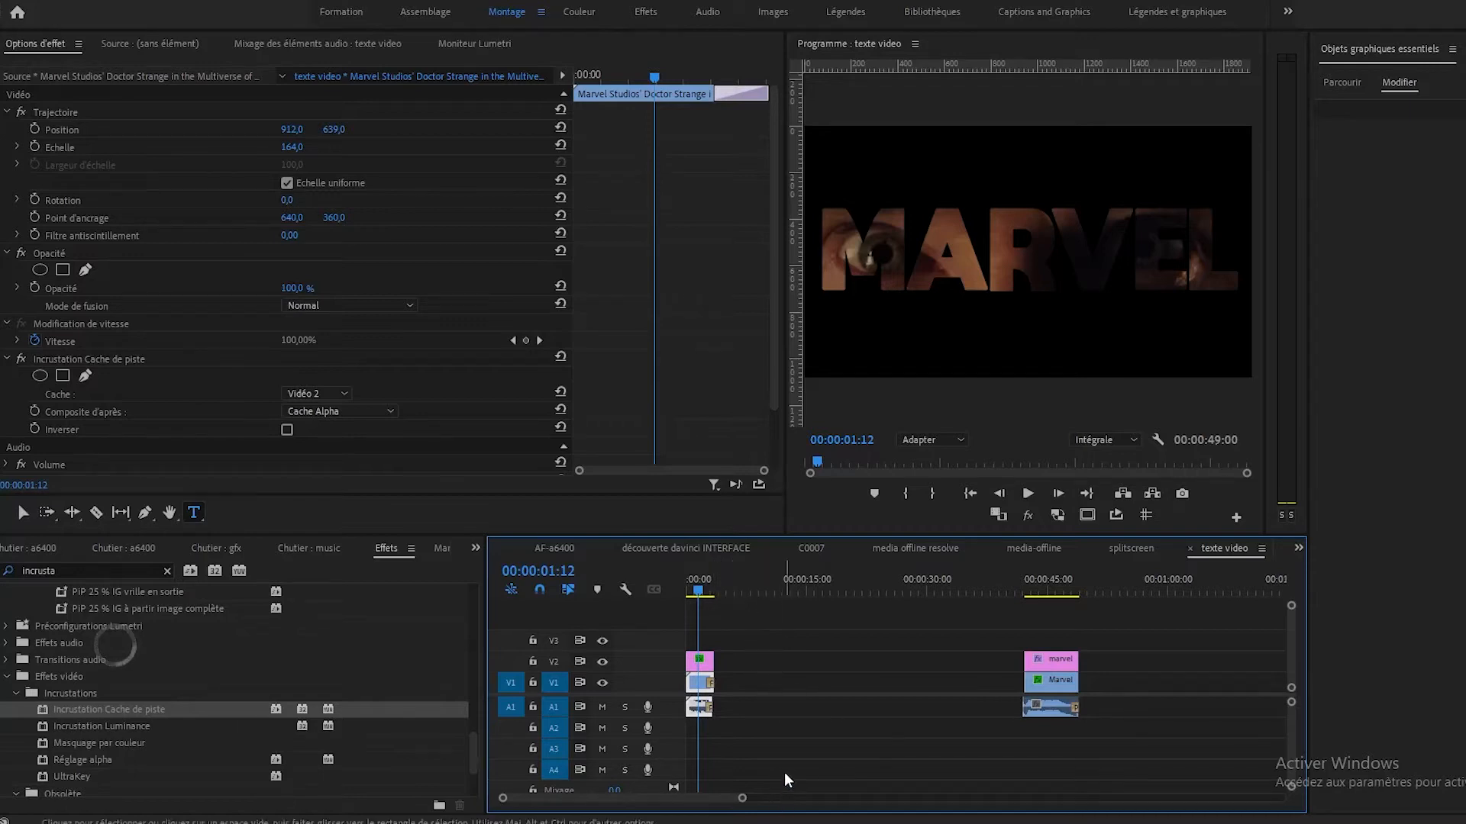
Examine the finished texte video sequence, including the marvel title clip above the Doctor Strange trailer clip.
key(equal)
key(equal)
key(equal)
key(equal)
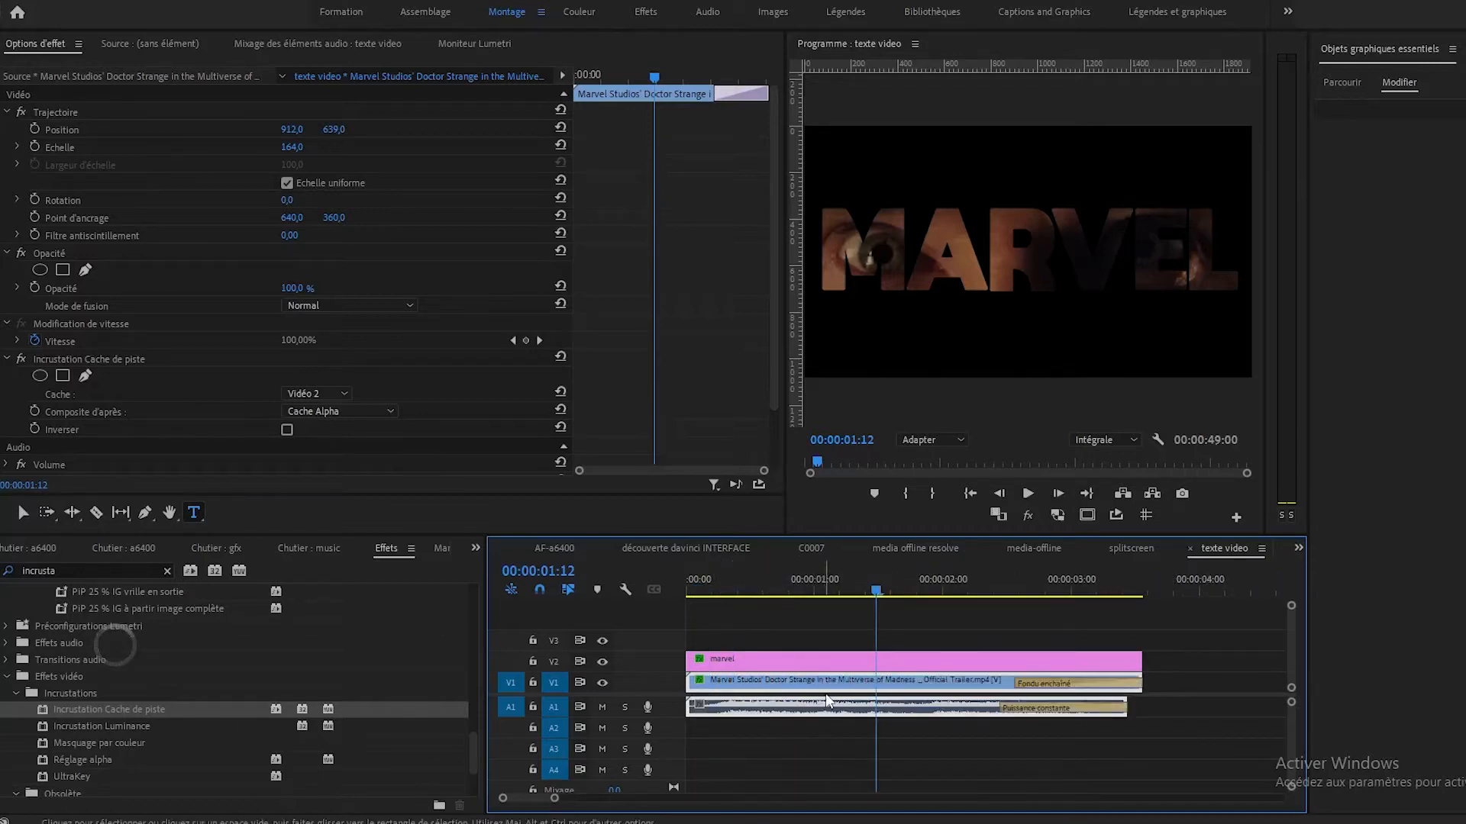
key(minus)
key(equal)
click(806, 664)
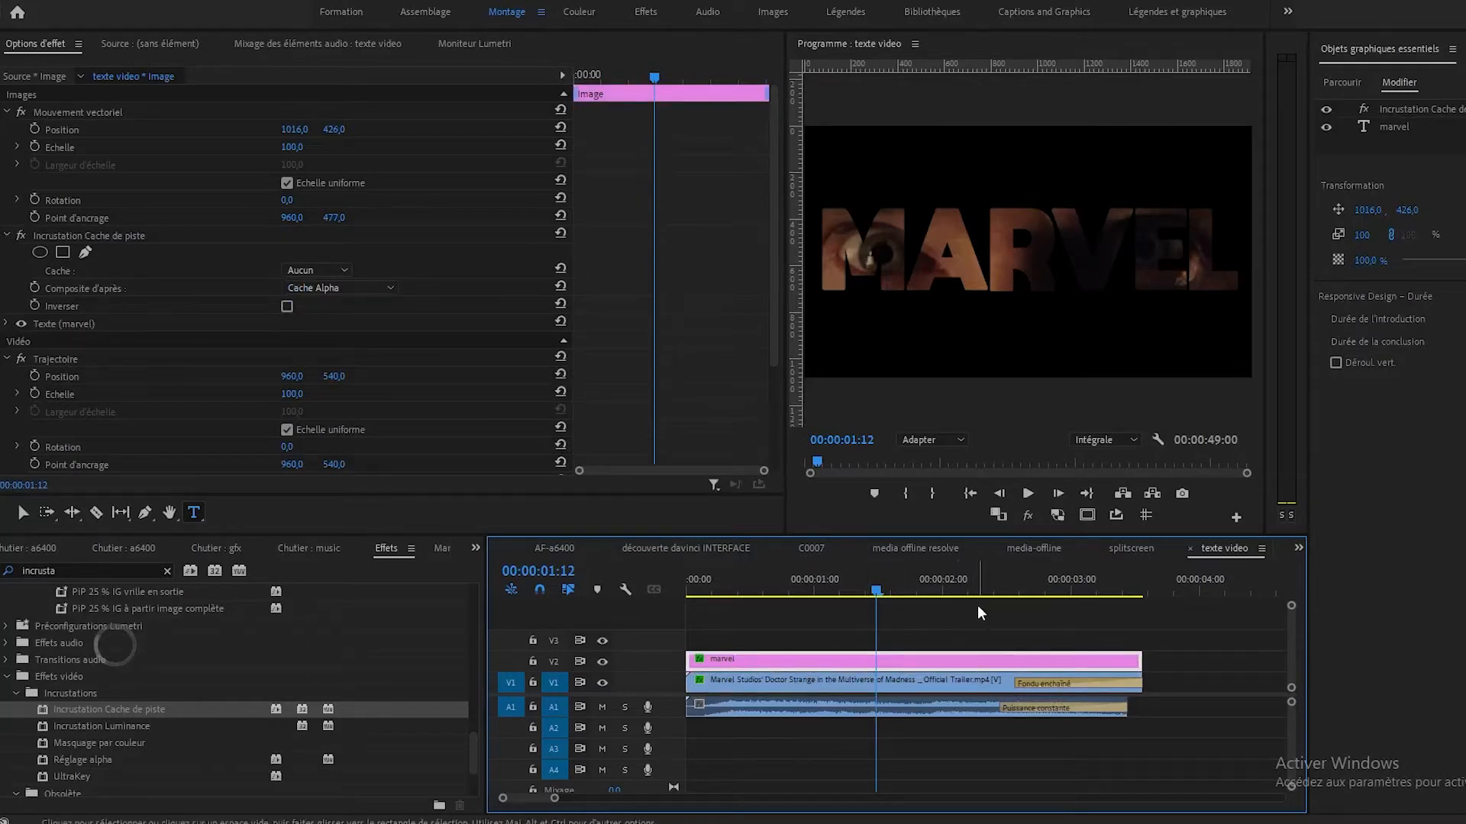
key(minus)
key(minus)
key(minus)
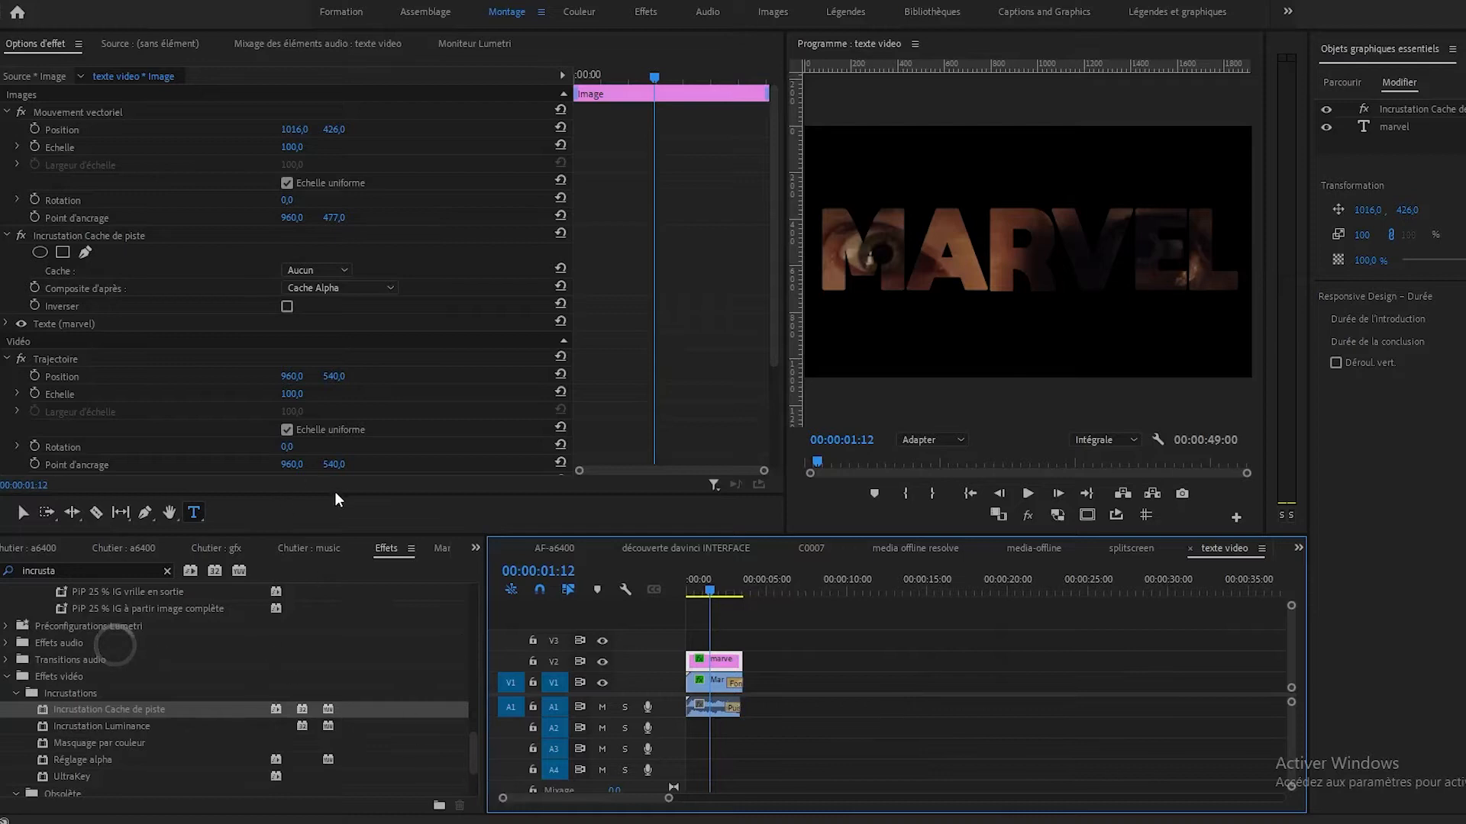
Create a new sequence named "incrustation vidéo" in the tuto-flooxstudio-20220517 project with the ARRI 1080p 25 preset.
click(476, 549)
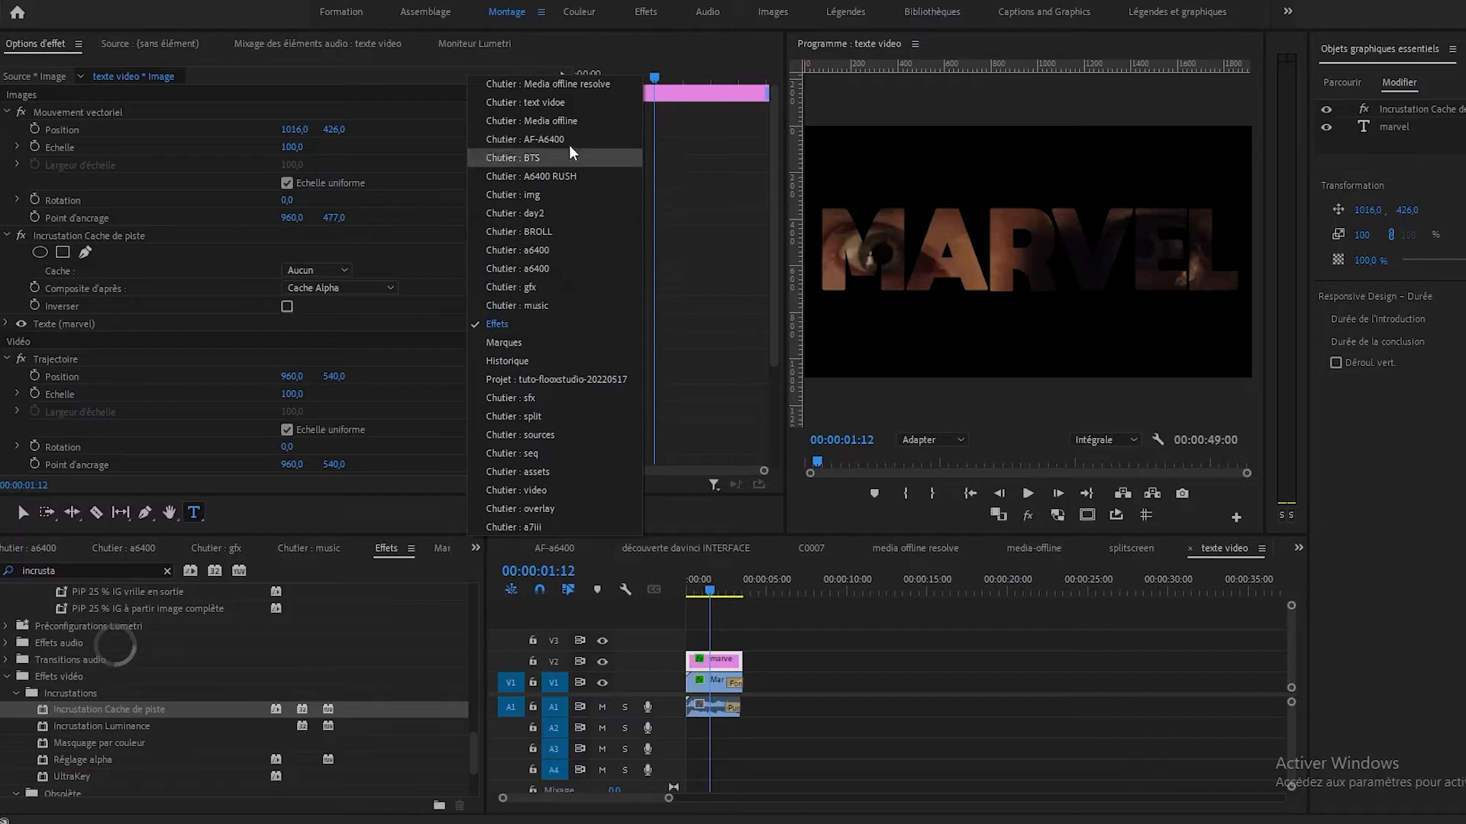
click(542, 379)
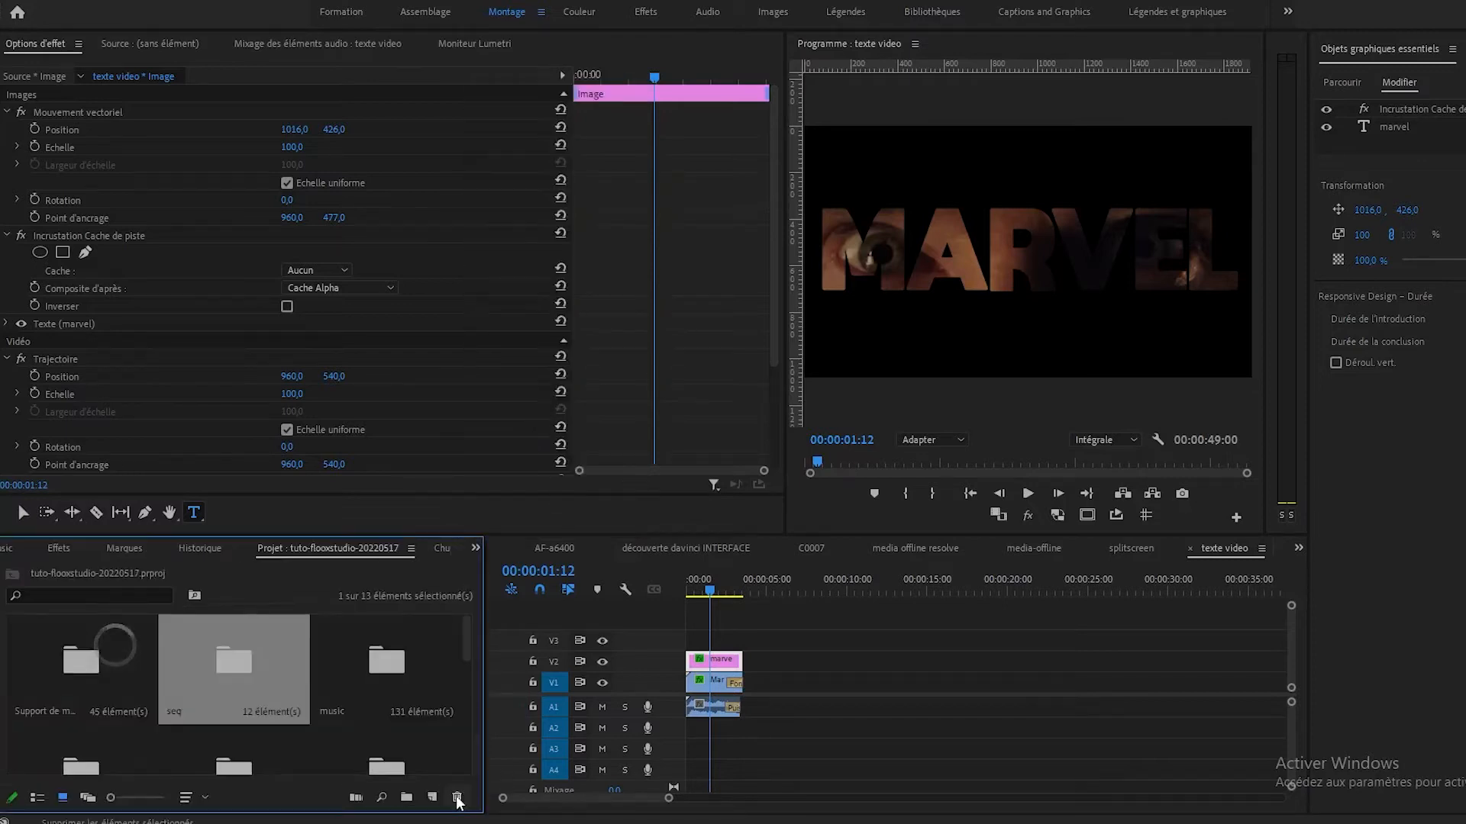
click(432, 797)
click(481, 635)
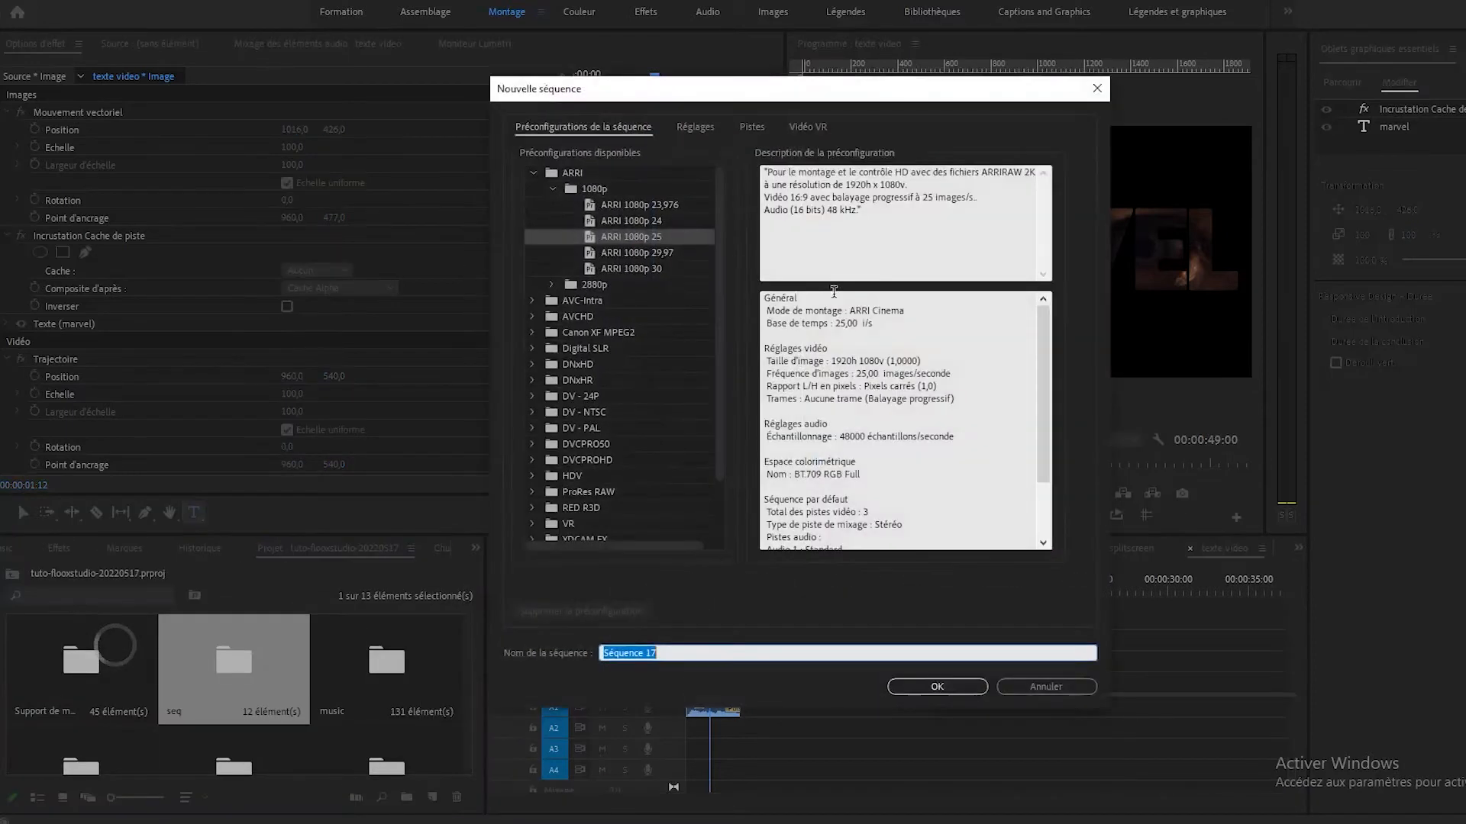
text(incrustation vidéo)
click(951, 689)
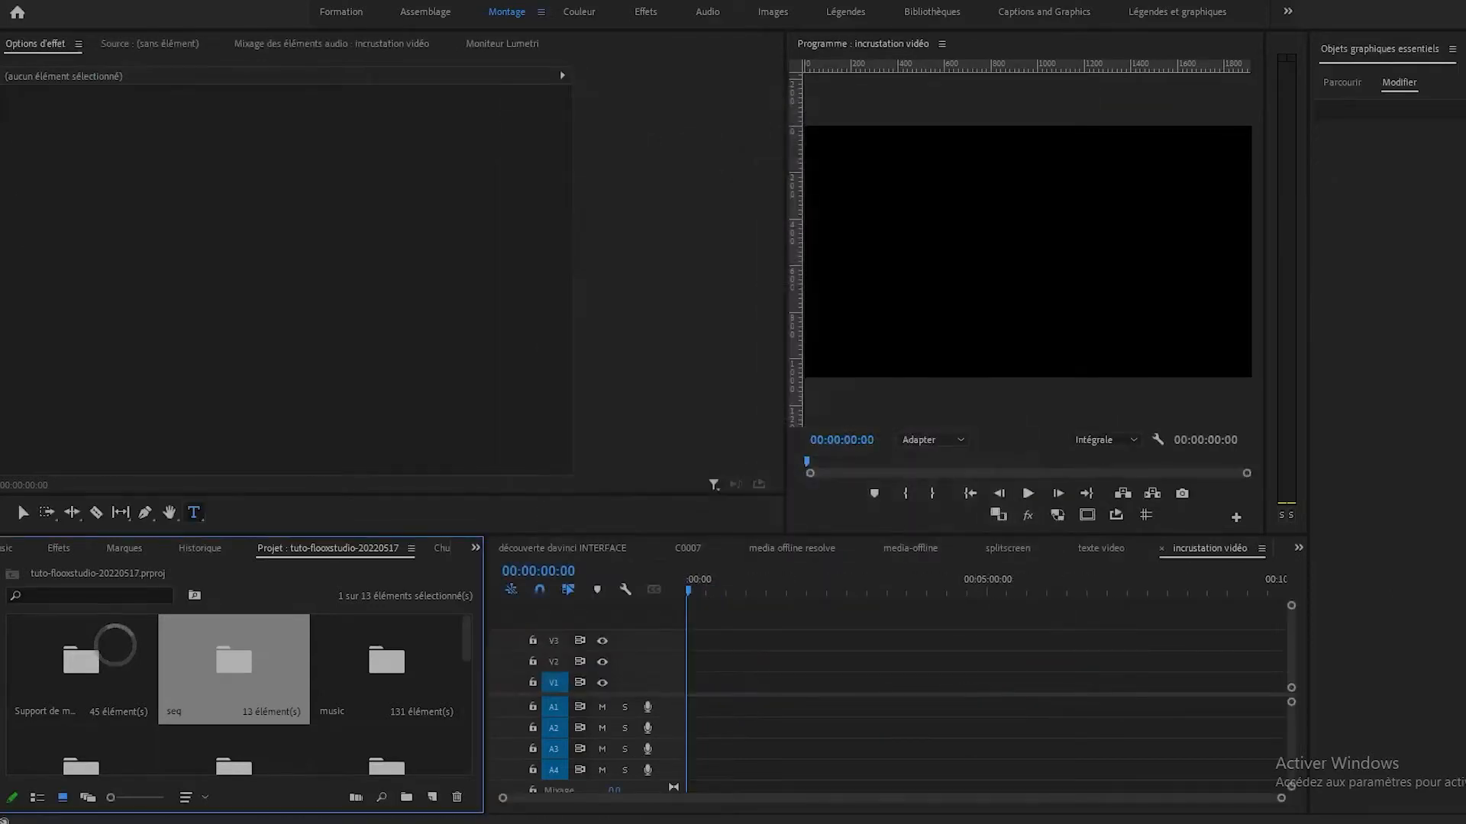
key(alt+Tab)
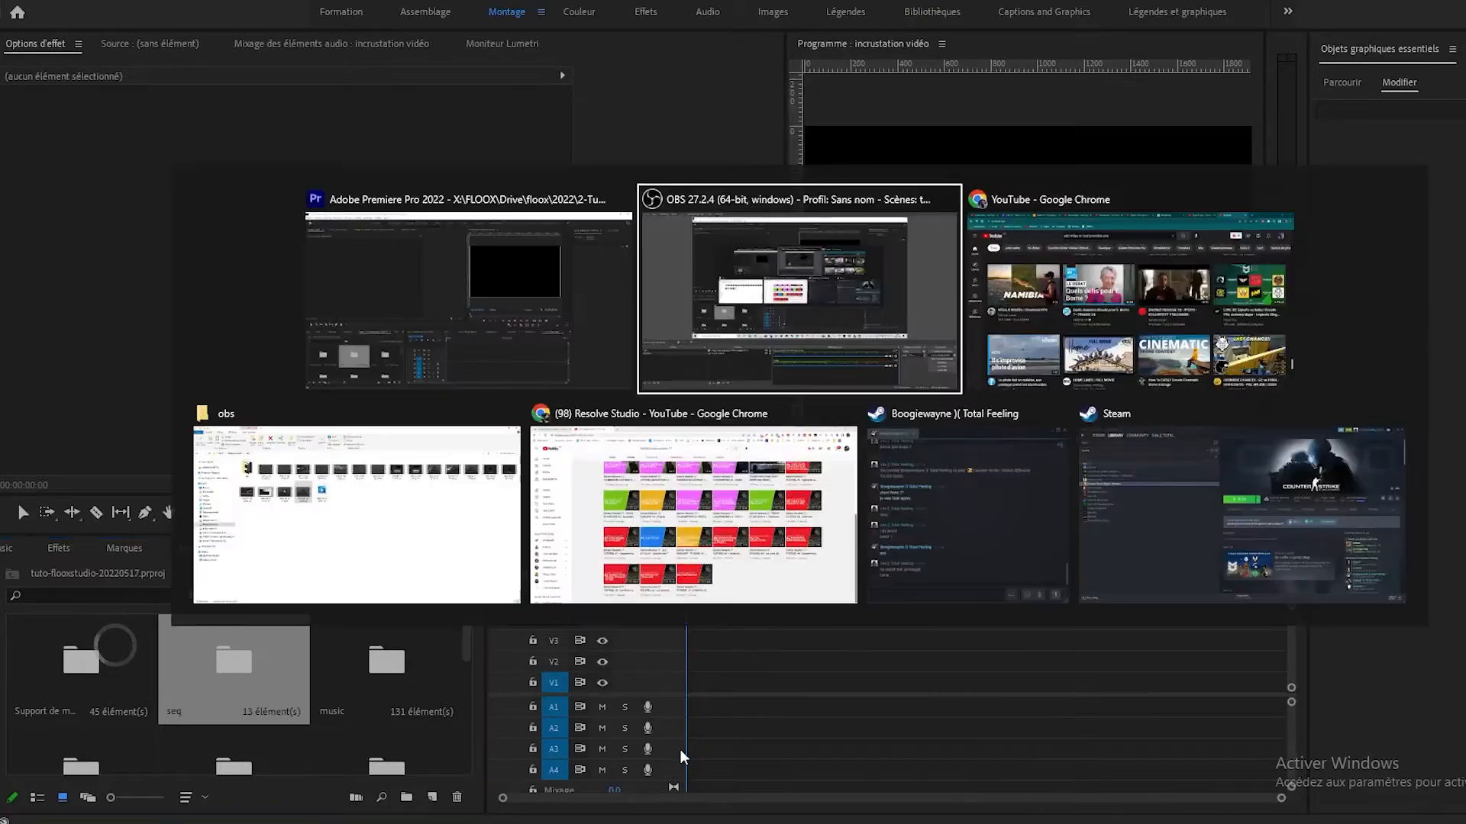
key(alt+Tab)
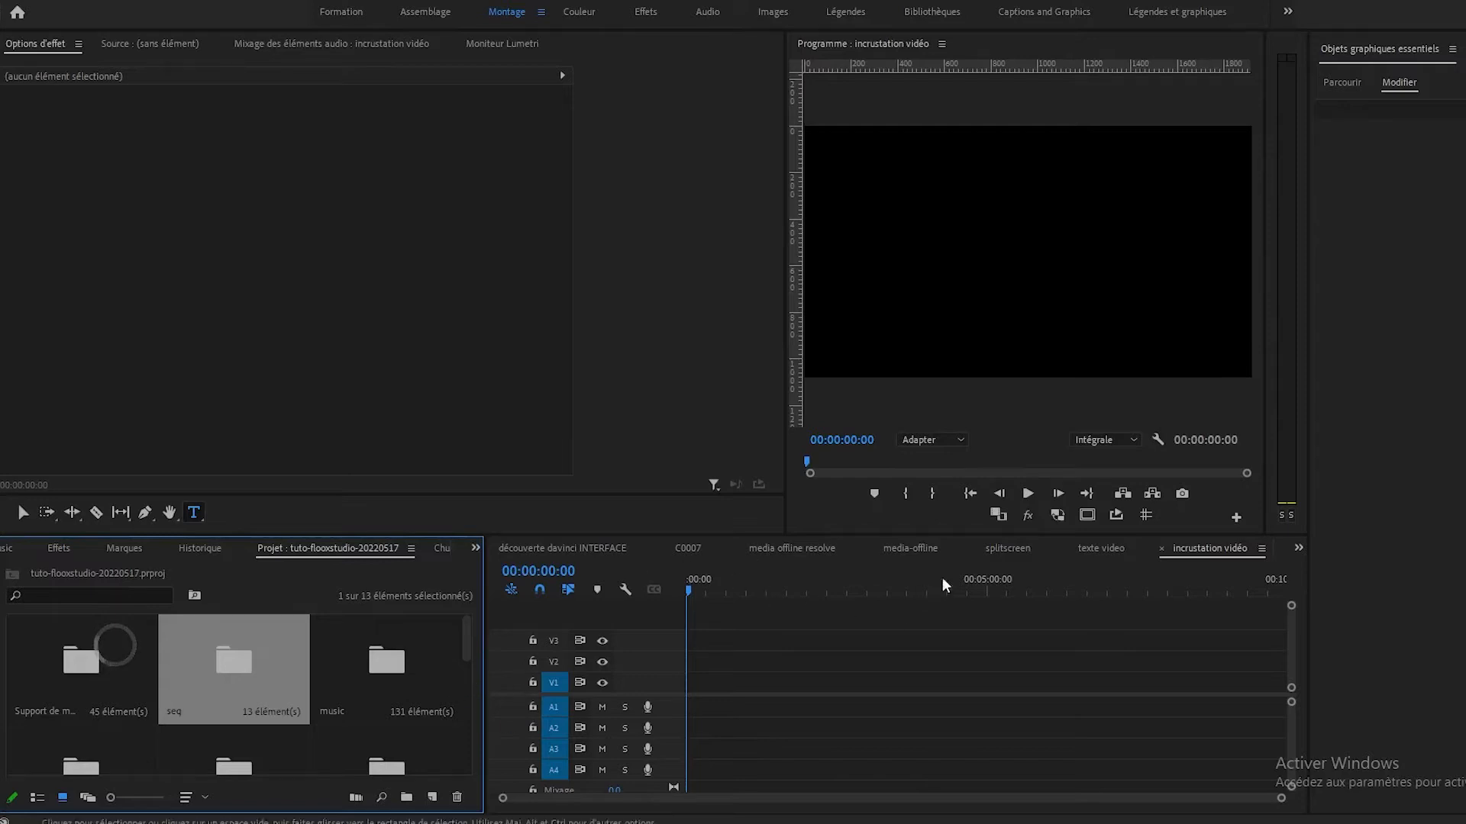
Copy the Doctor Strange trailer clip from the texte video sequence to the start of V1 in the incrustation vidéo sequence.
click(1105, 550)
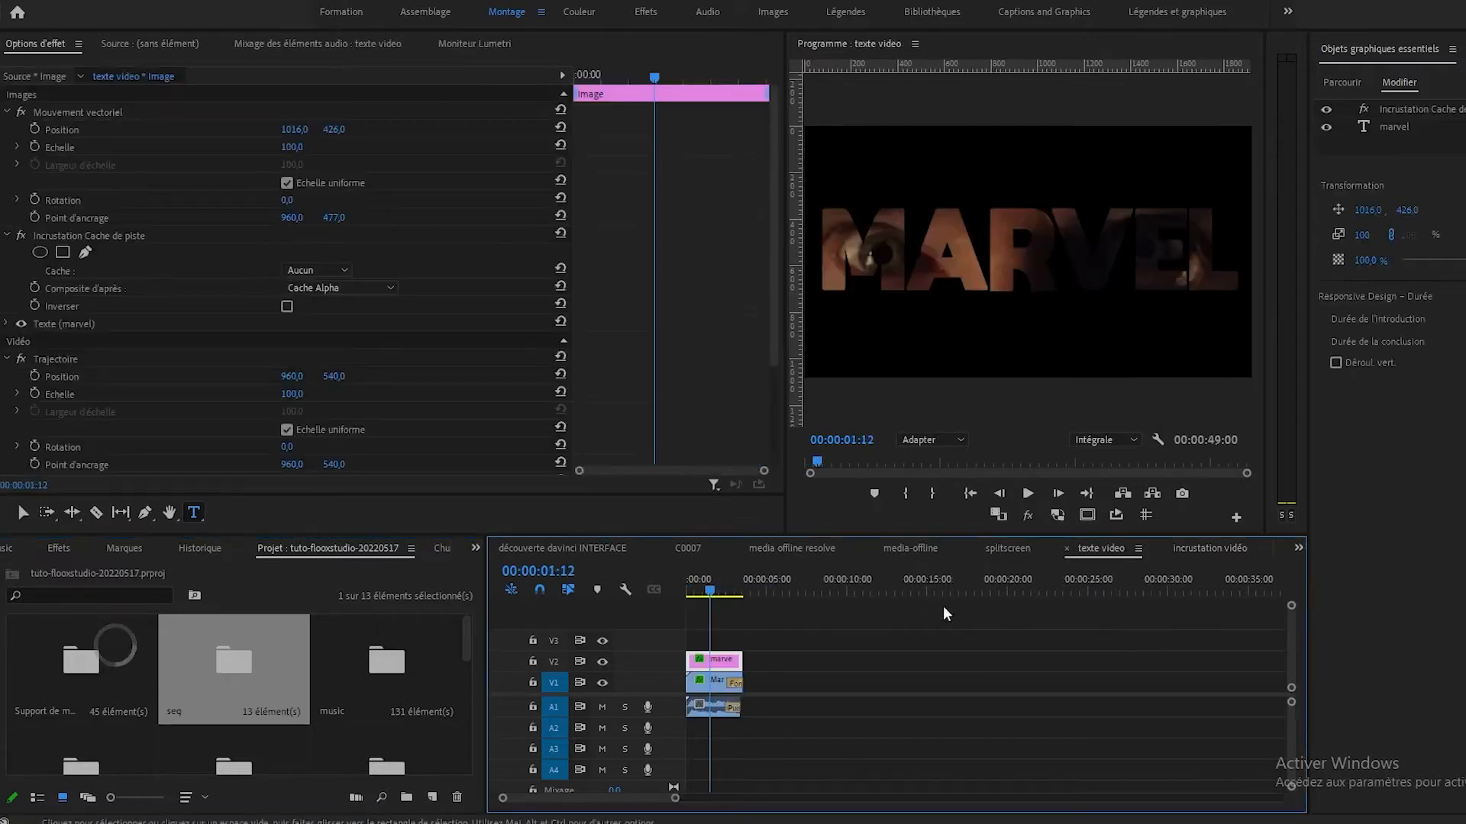
click(720, 680)
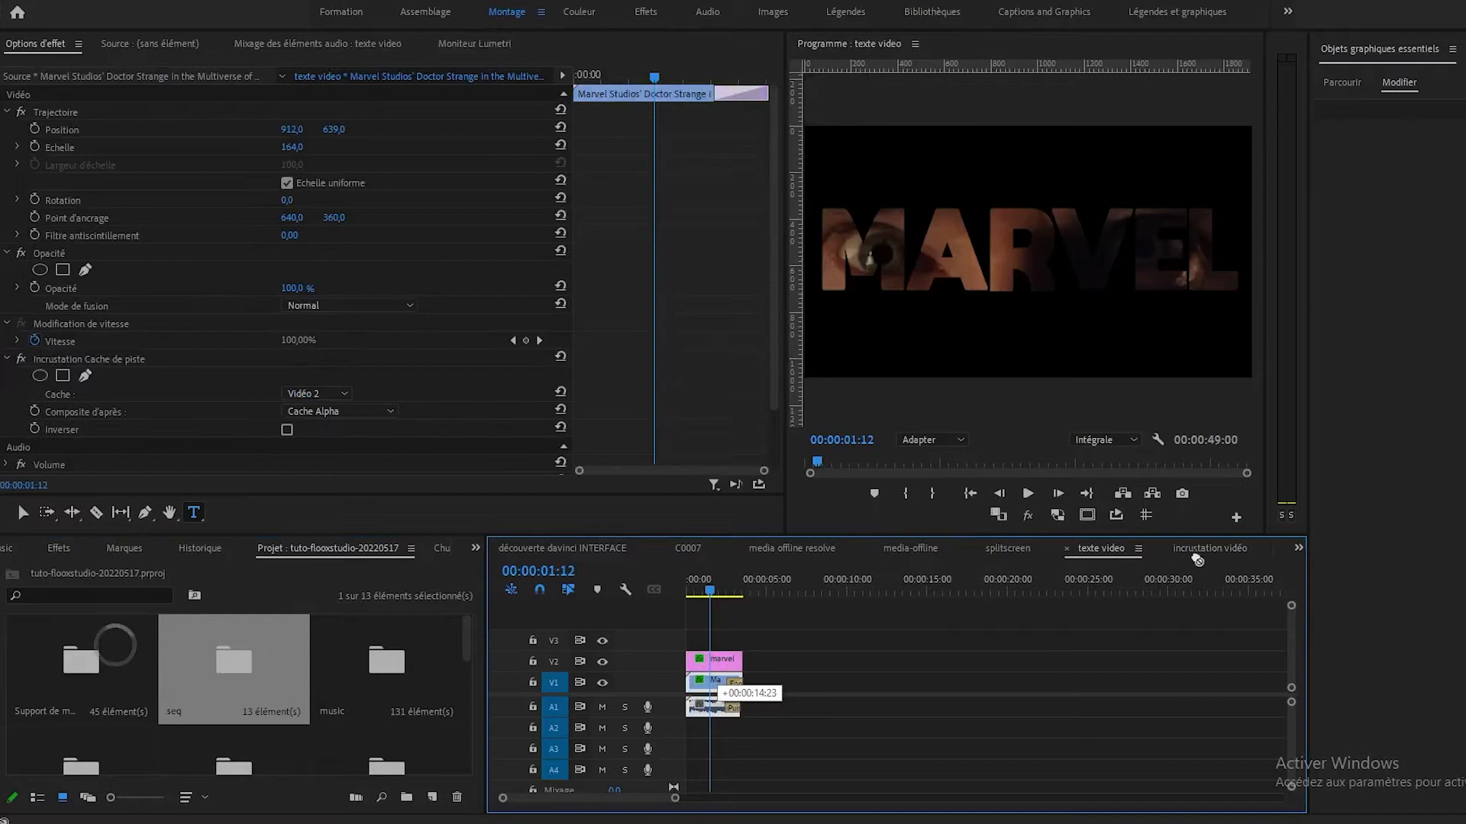
drag(1222, 555, 698, 692)
click(922, 438)
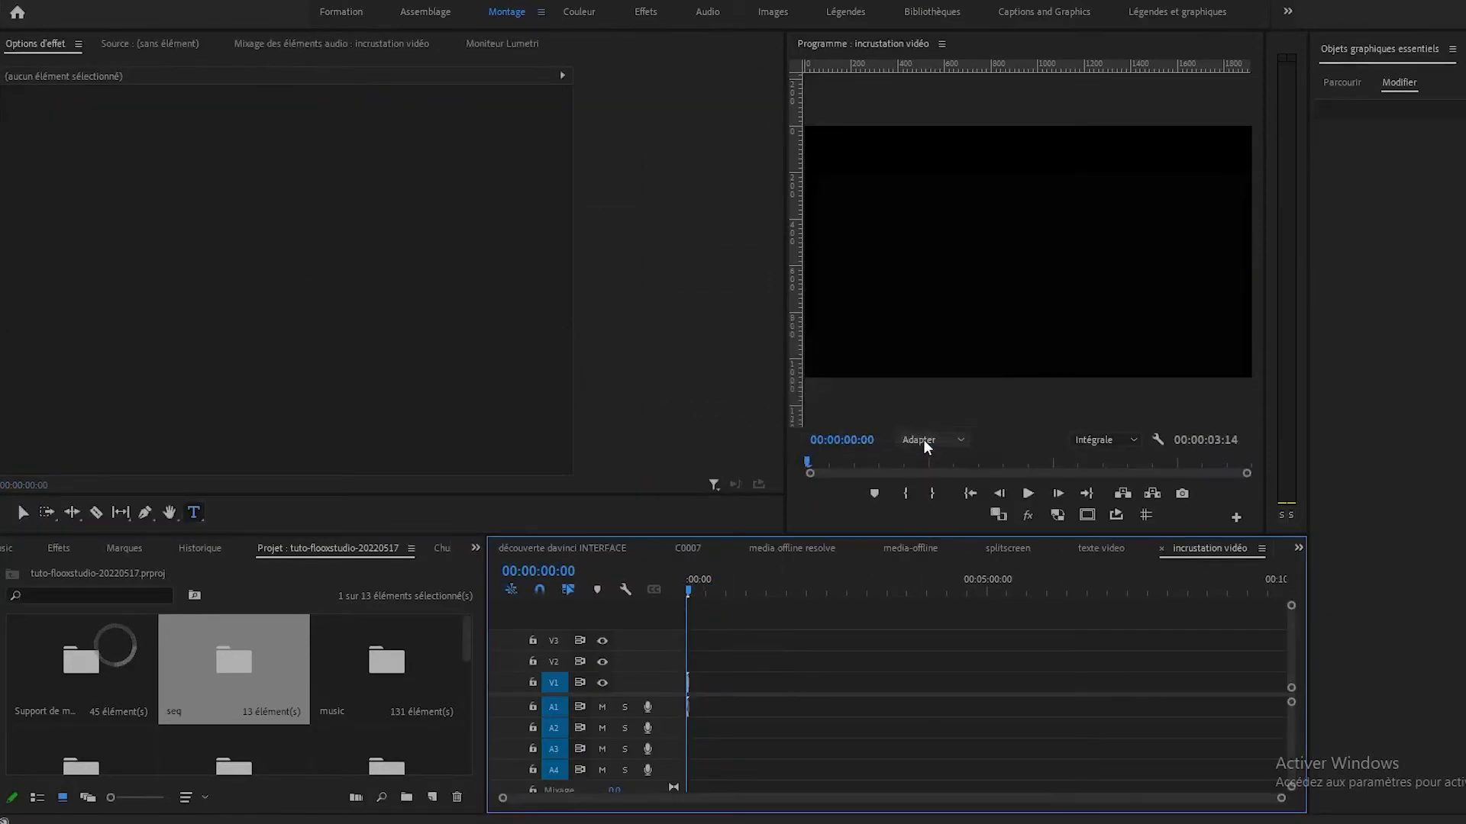
key(equal)
key(equal)
key(equal)
key(equal)
key(equal)
key(equal)
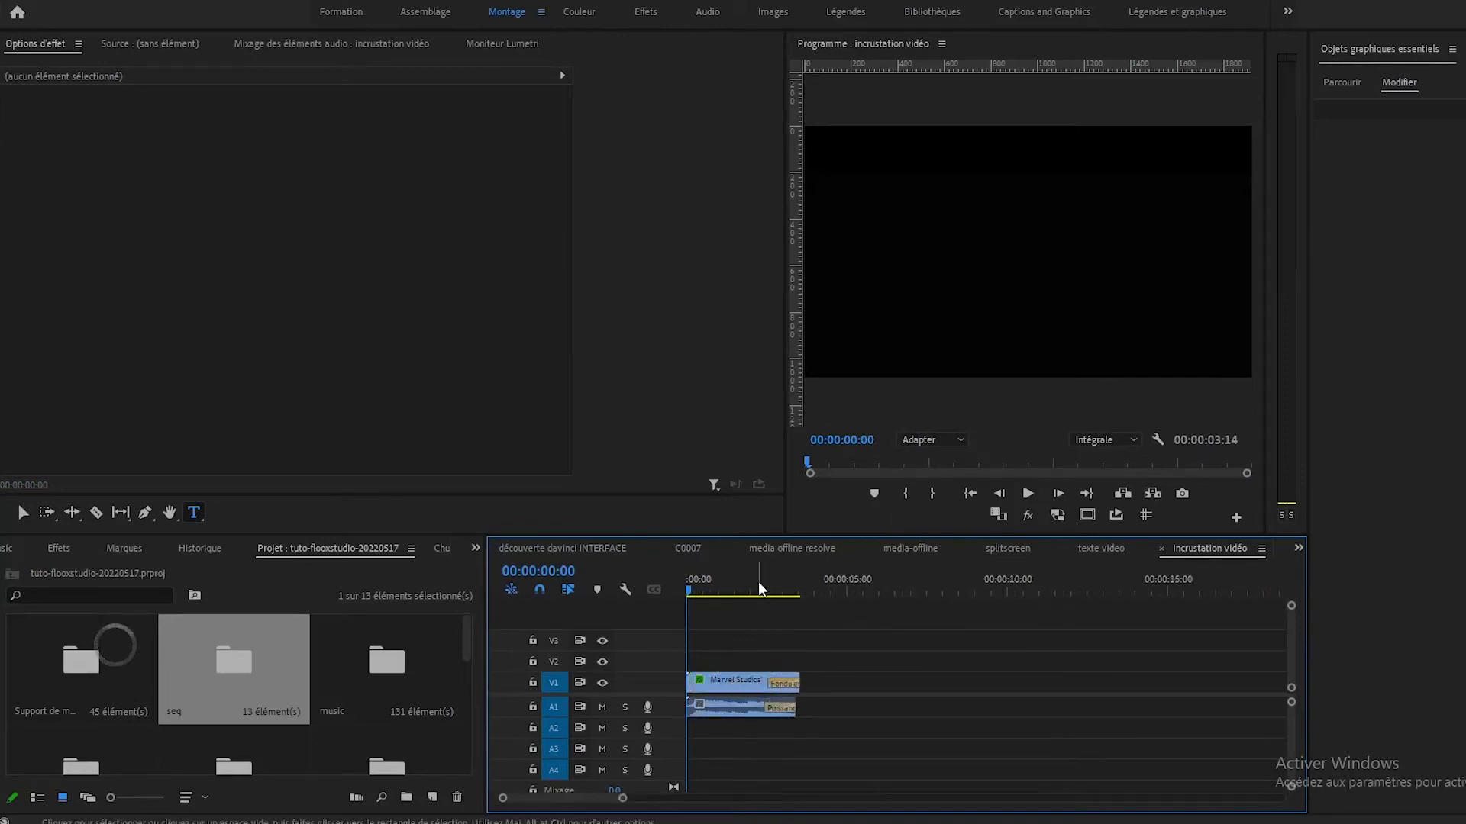
Reset the trailer clip's position to 960, 540 and its scale to 100.
click(735, 578)
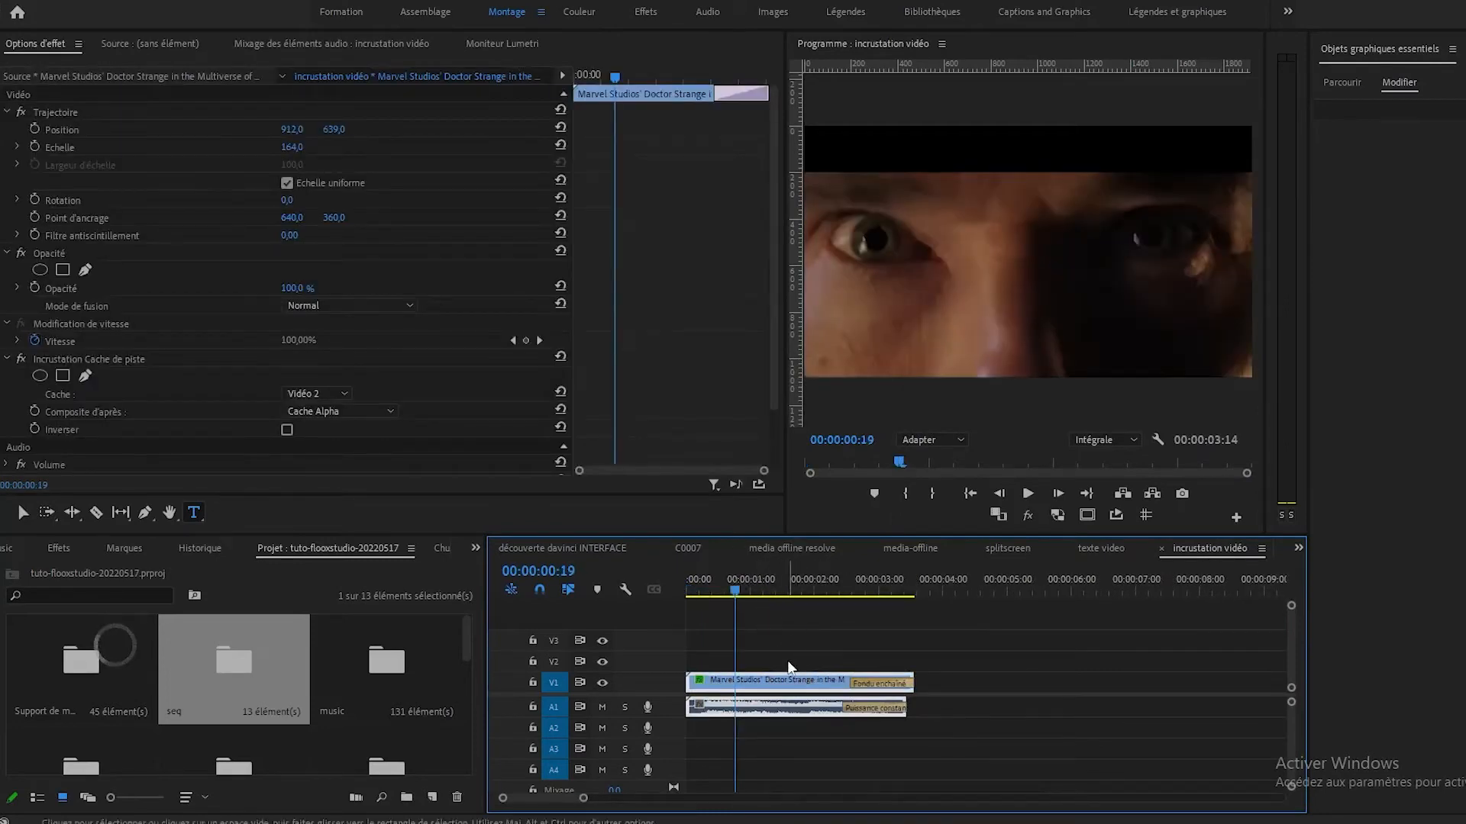
click(563, 127)
click(562, 127)
click(561, 145)
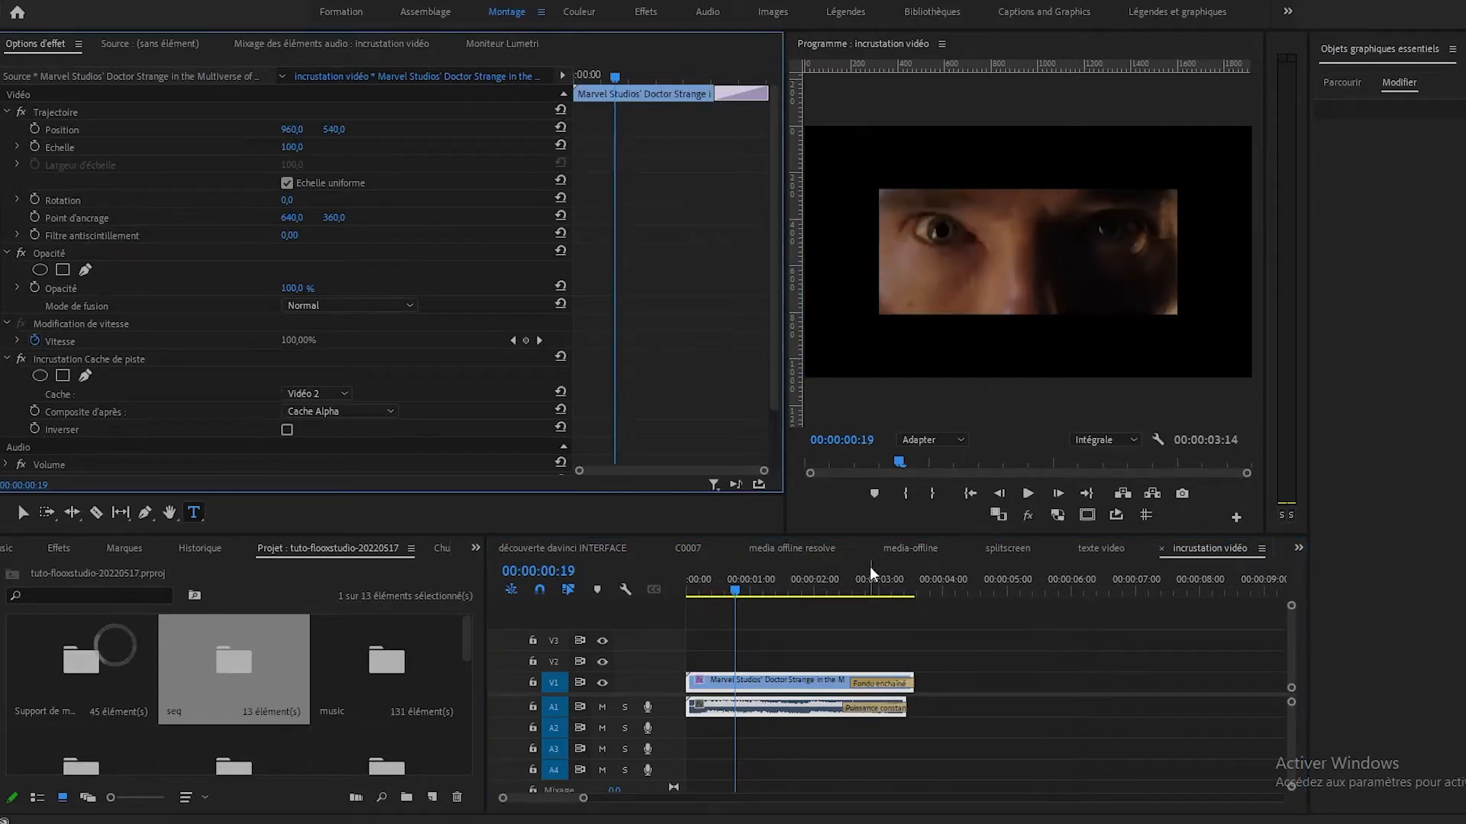
Add a text title reading "marvel" over the video at 00:00:00:12 and select all of its text.
drag(726, 598, 716, 598)
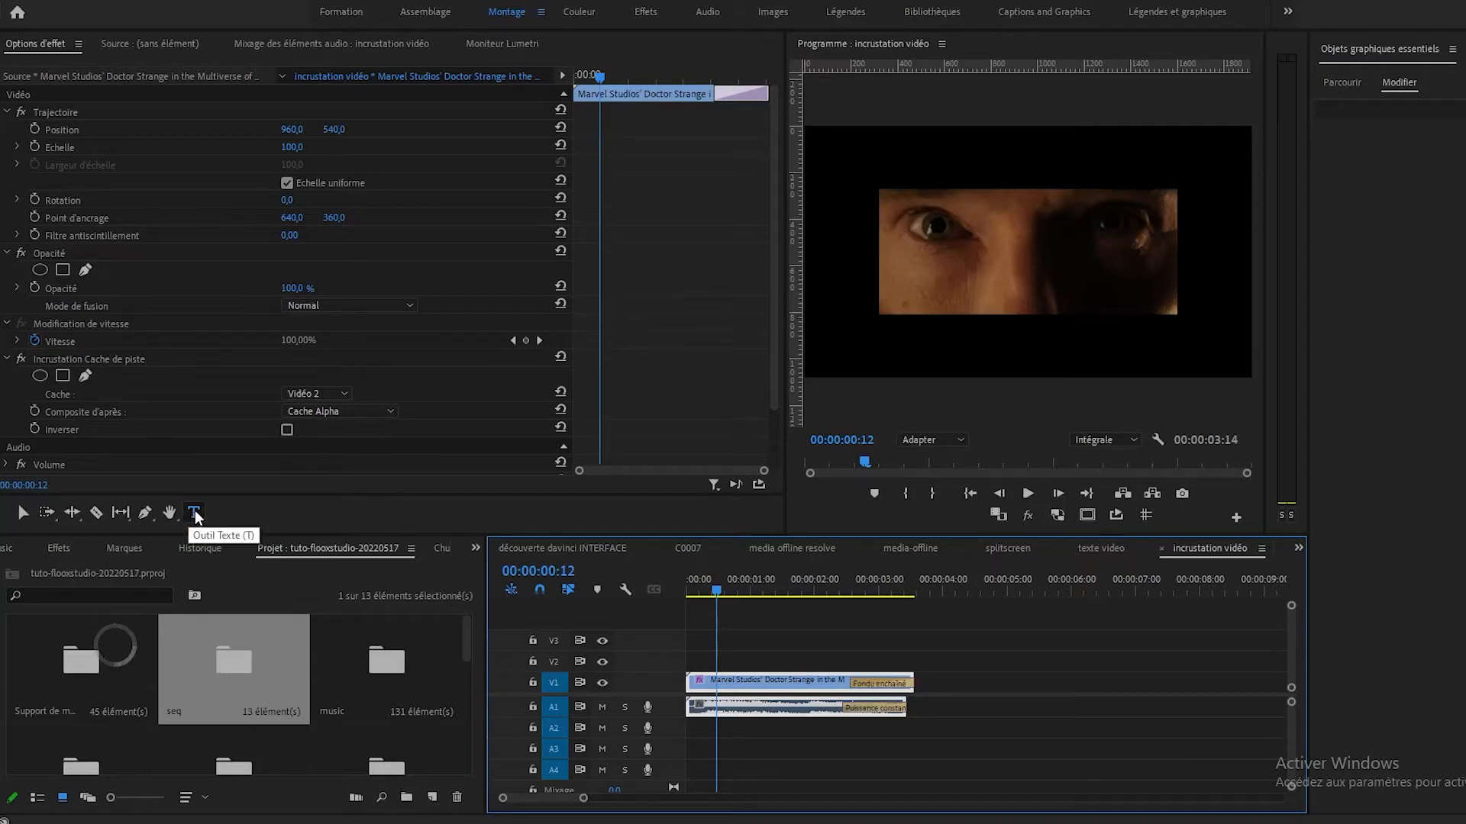
click(944, 255)
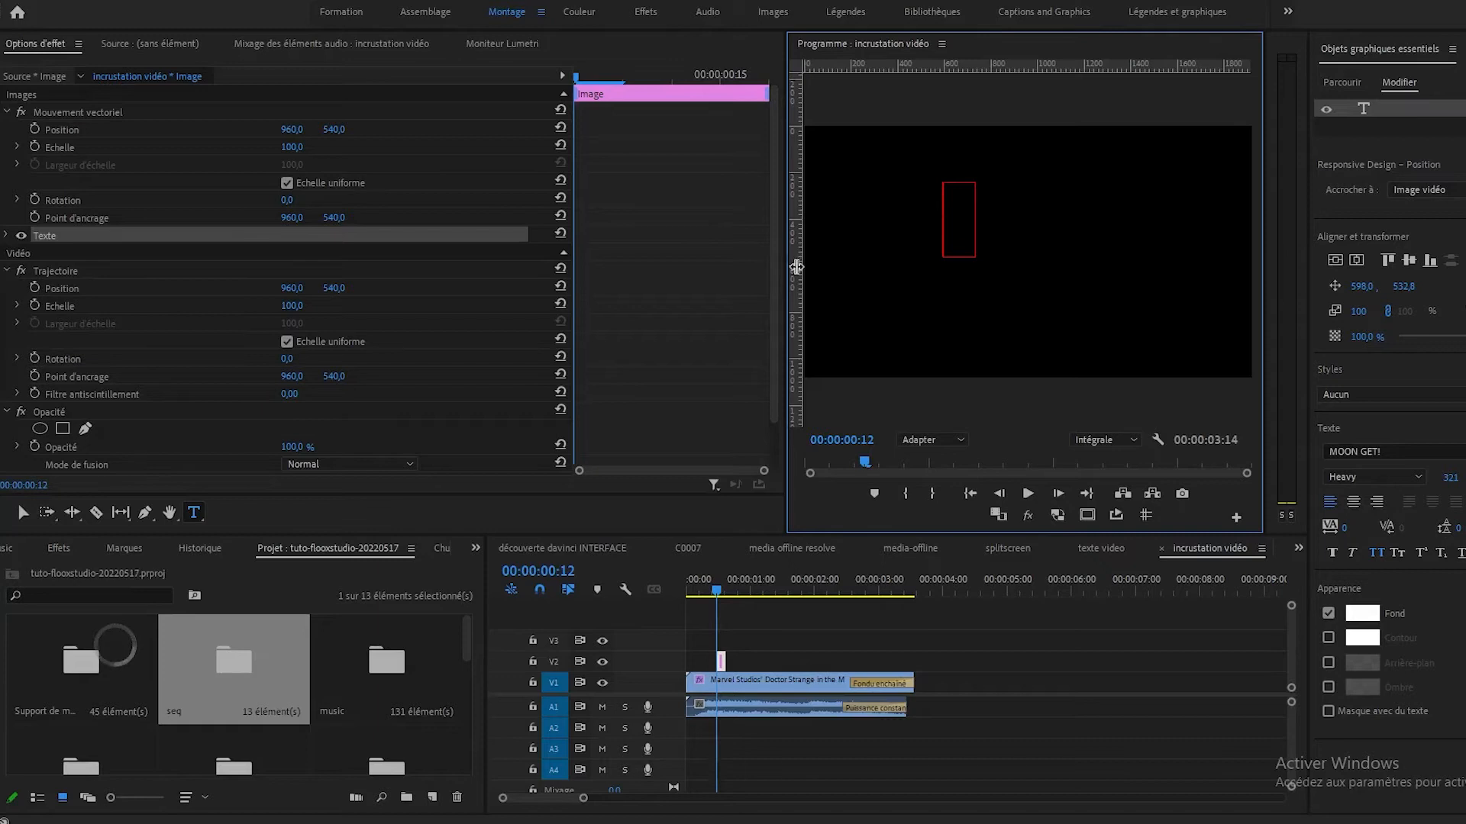
text(ma)
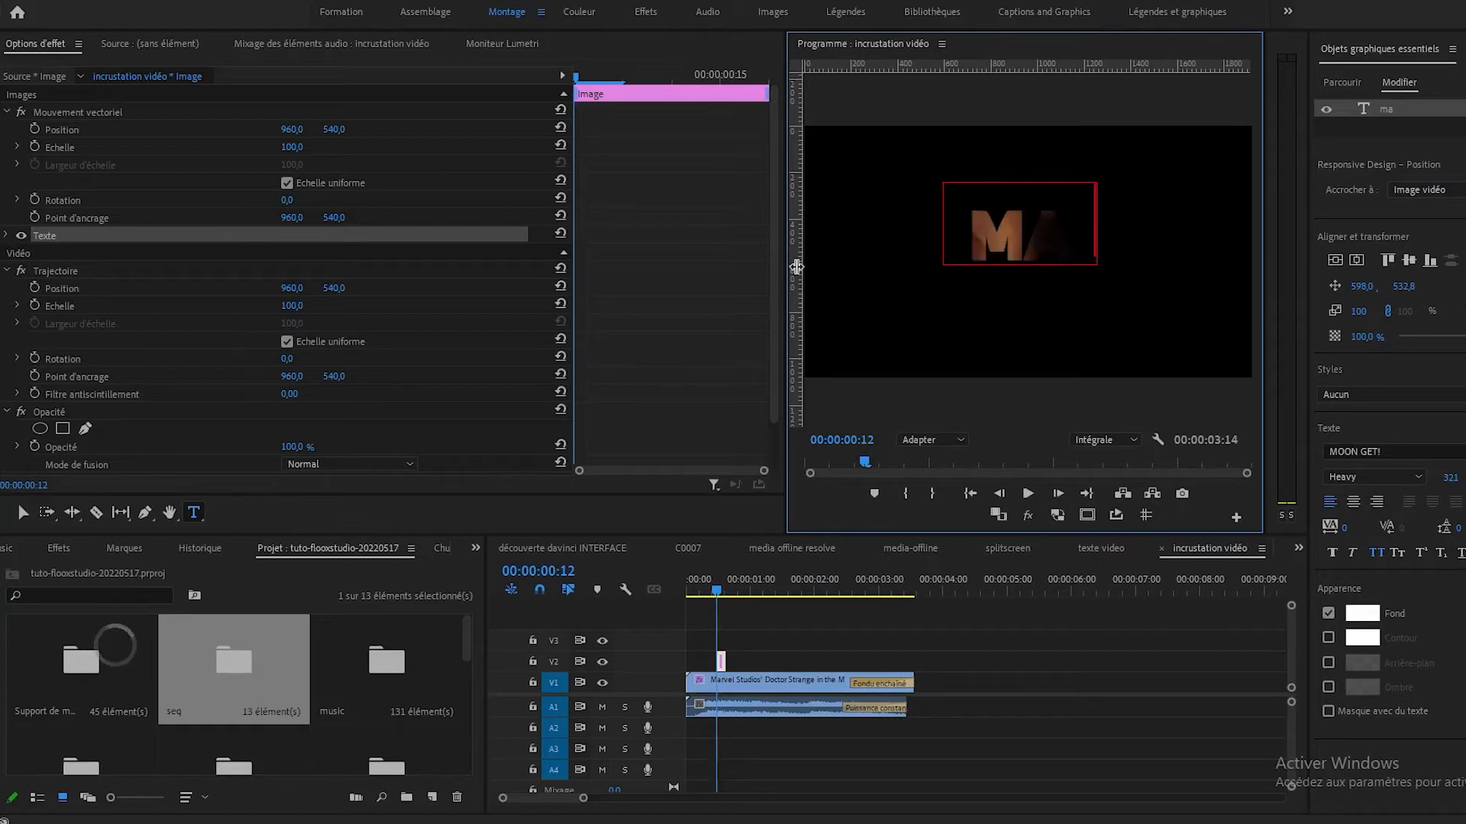
text(rvel)
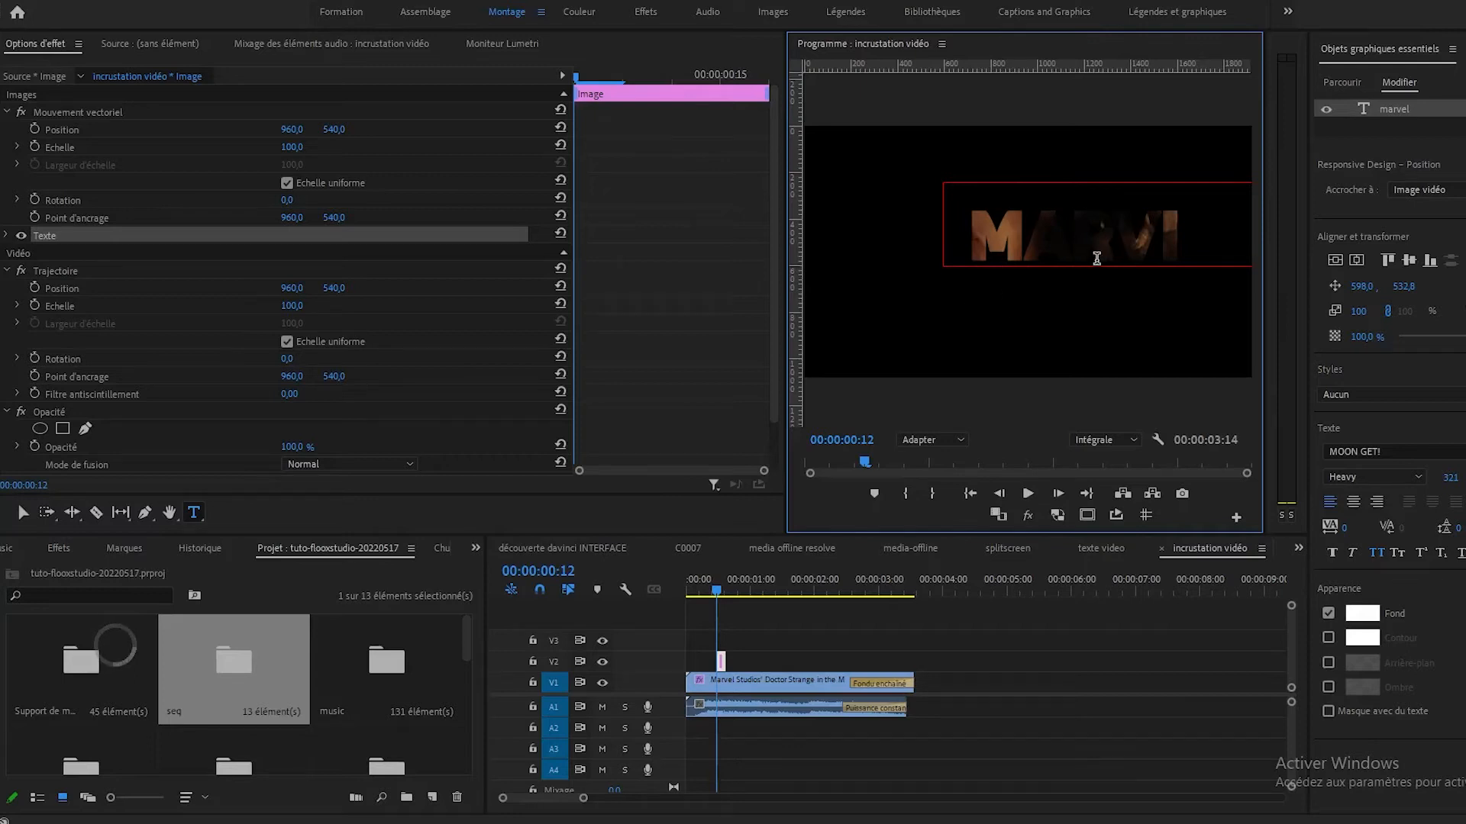
key(ctrl+a)
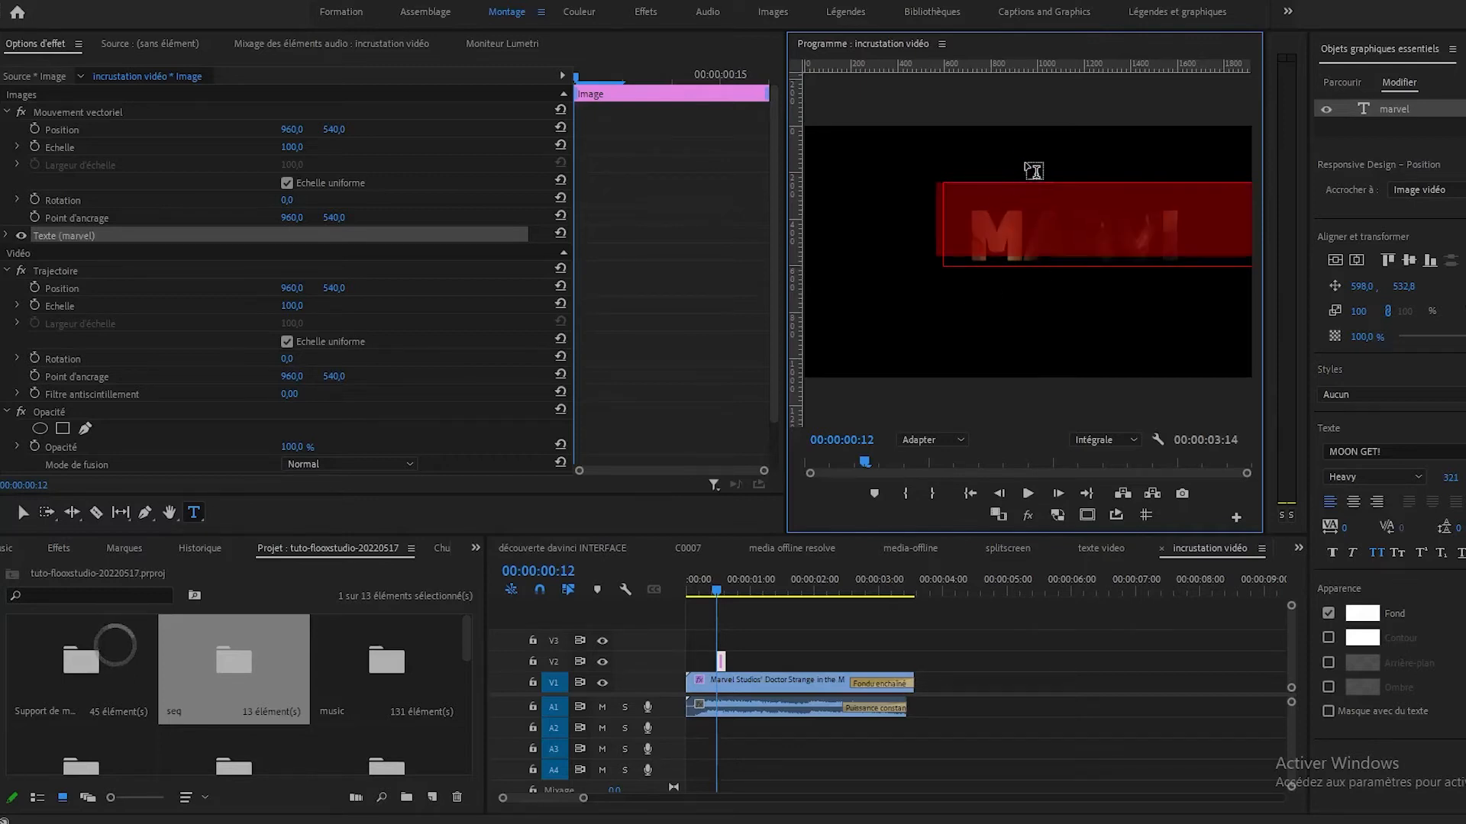
click(1394, 111)
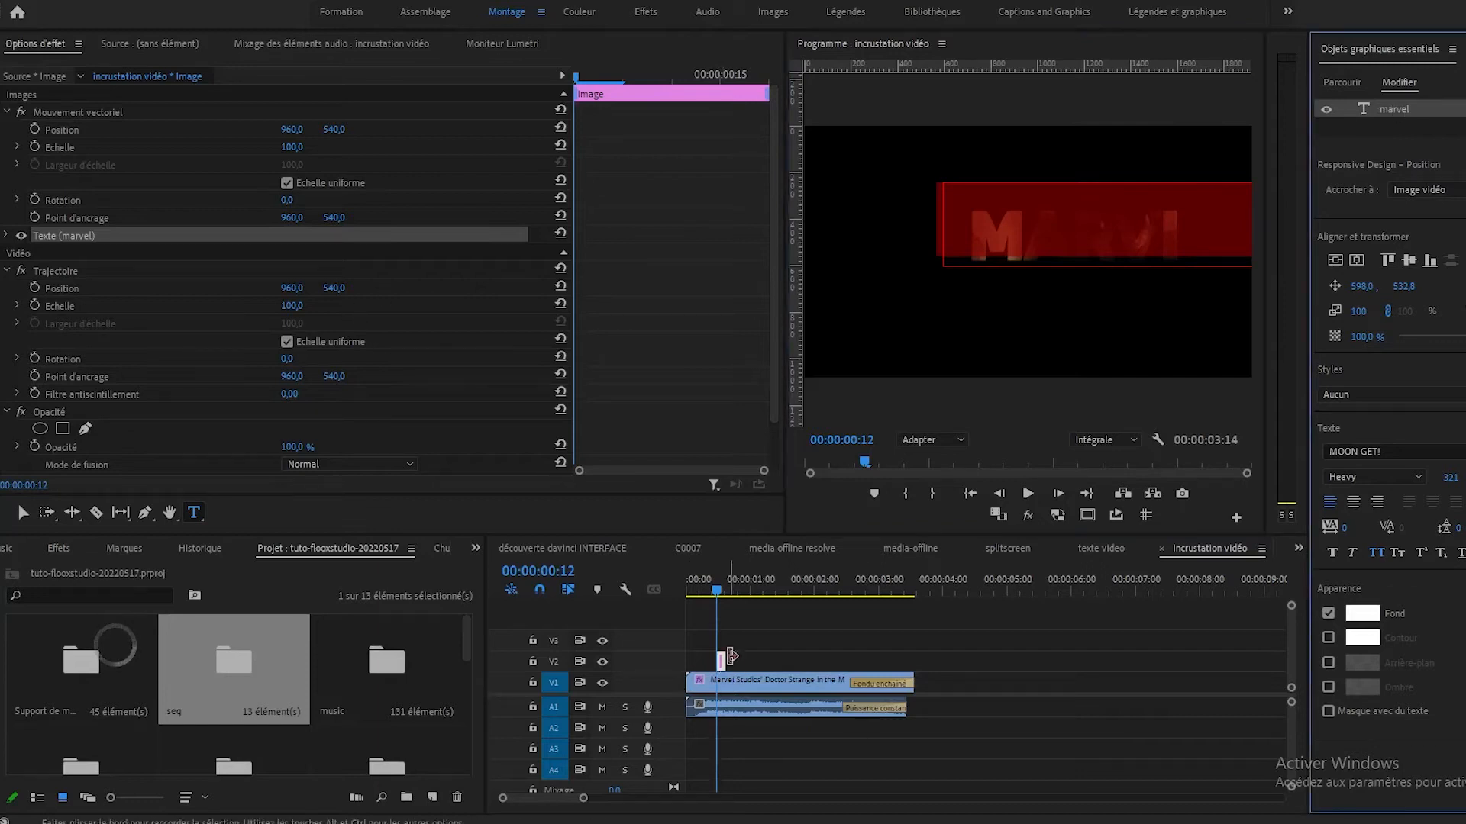
Disable the trailer clip's Incrustation Cache de piste effect and stretch the marvel title clip on V2 over the trailer clip's full length.
click(714, 687)
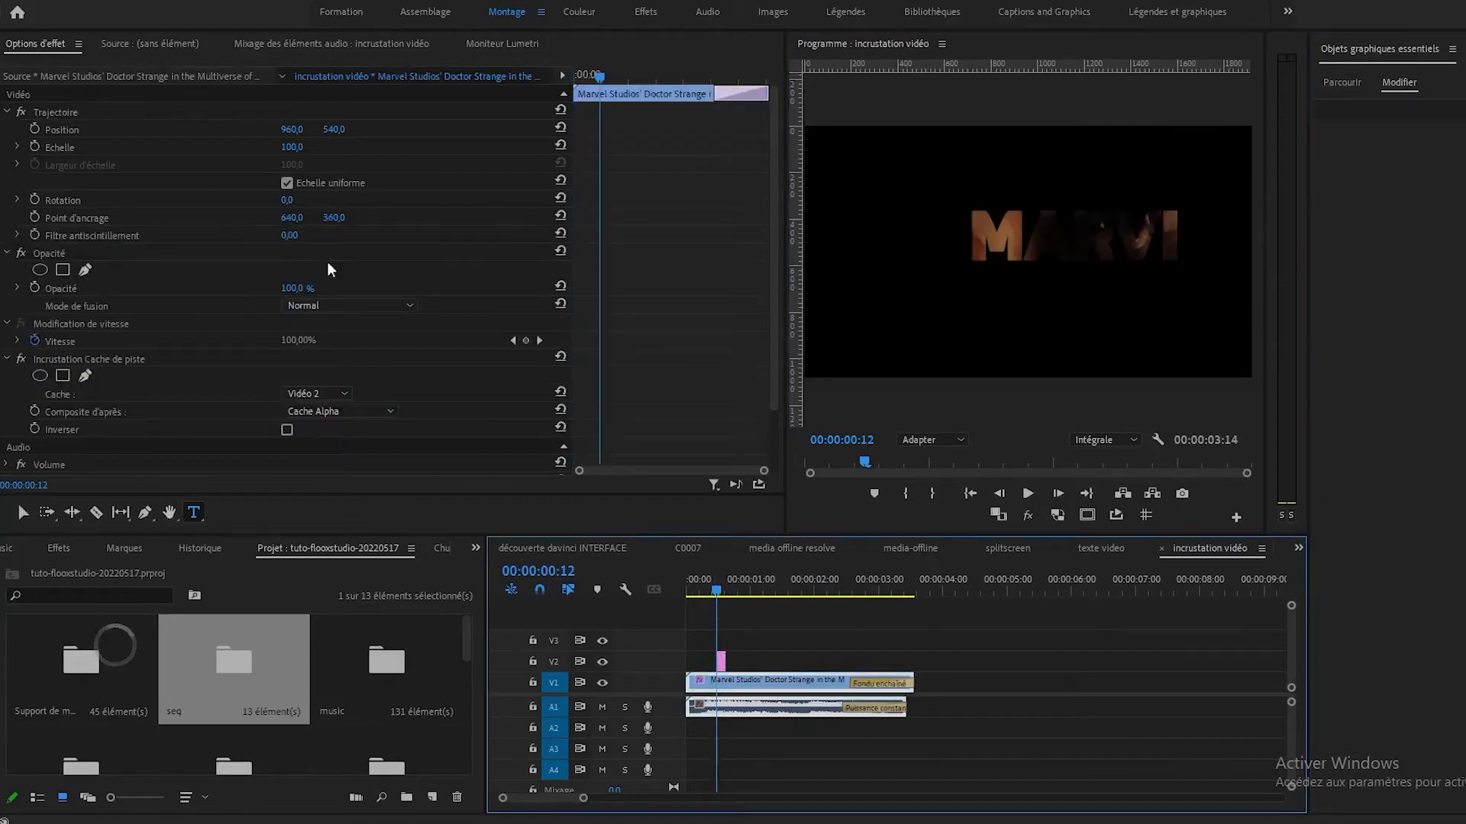
click(21, 358)
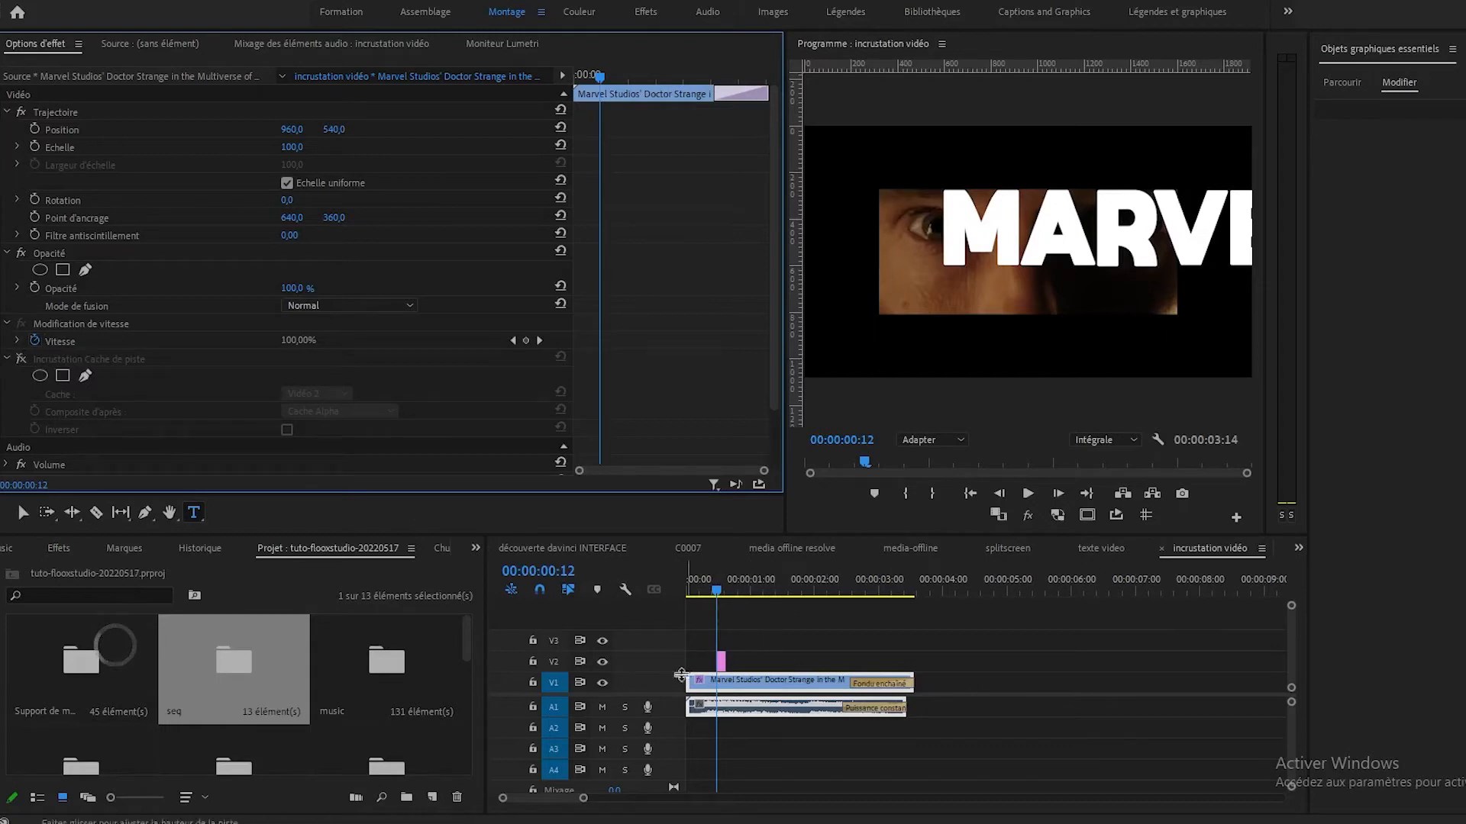
drag(710, 662, 913, 661)
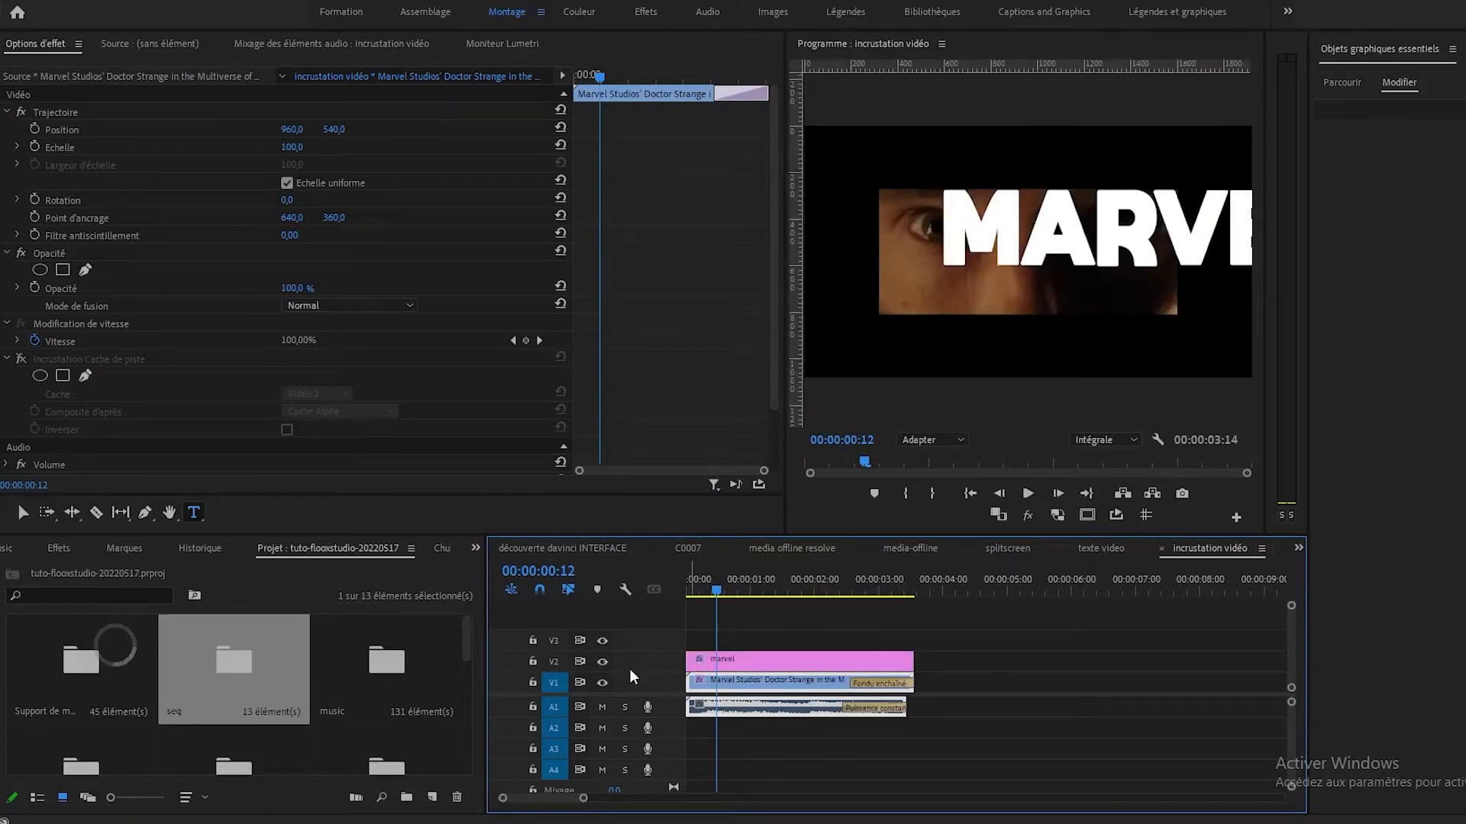
Target video track V2 alongside V1 and select the marvel title's text layer for editing.
click(555, 664)
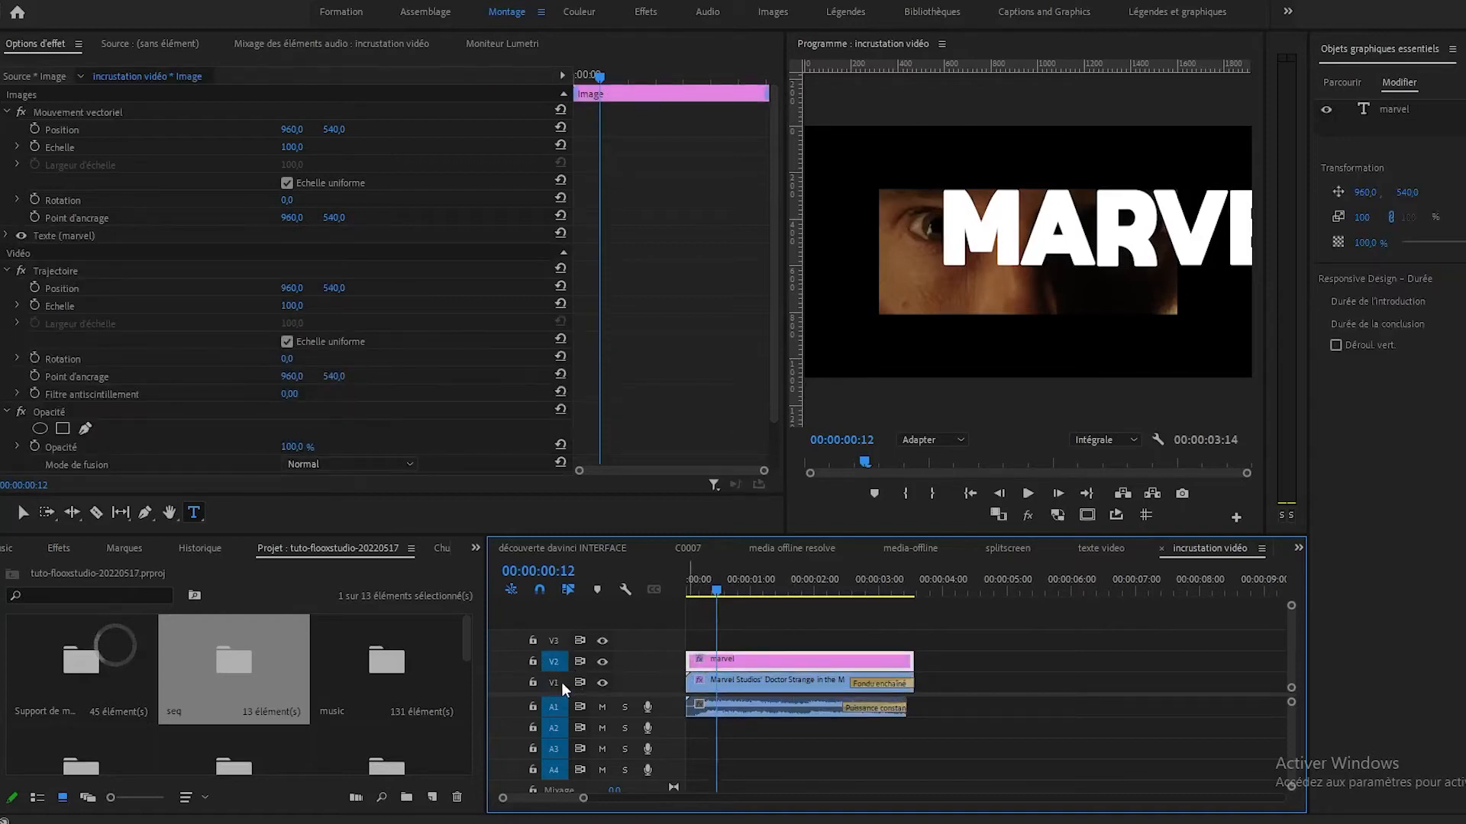
click(710, 681)
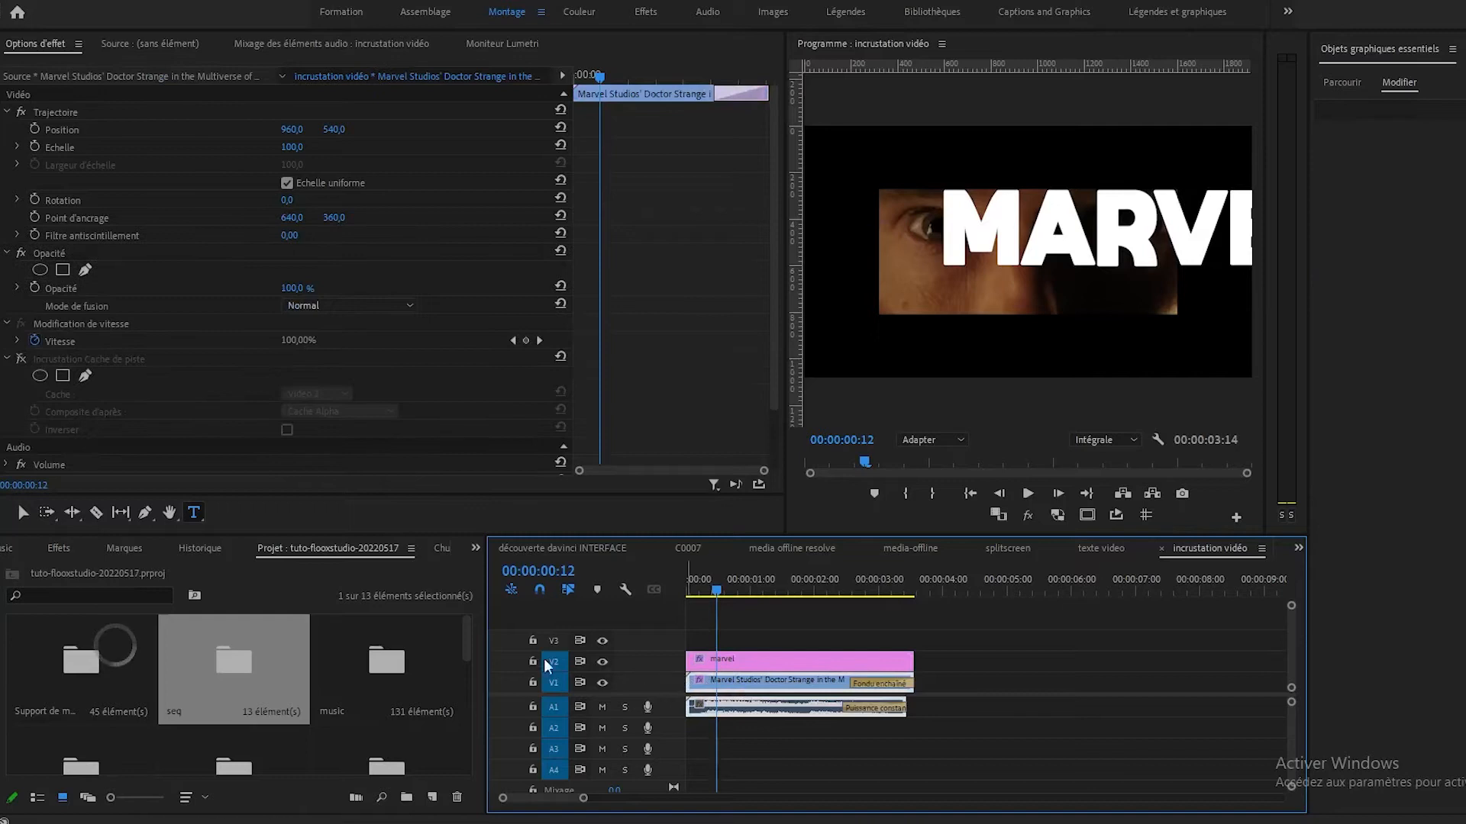
click(750, 663)
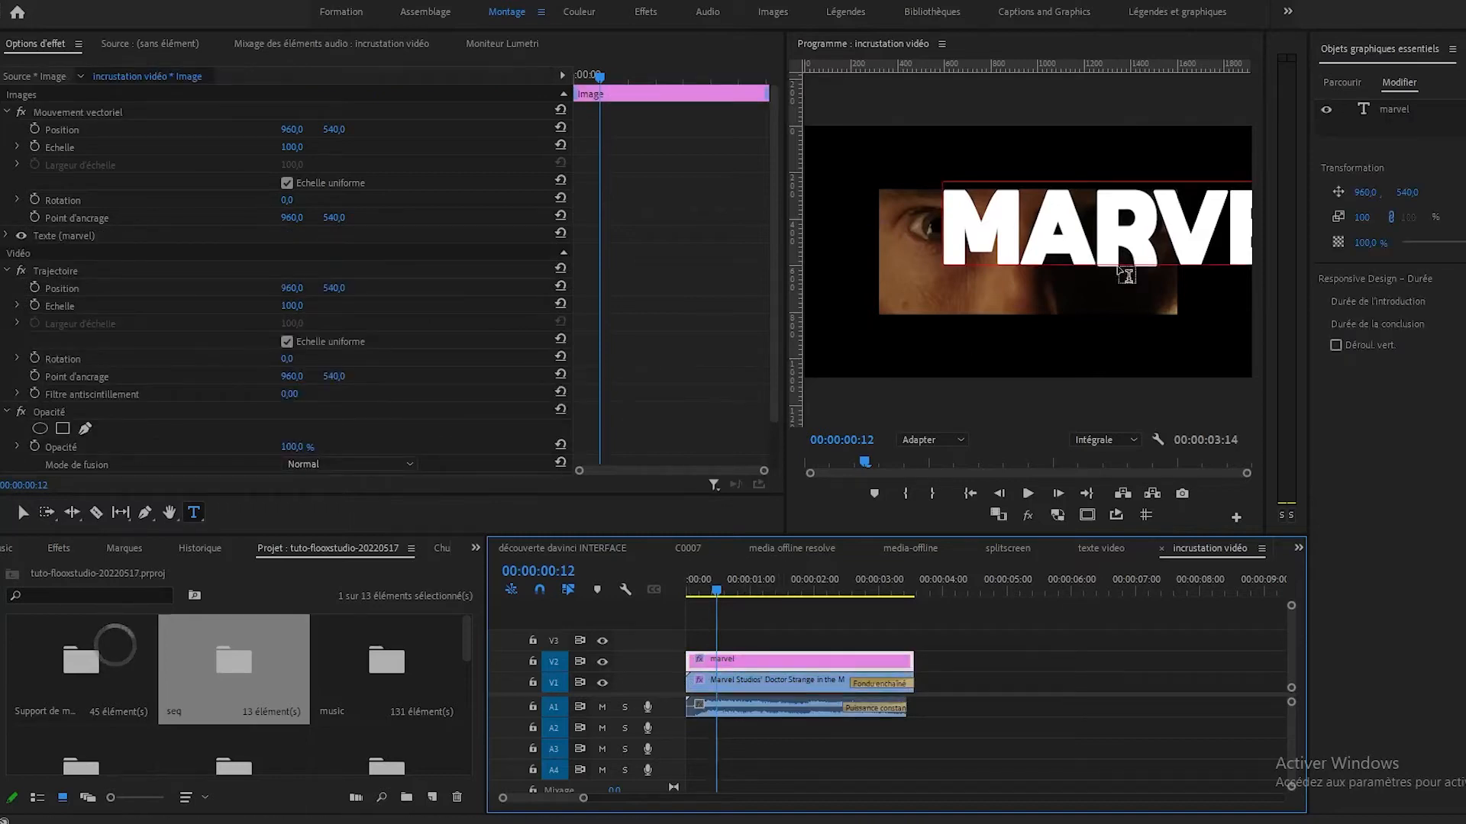
click(1412, 115)
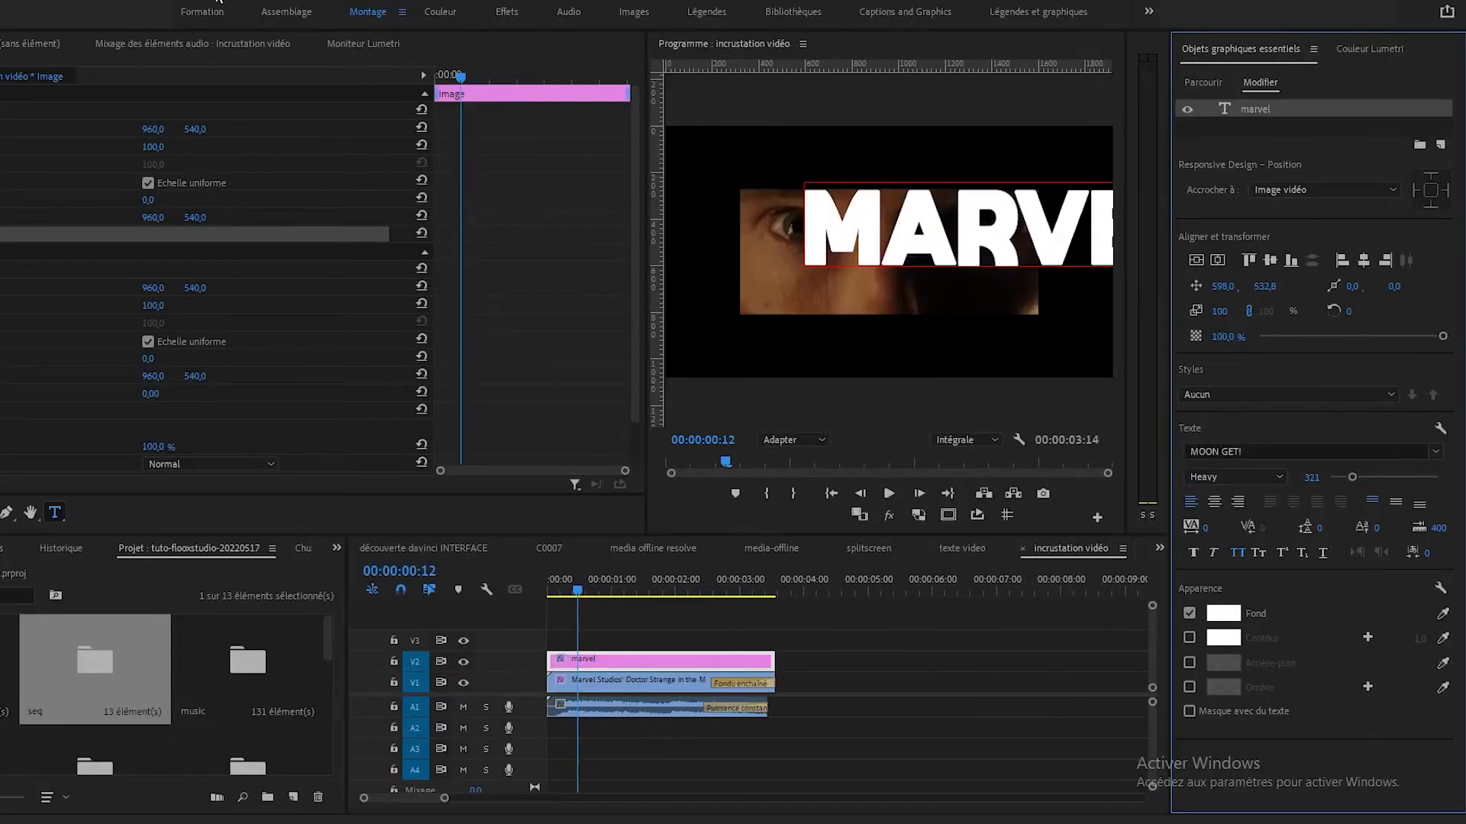
click(218, 2)
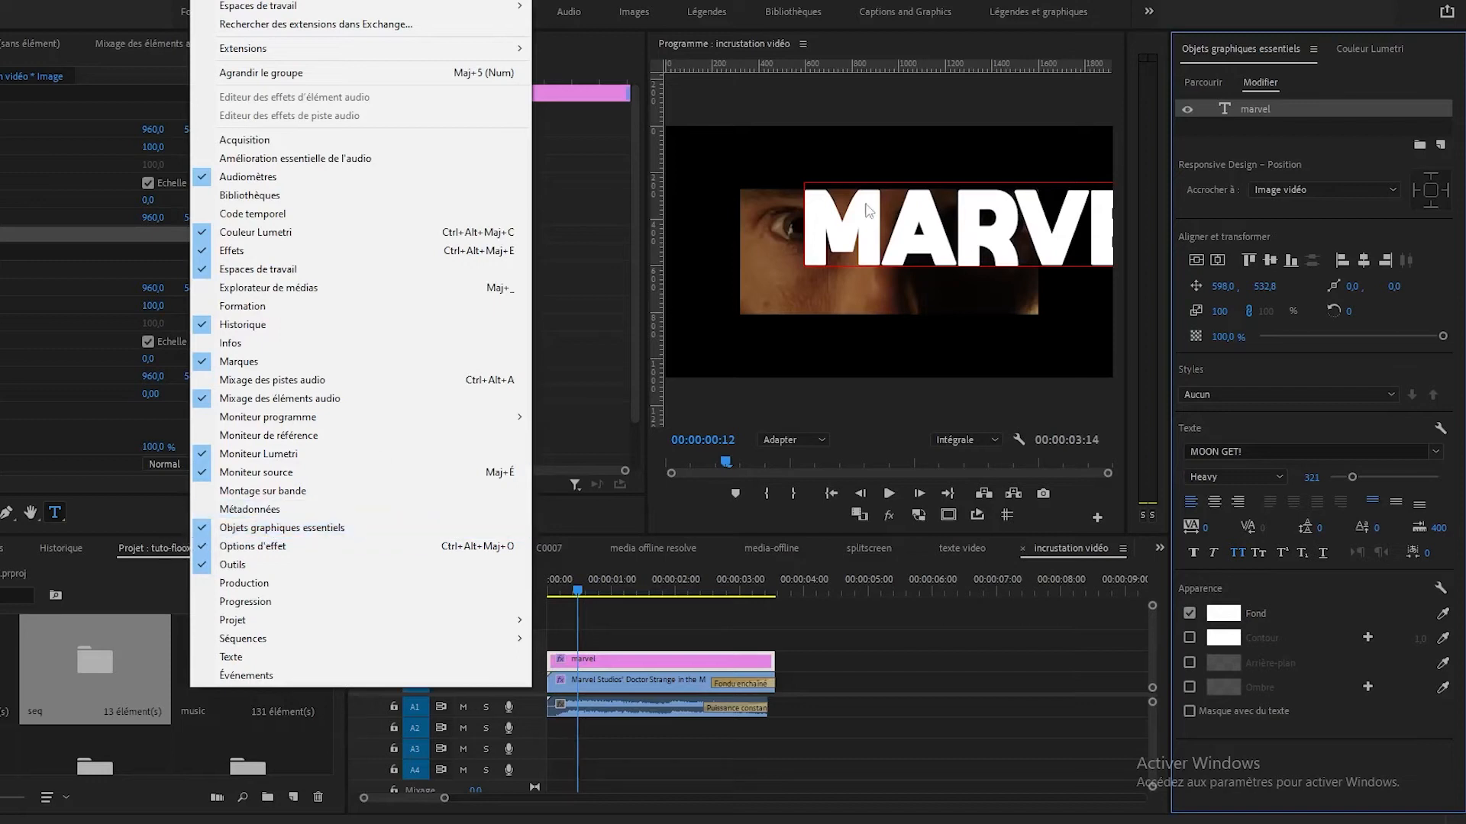
click(1367, 53)
click(1371, 61)
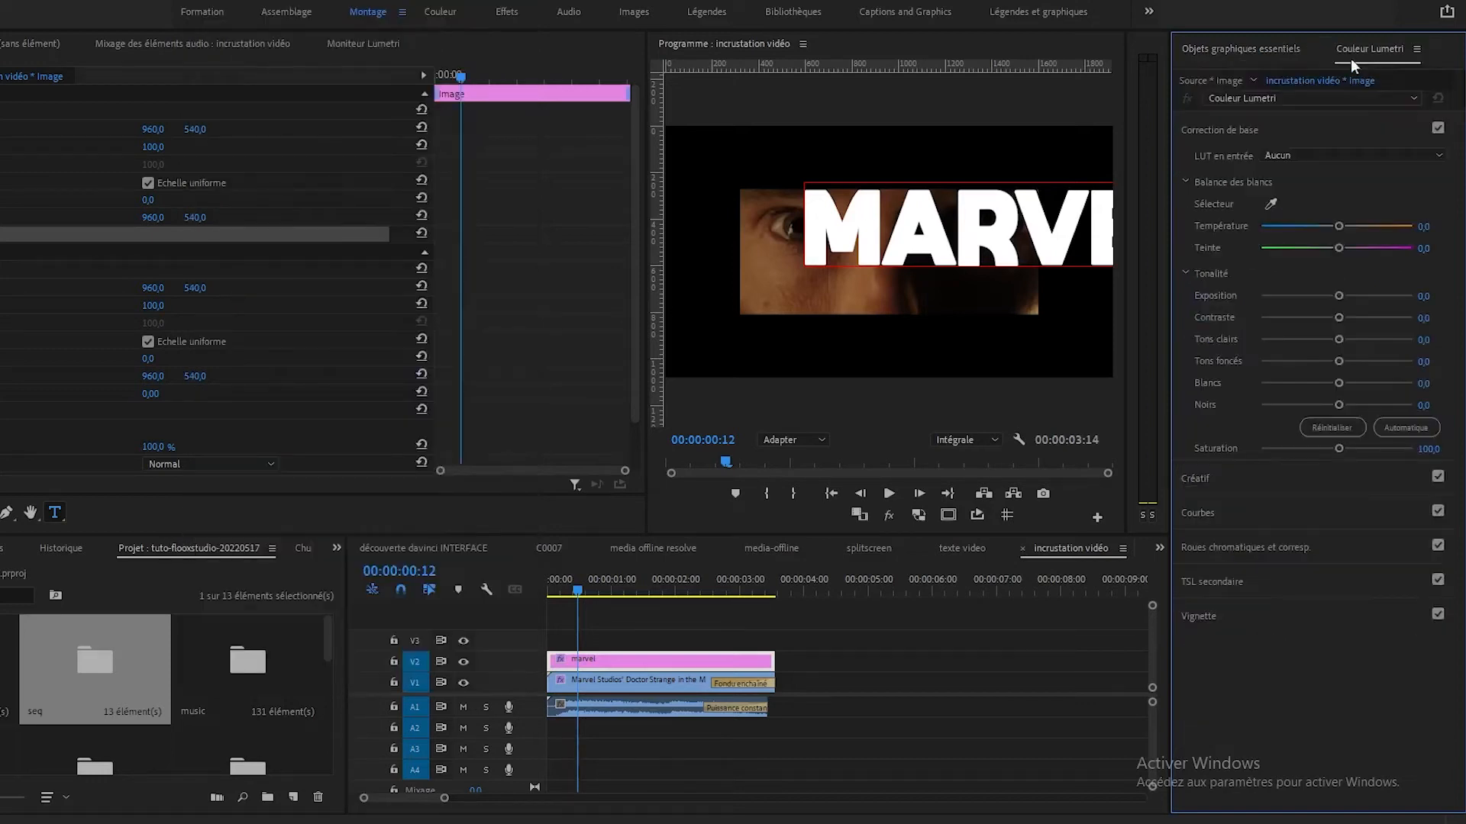
click(1215, 51)
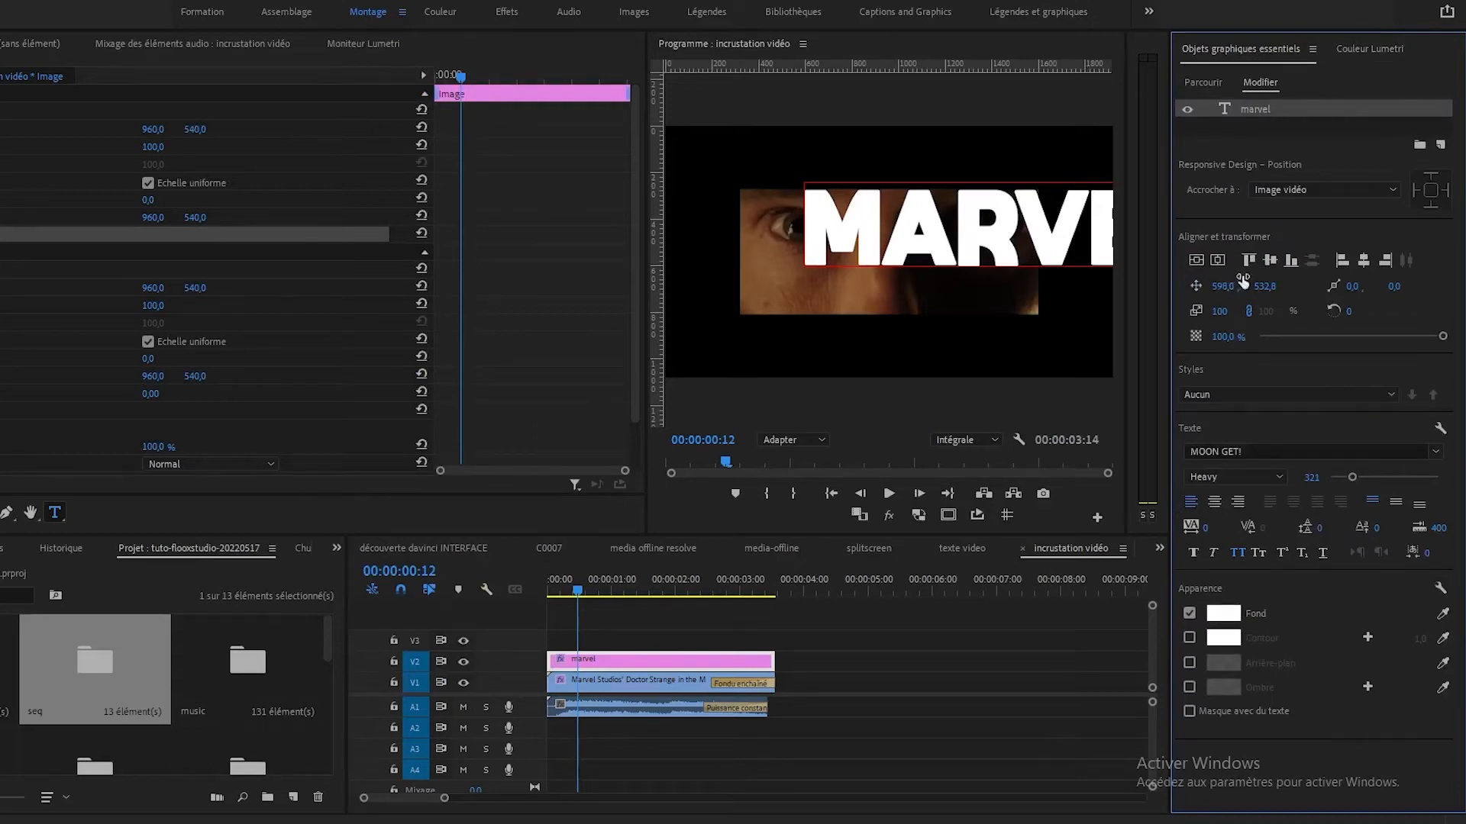
Set the marvel text's font to Gotham Black.
click(1436, 452)
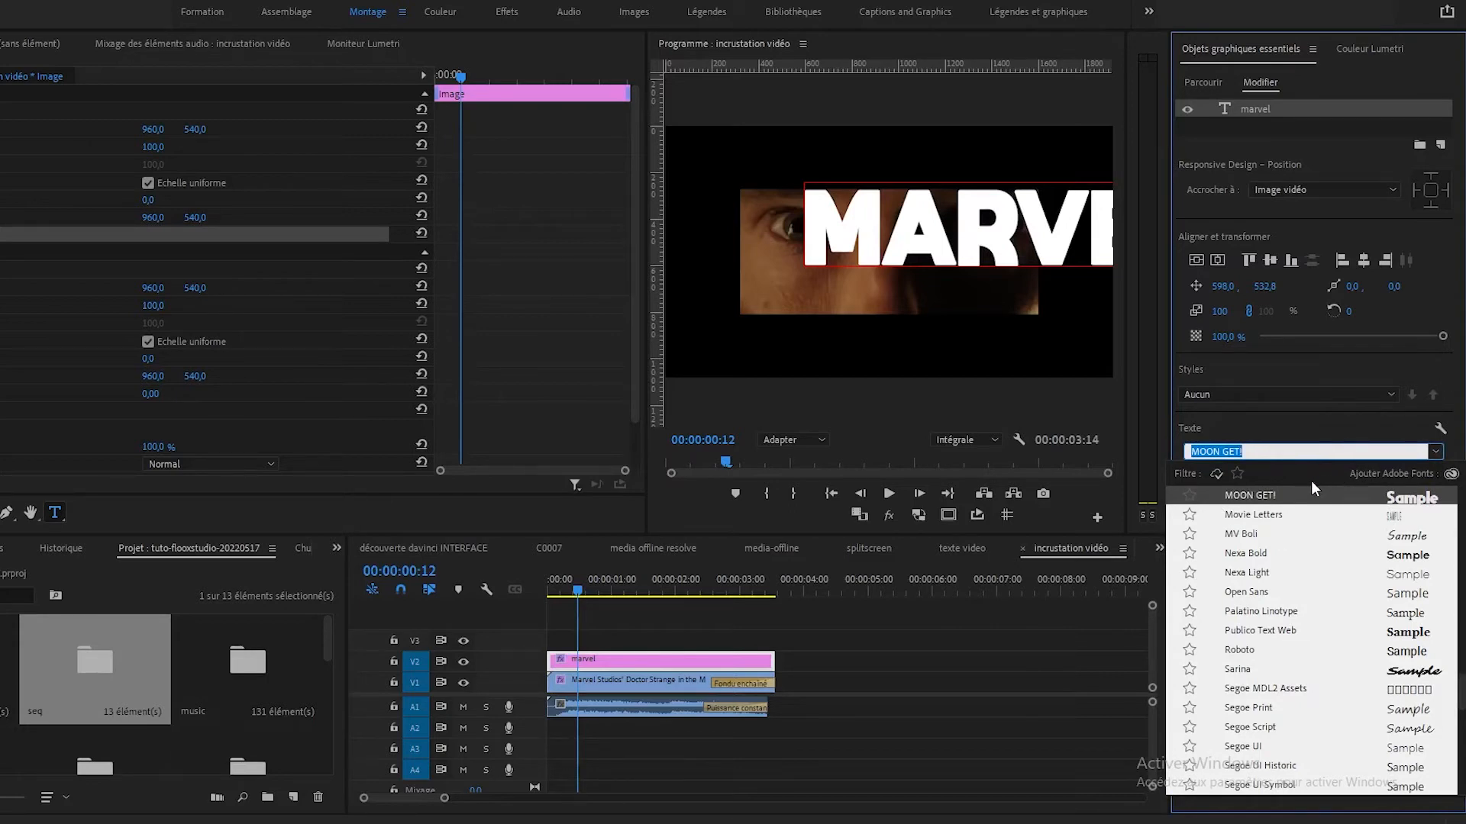
text(got)
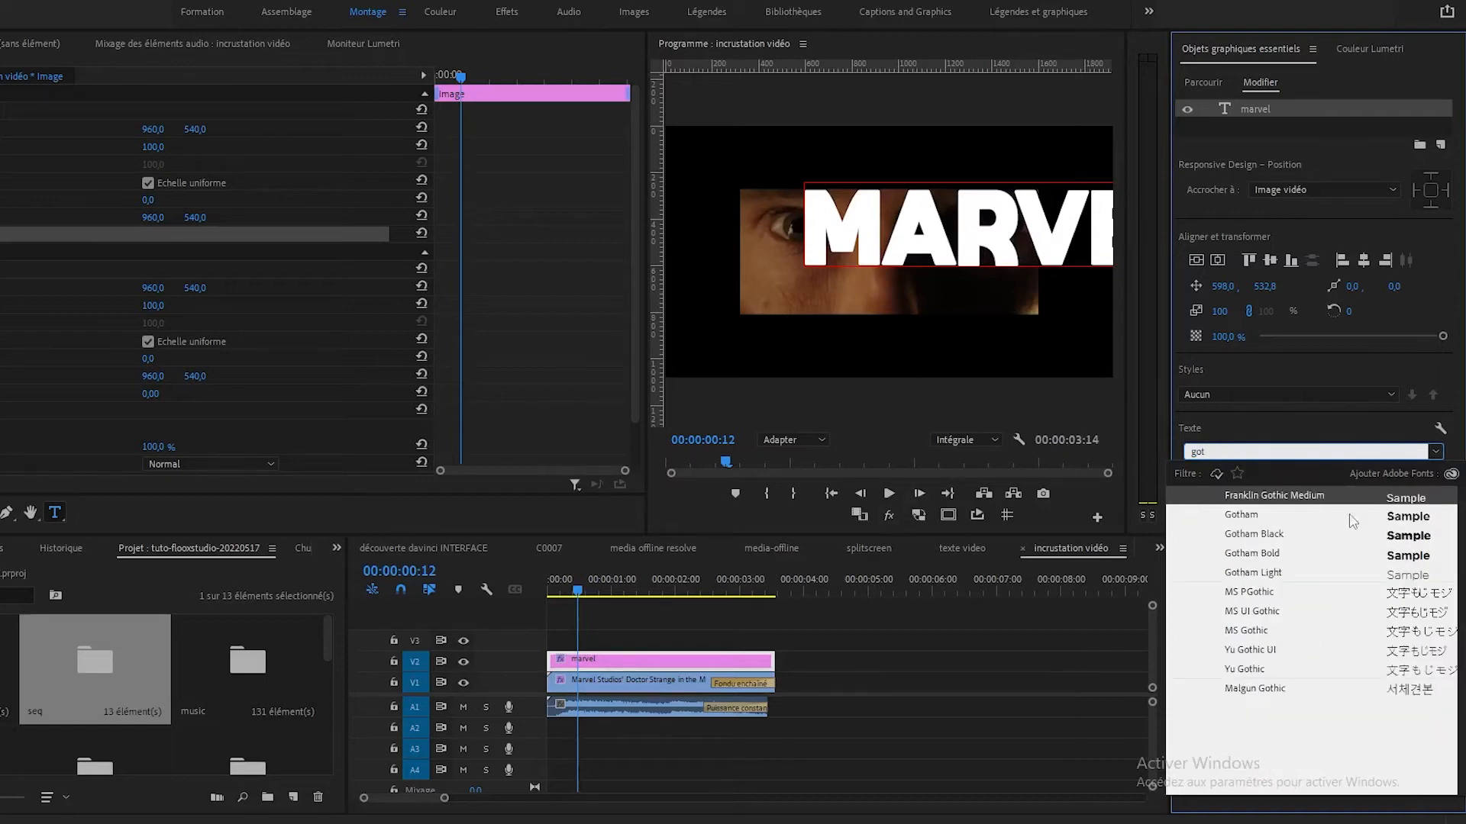
click(1314, 534)
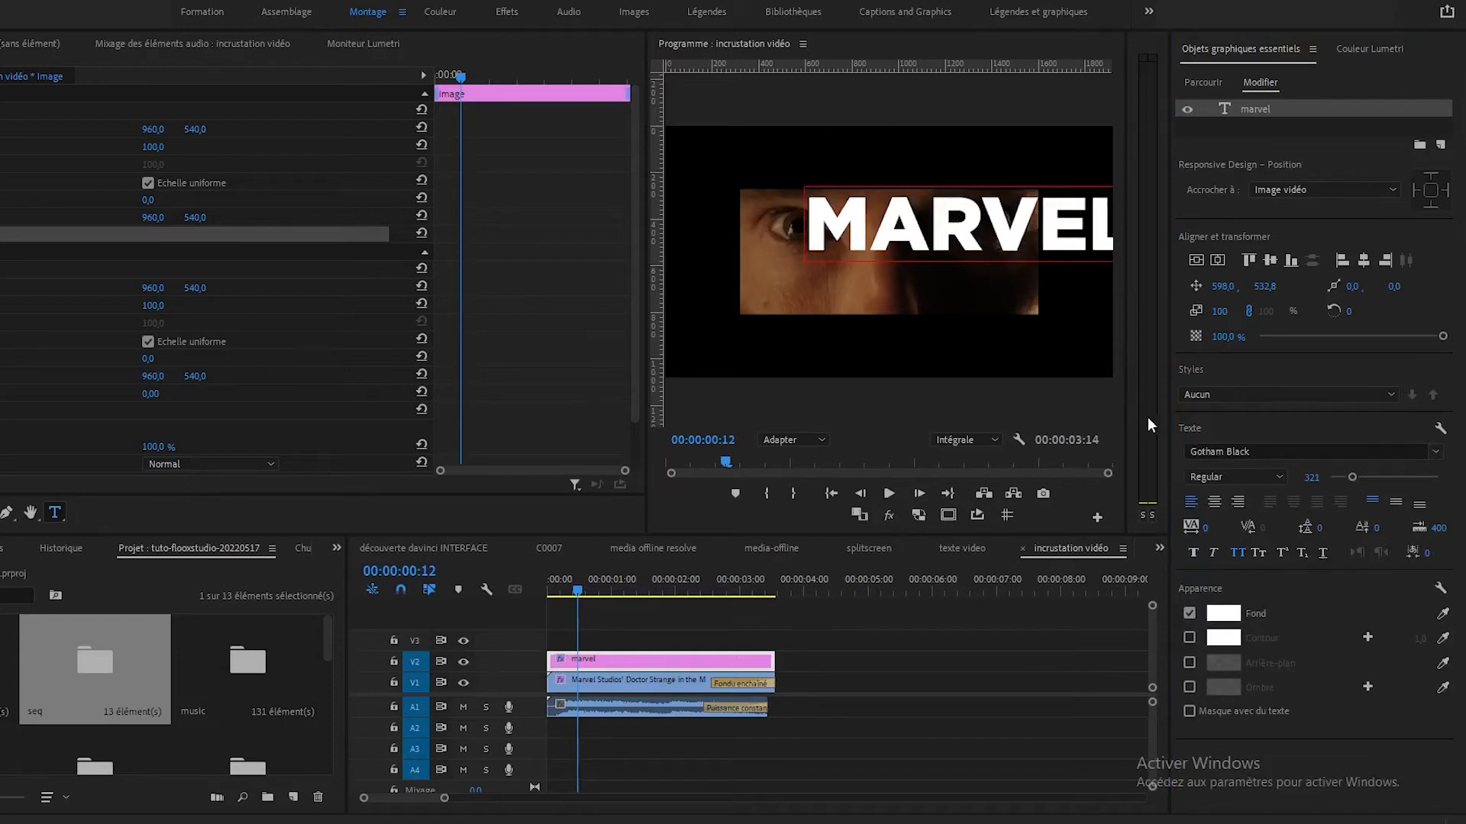
Set the marvel text's font to MOON GET! and centre the text vertically and horizontally in the frame.
click(1275, 455)
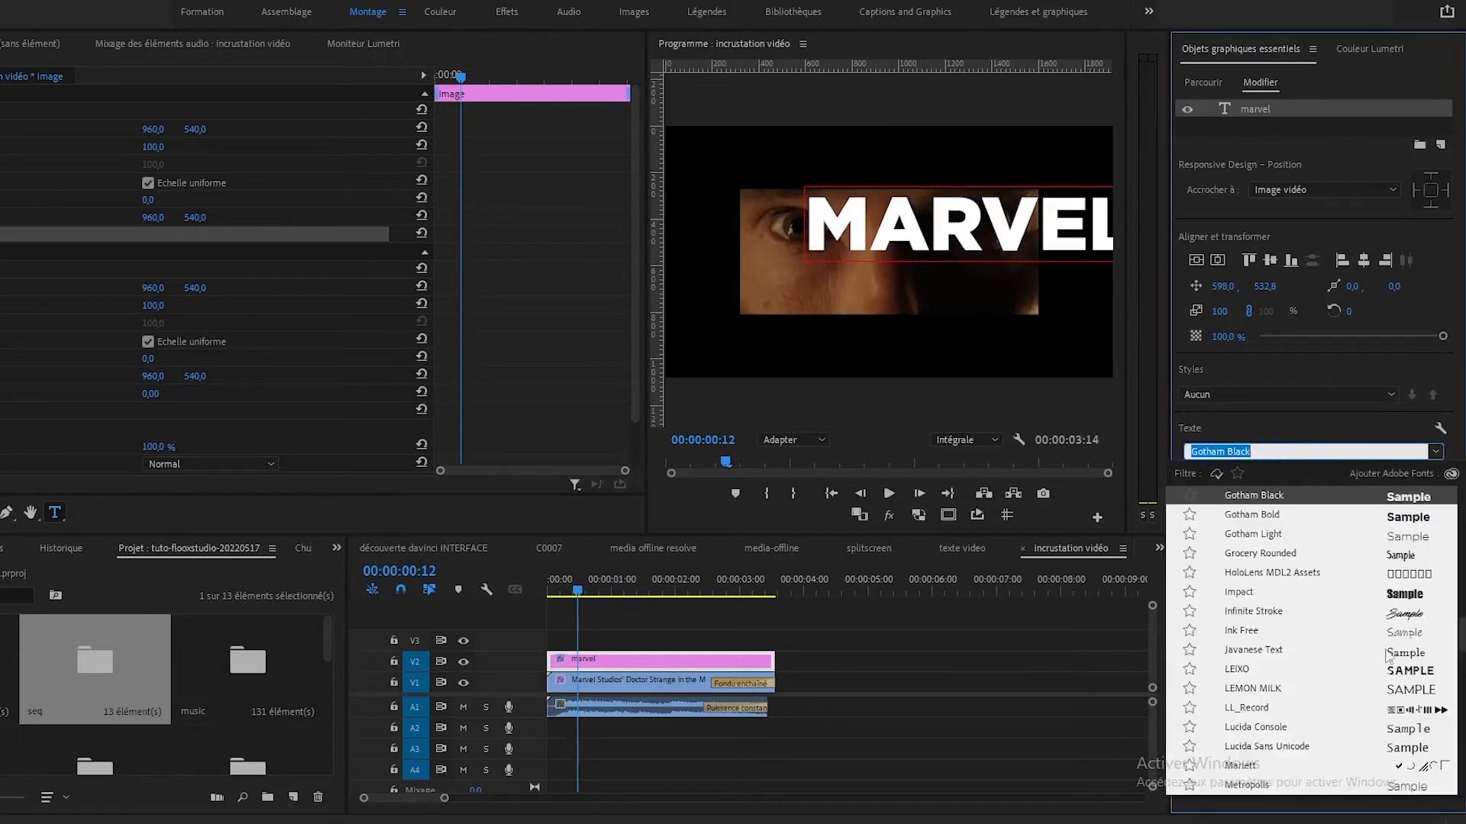
scroll(1361, 685, up, 3)
scroll(1352, 670, up, 4)
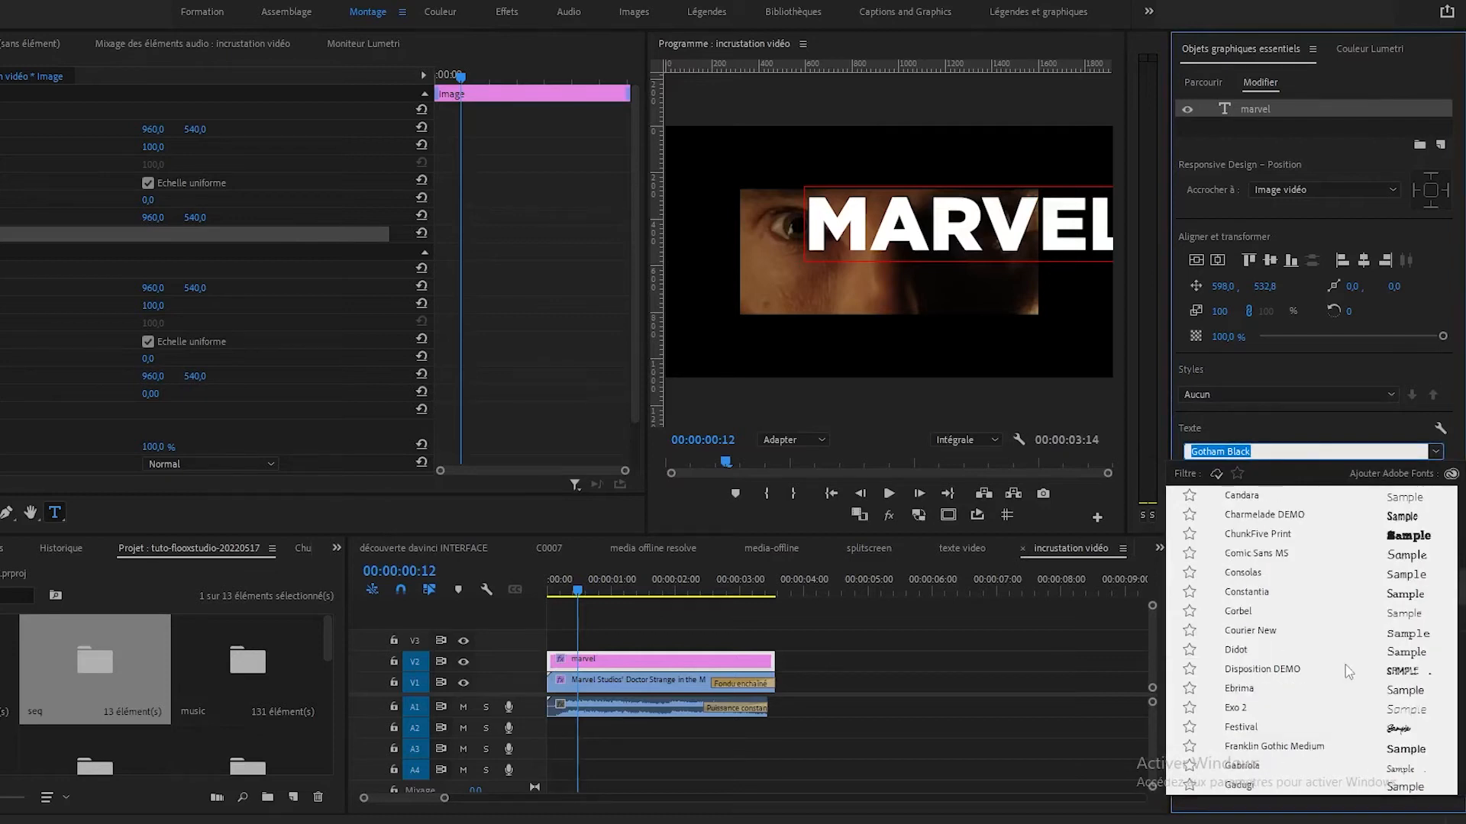
scroll(1346, 670, up, 15)
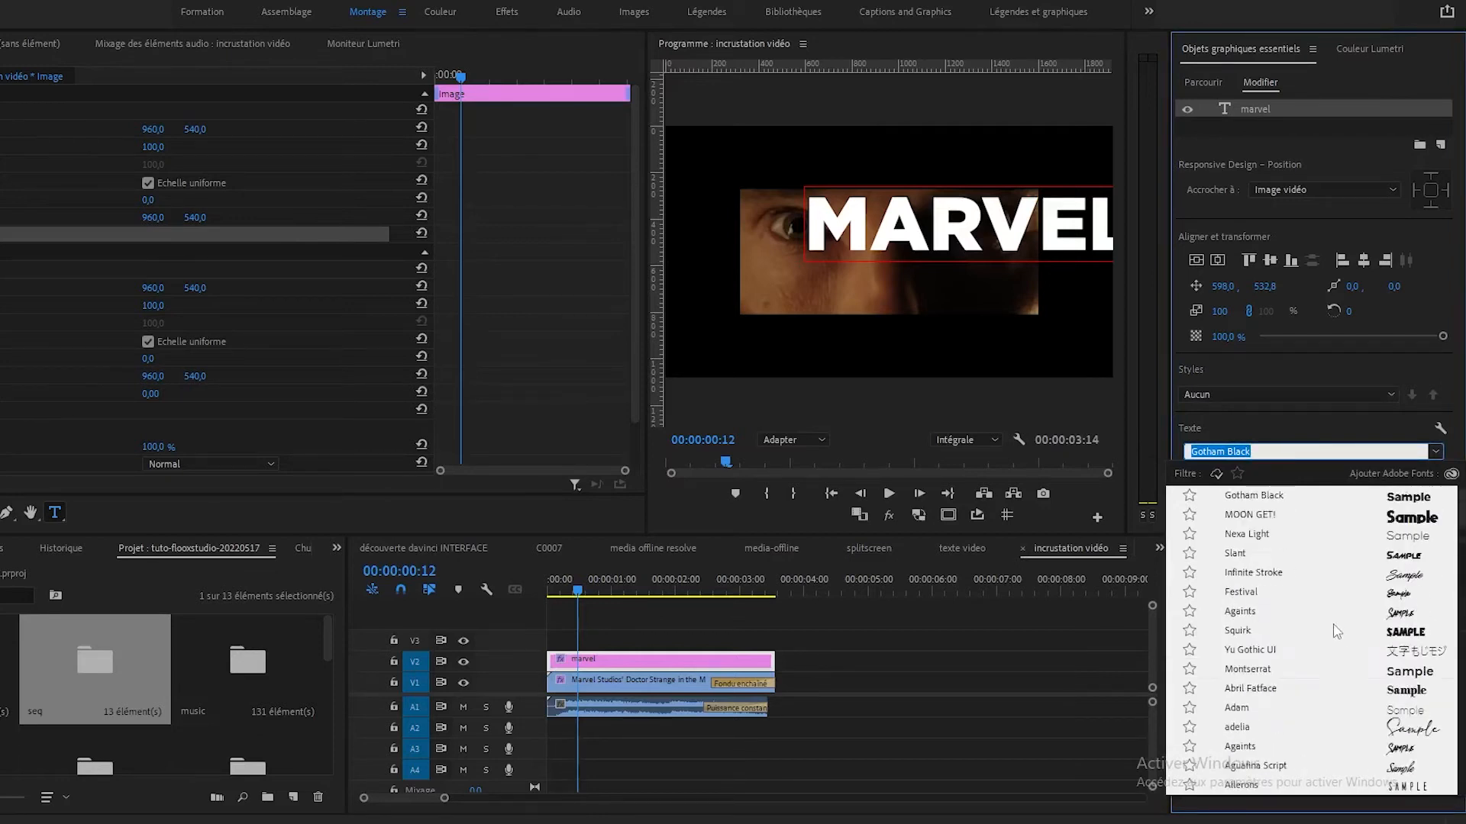
click(1261, 516)
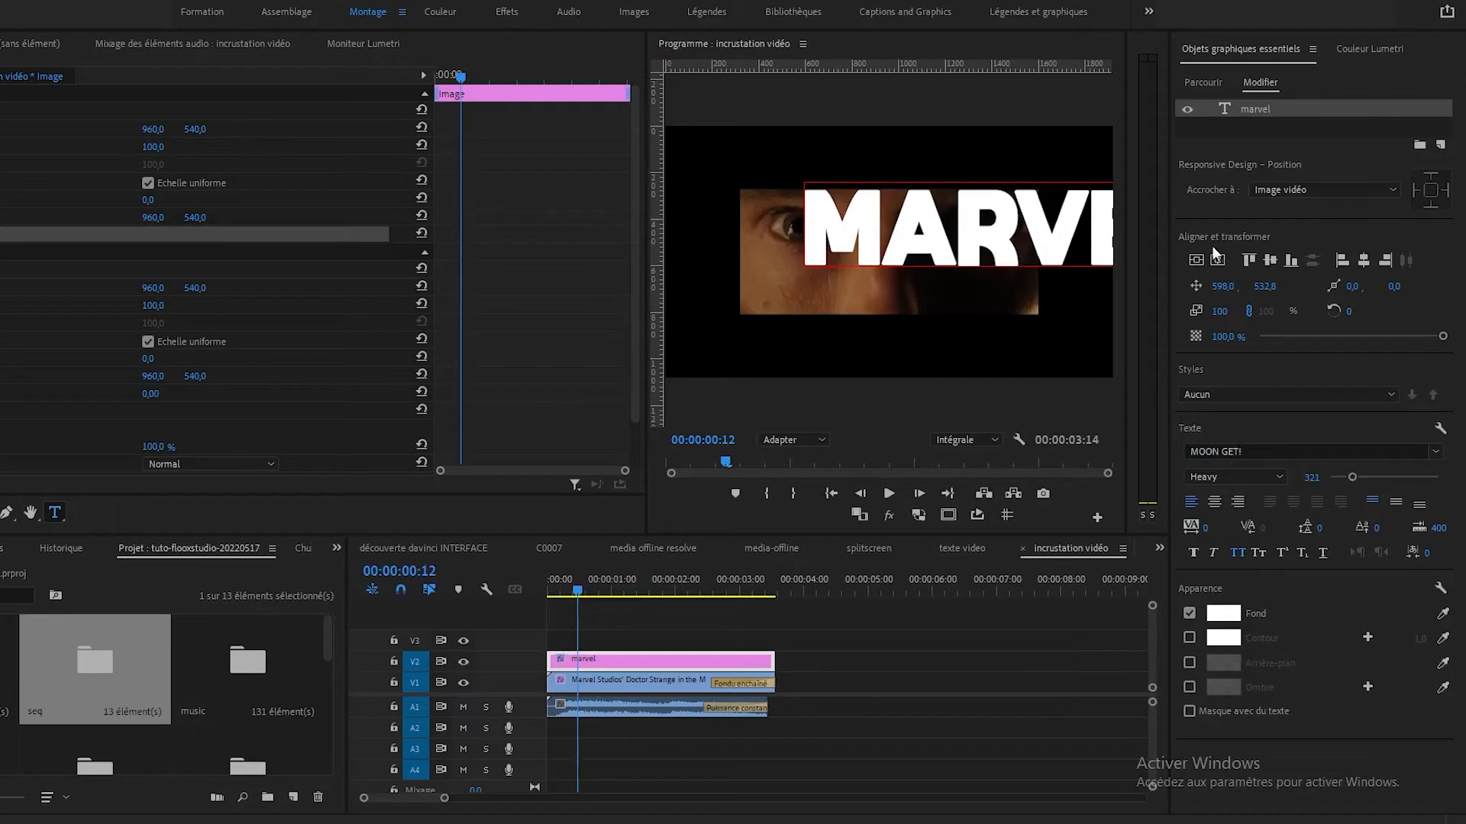
click(1199, 262)
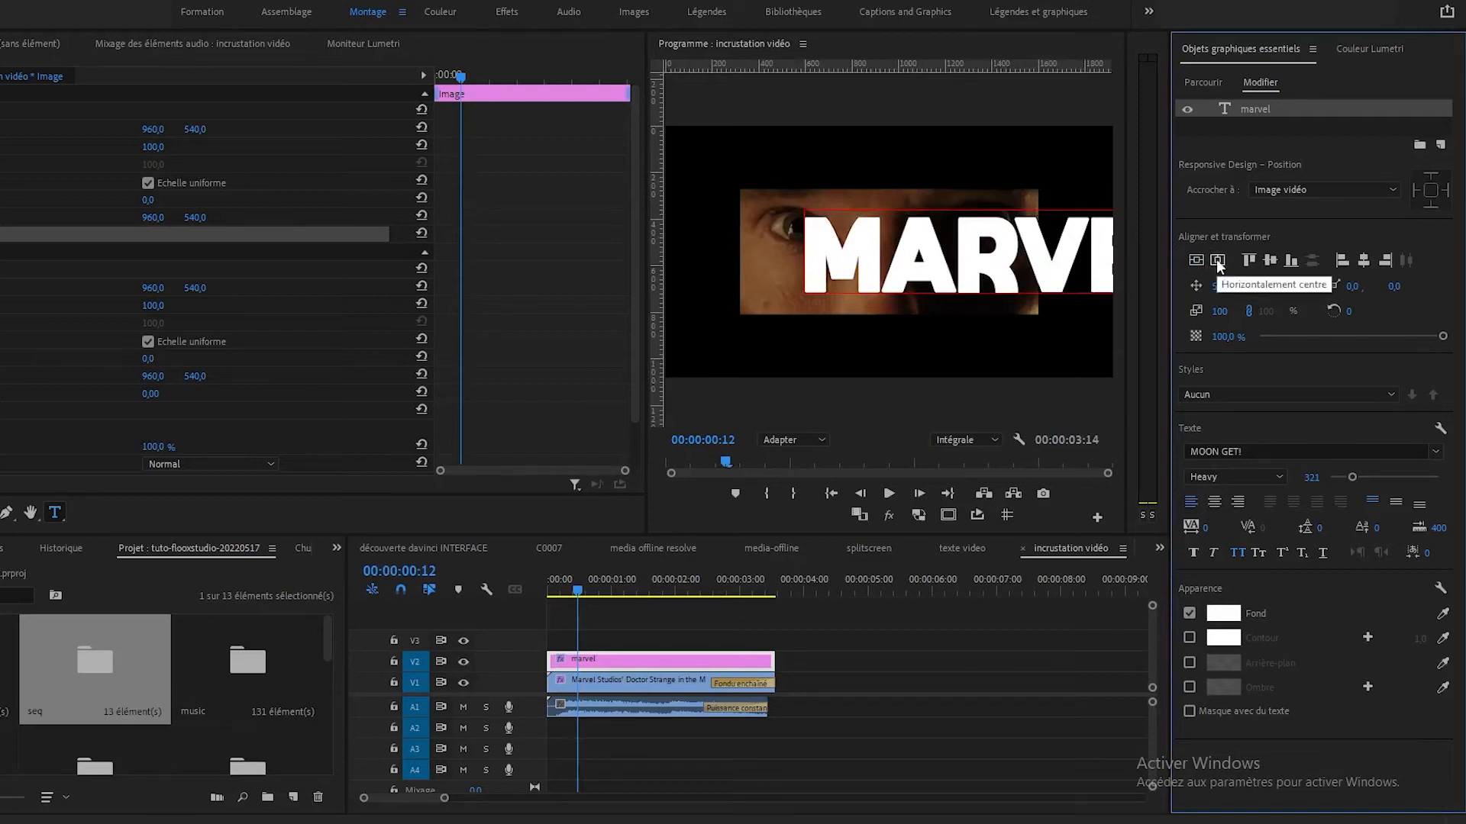
click(1216, 260)
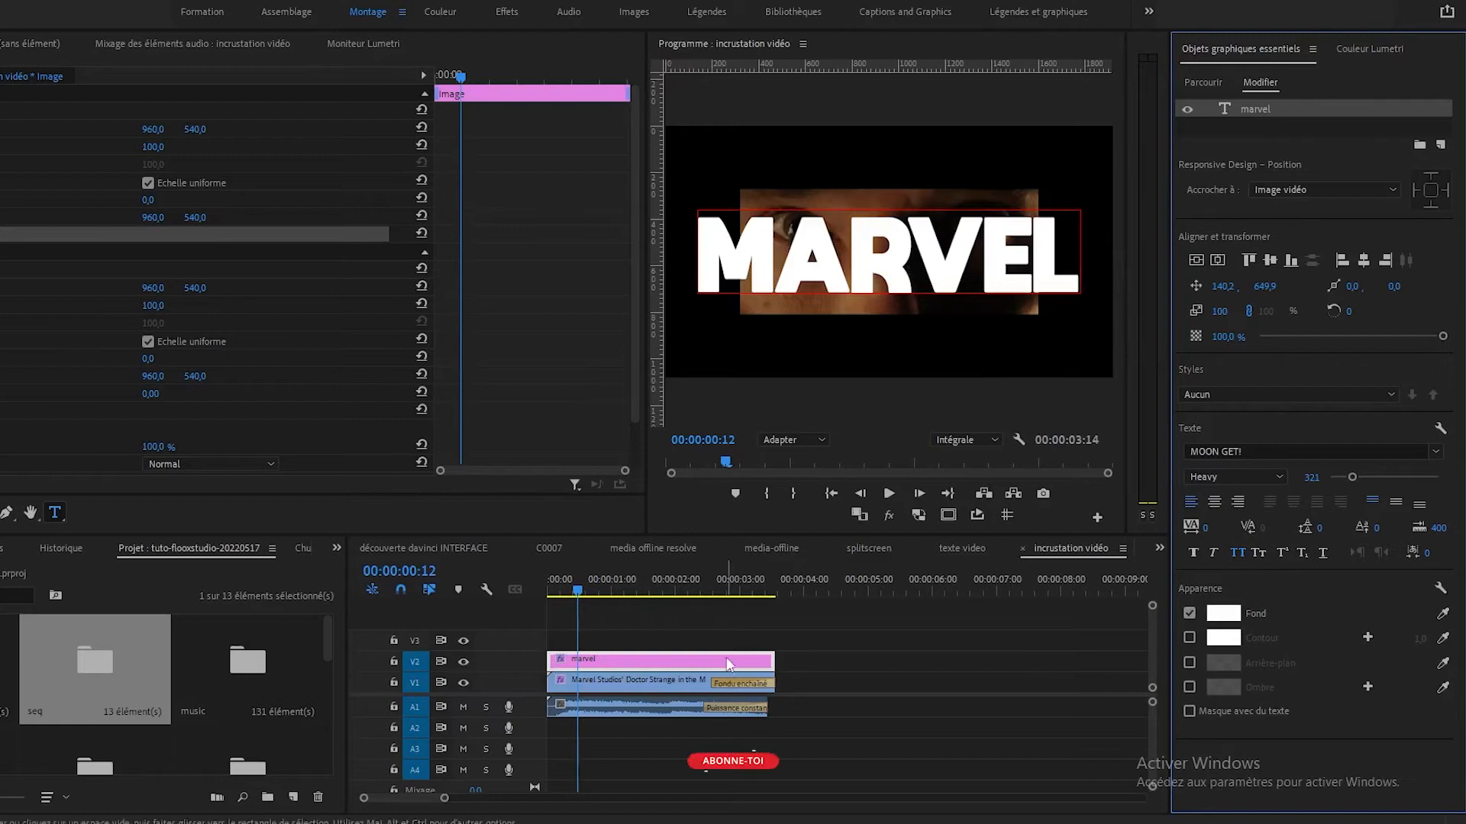
Apply another Incrustation Cache de piste effect to the Doctor Strange trailer clip on V1.
click(596, 684)
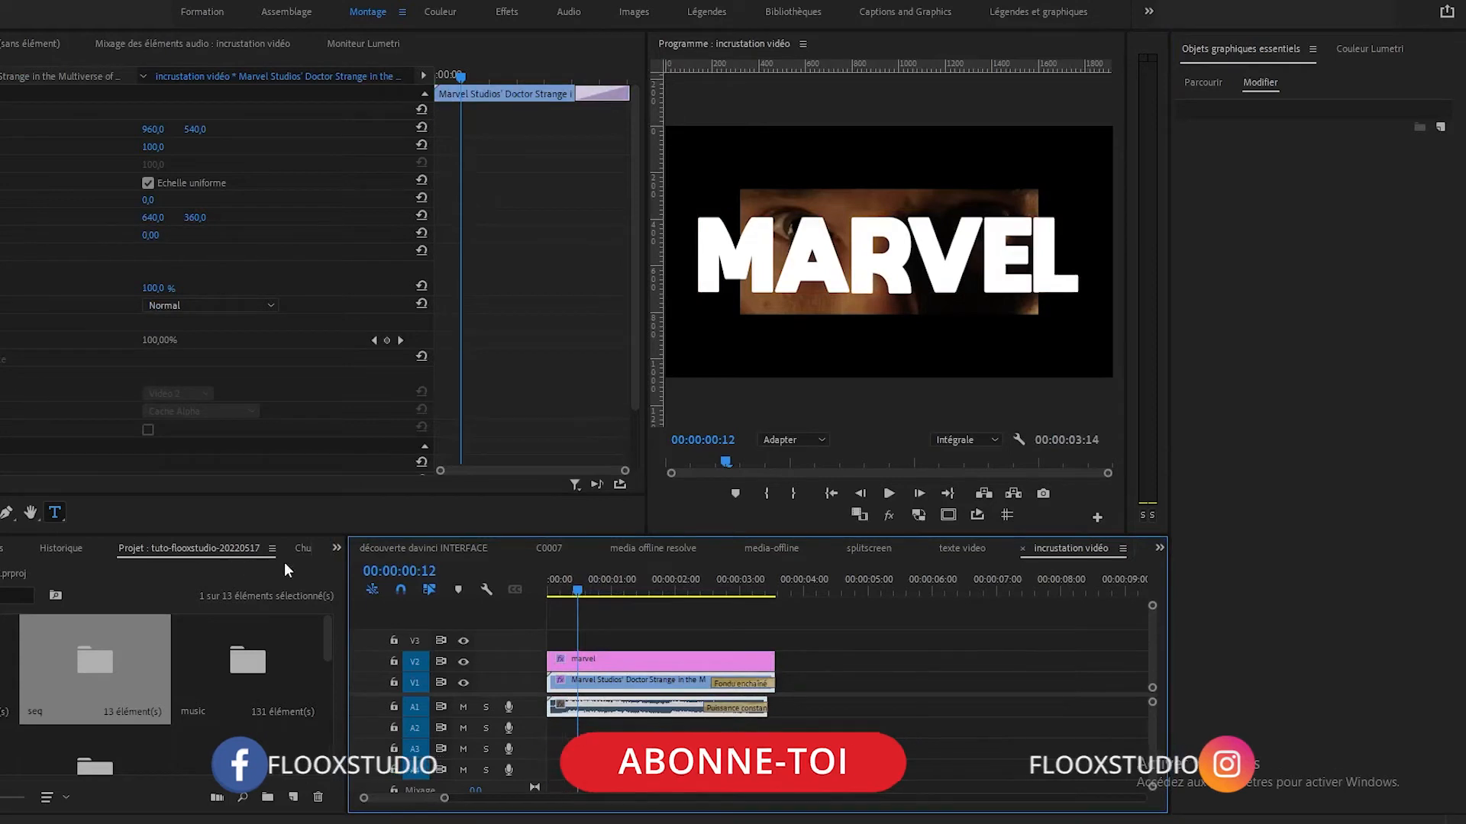
click(2, 548)
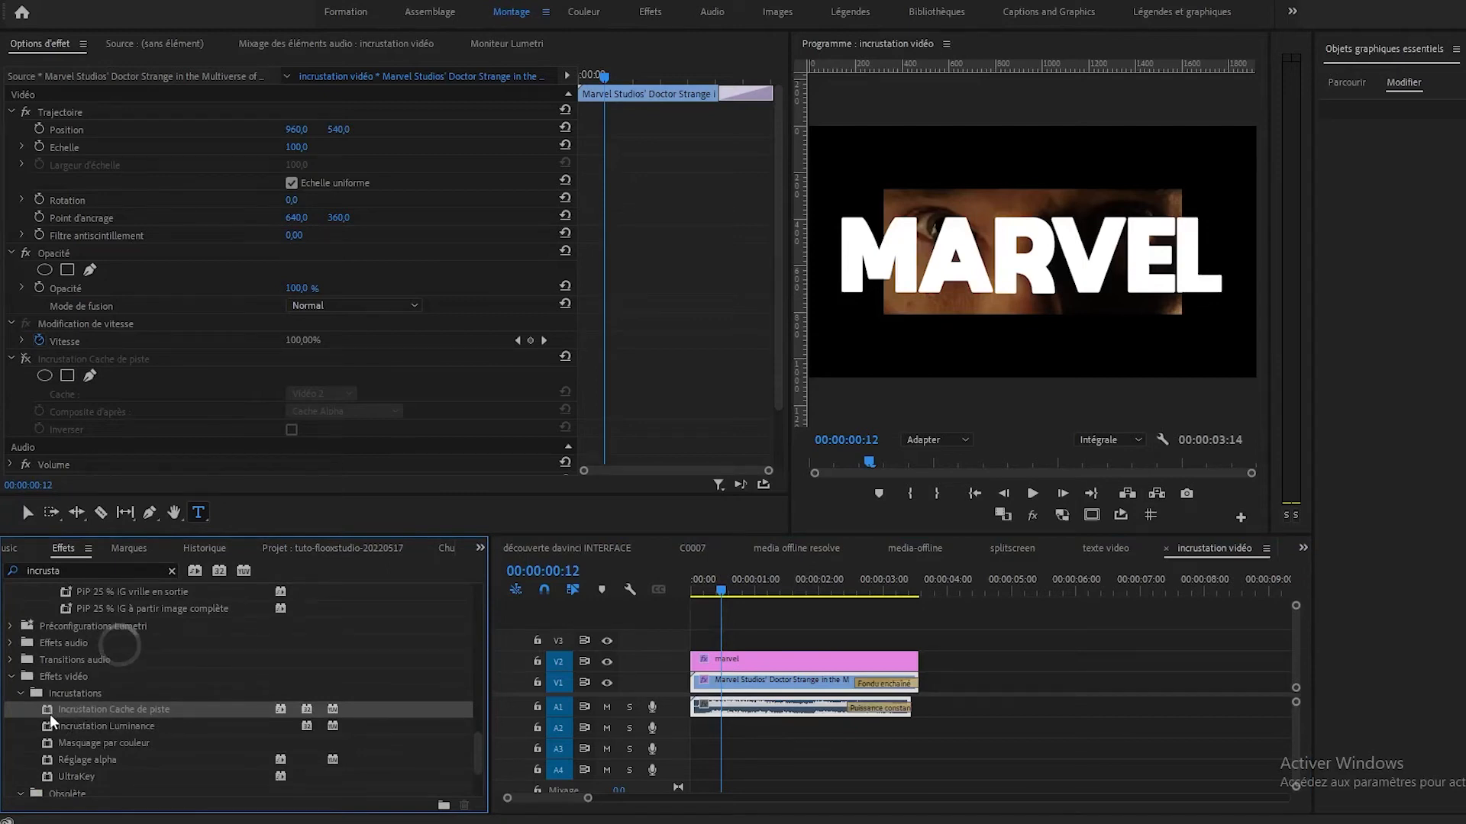
drag(47, 708, 728, 684)
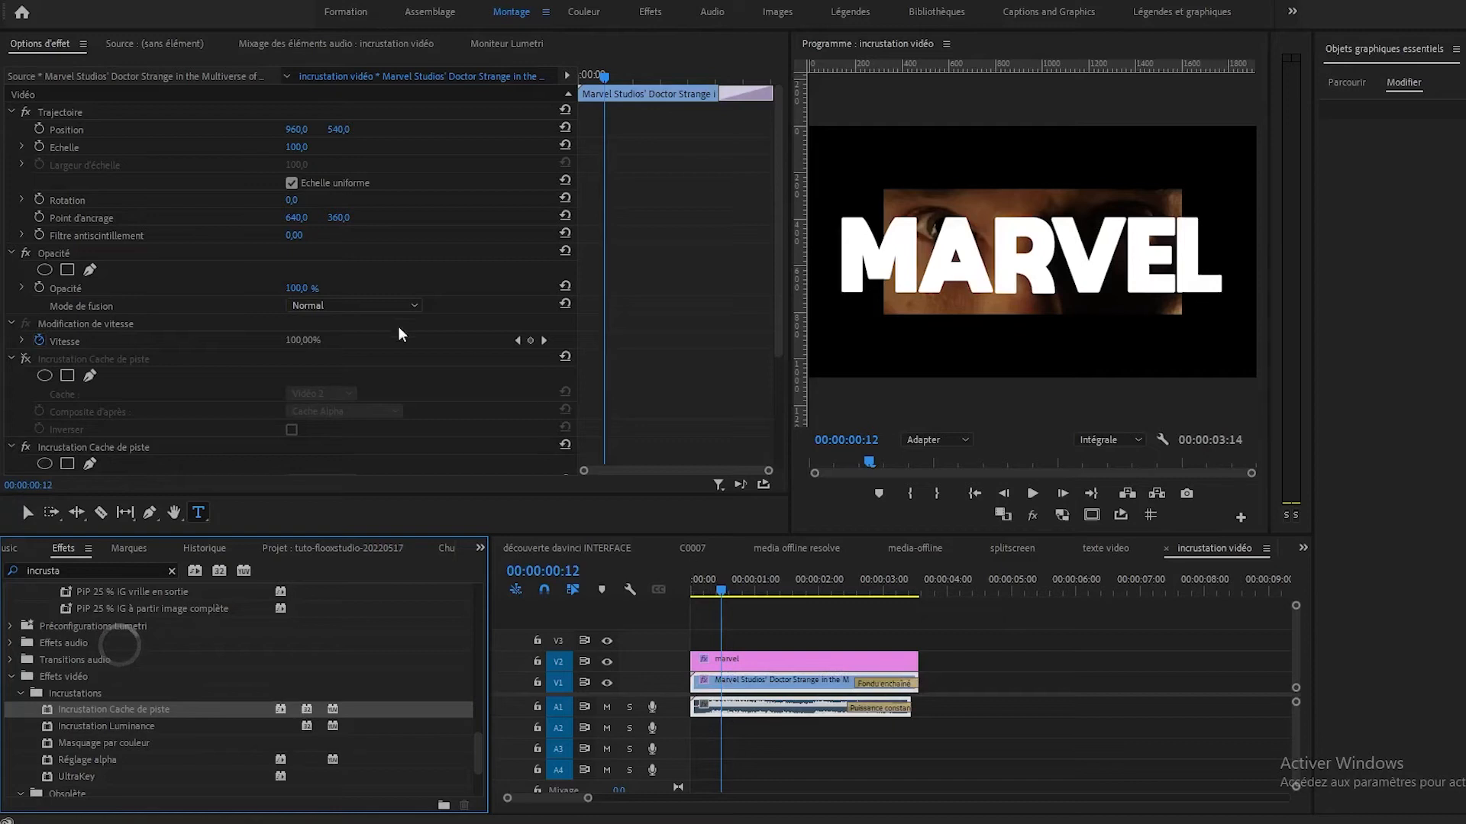
mouse_move(778, 294)
mouse_down()
mouse_move(777, 328)
mouse_move(774, 284)
mouse_up()
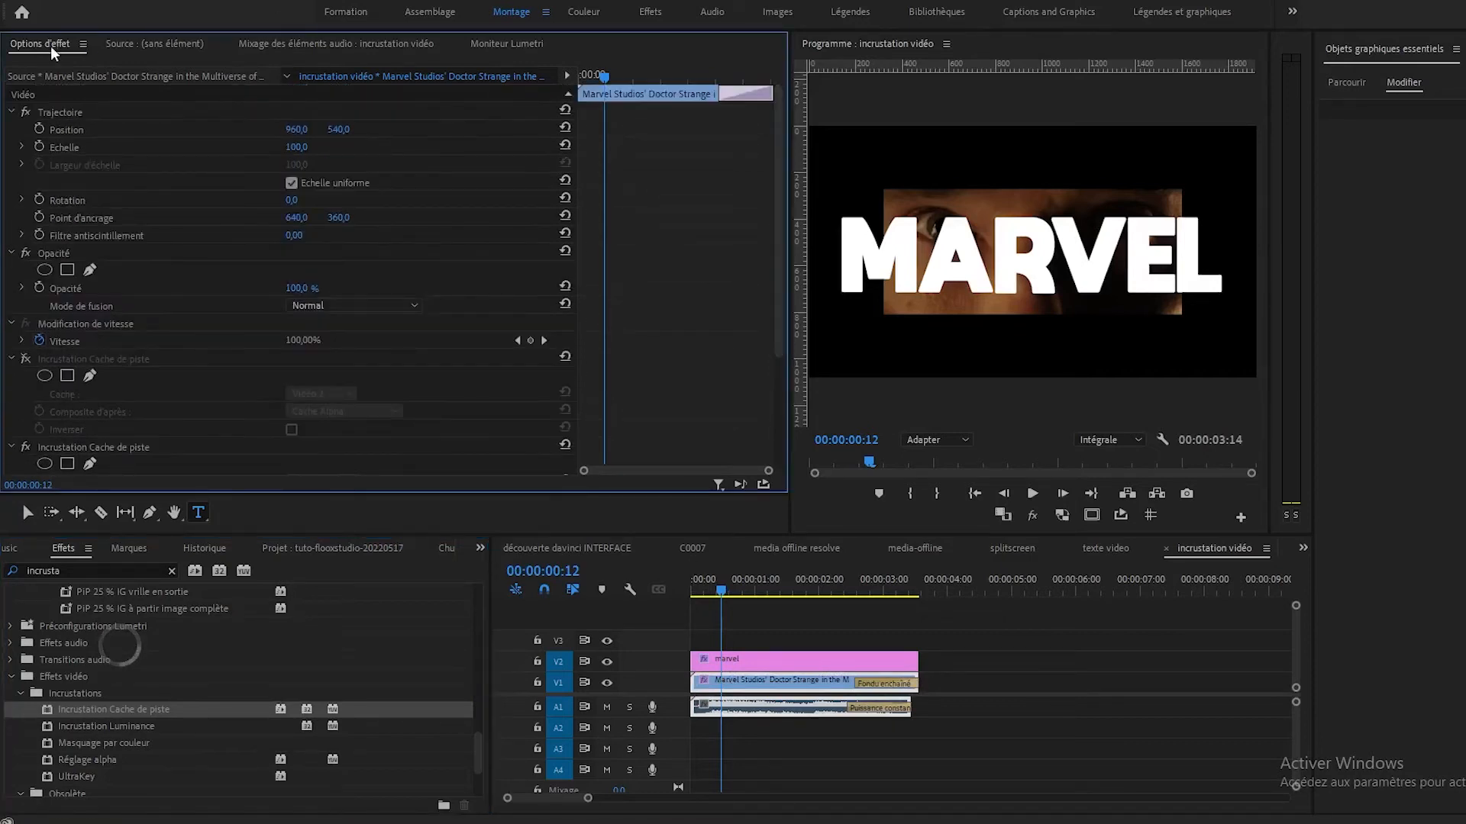
Set the Cache of the trailer clip's new Incrustation Cache de piste effect to Vidéo 2.
double_click(765, 691)
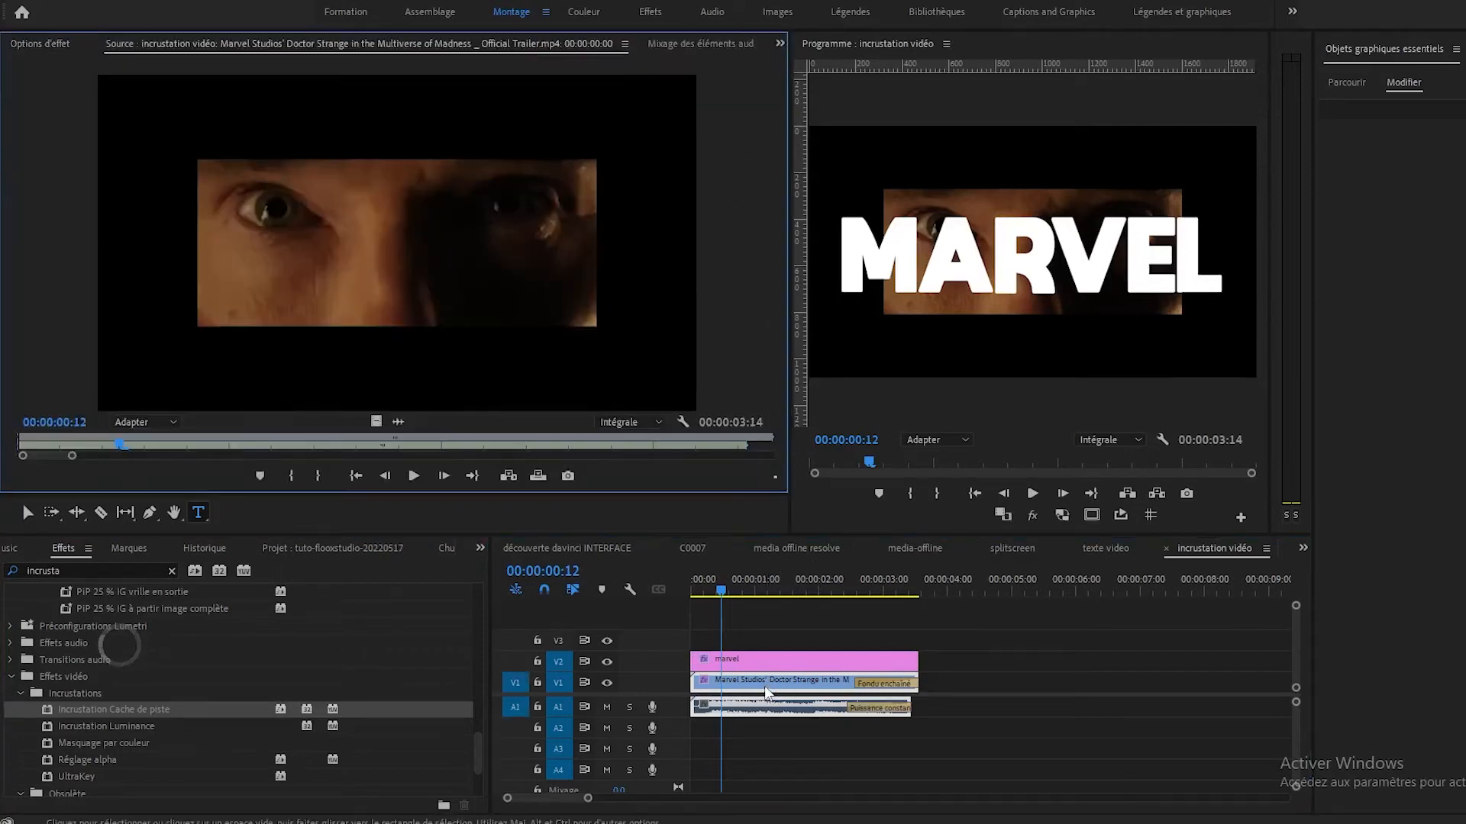
click(765, 686)
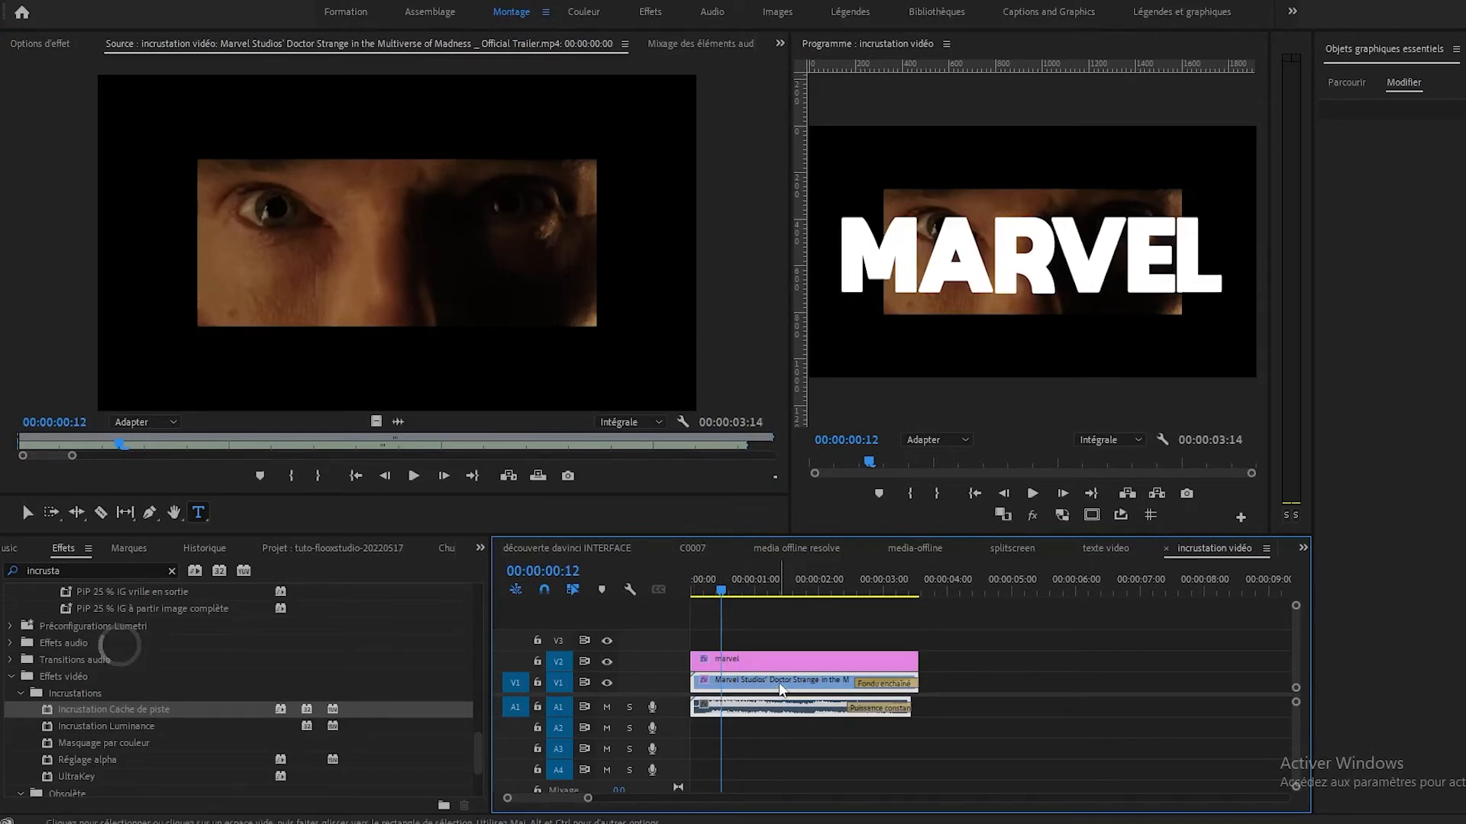
click(42, 44)
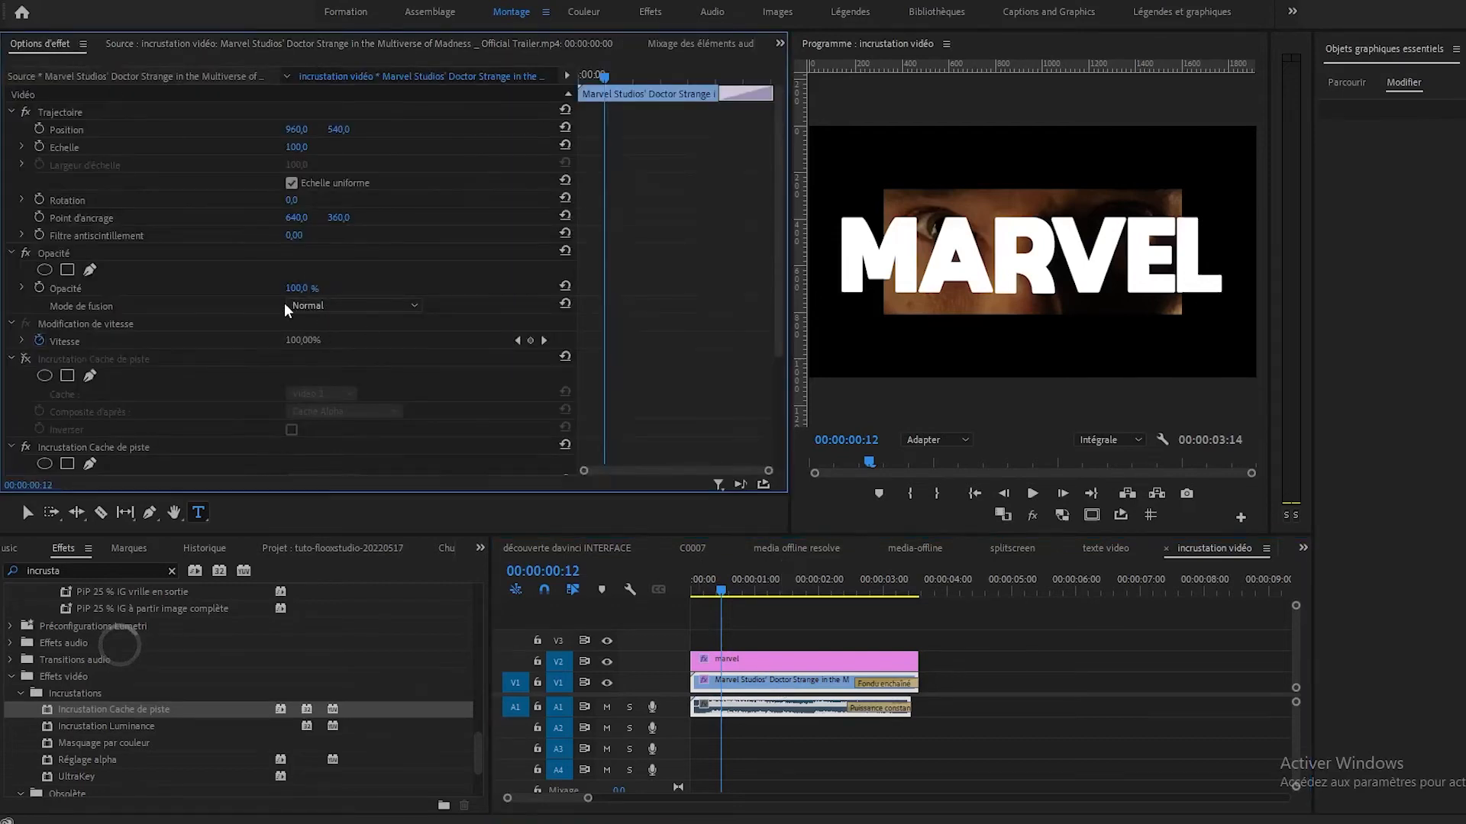
scroll(122, 412, down, 3)
click(134, 362)
scroll(183, 366, down, 3)
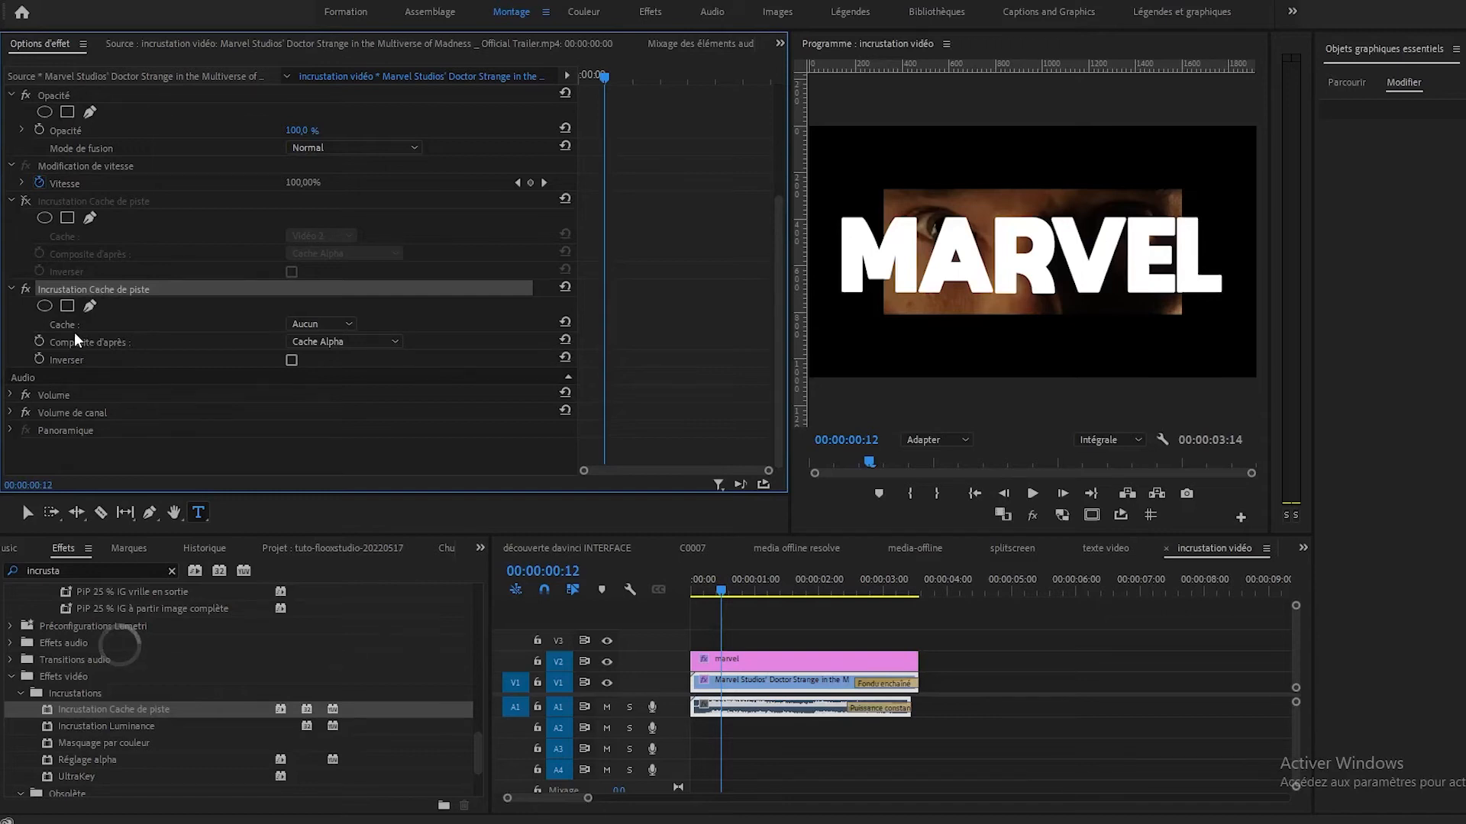
click(312, 322)
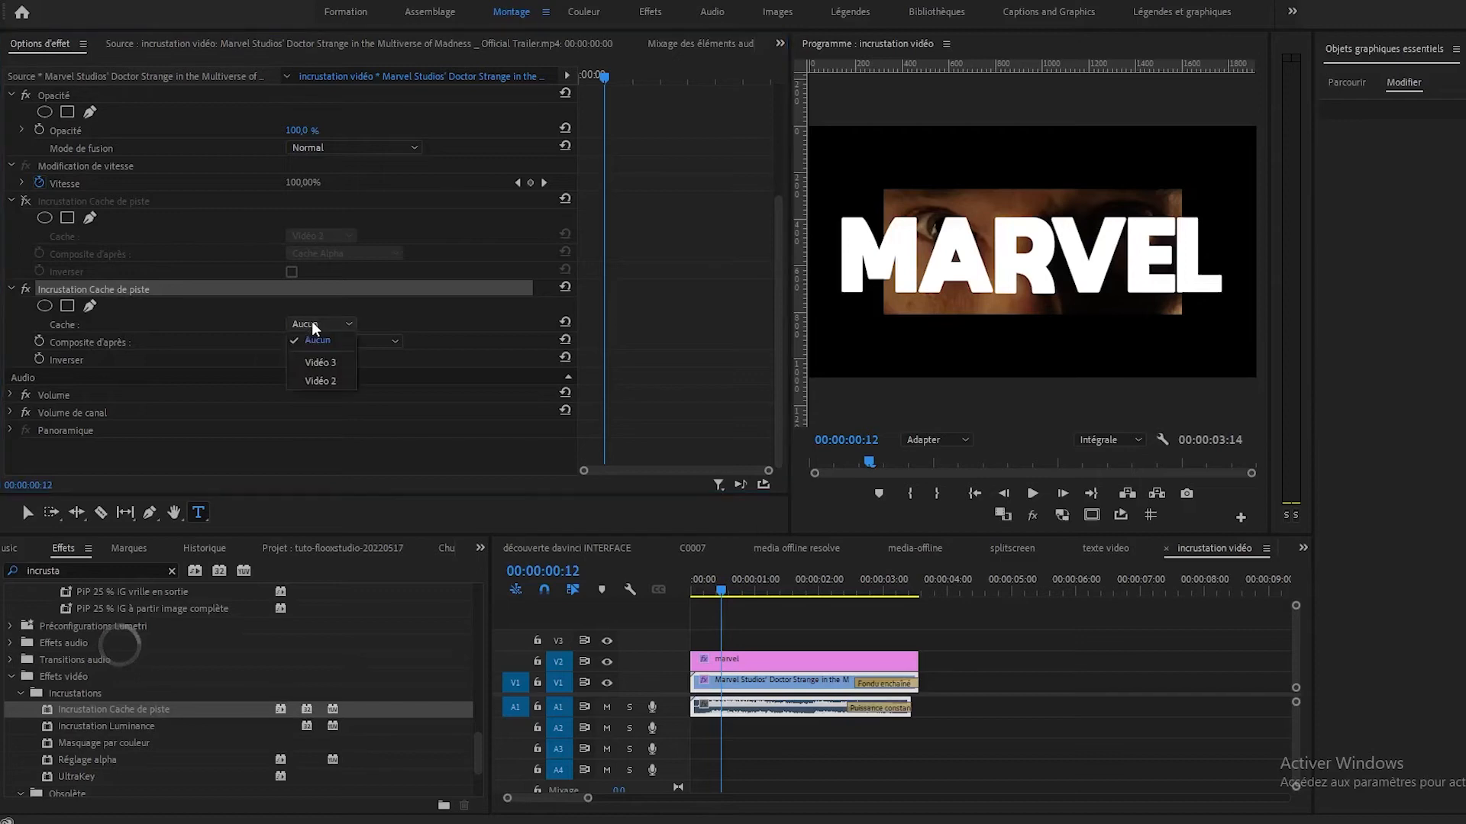
click(327, 379)
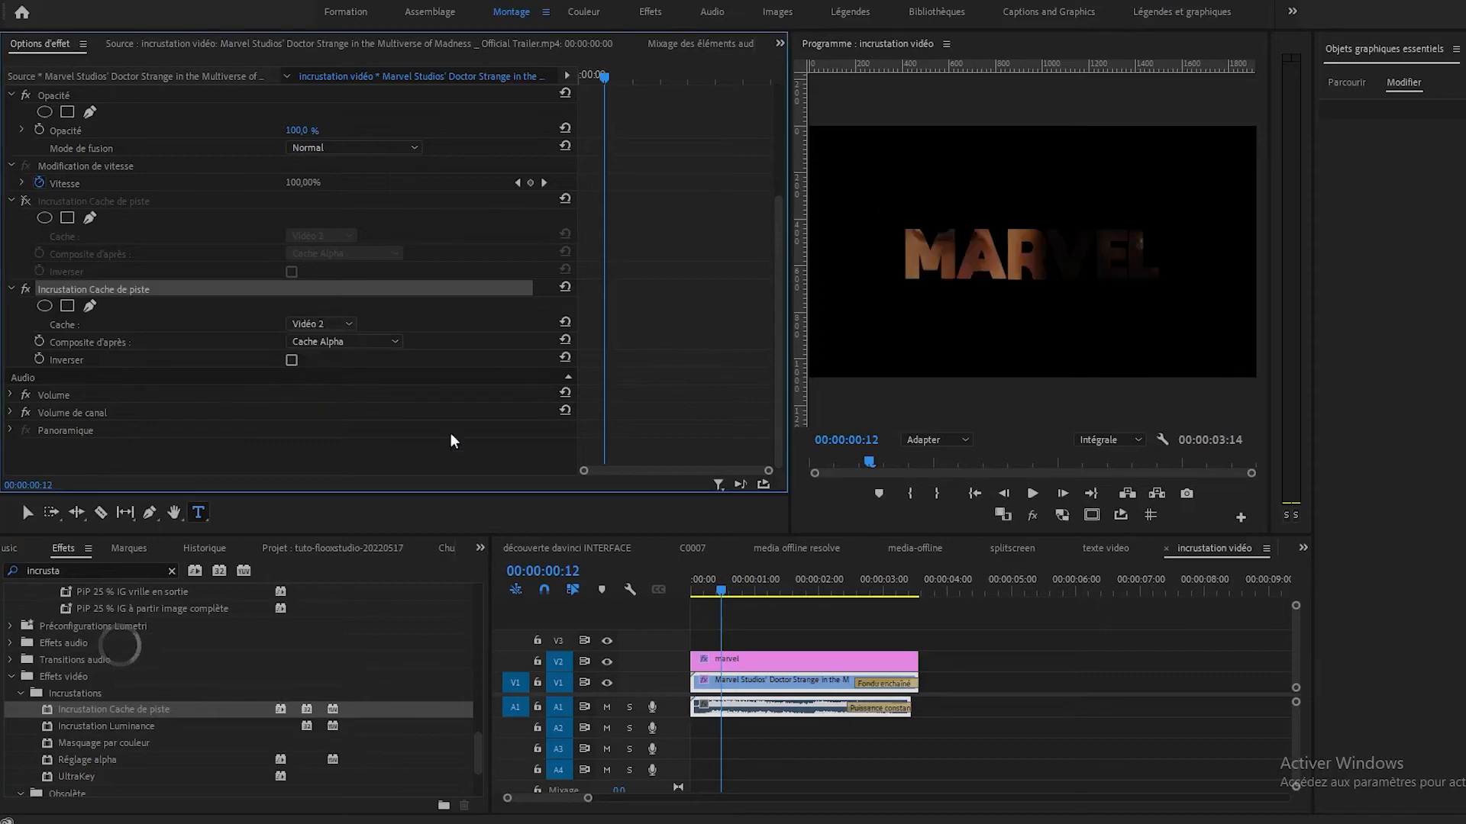
Play the sequence from its start to review the trailer inside the marvel text, and return the playhead to 00:00:00:12.
click(743, 666)
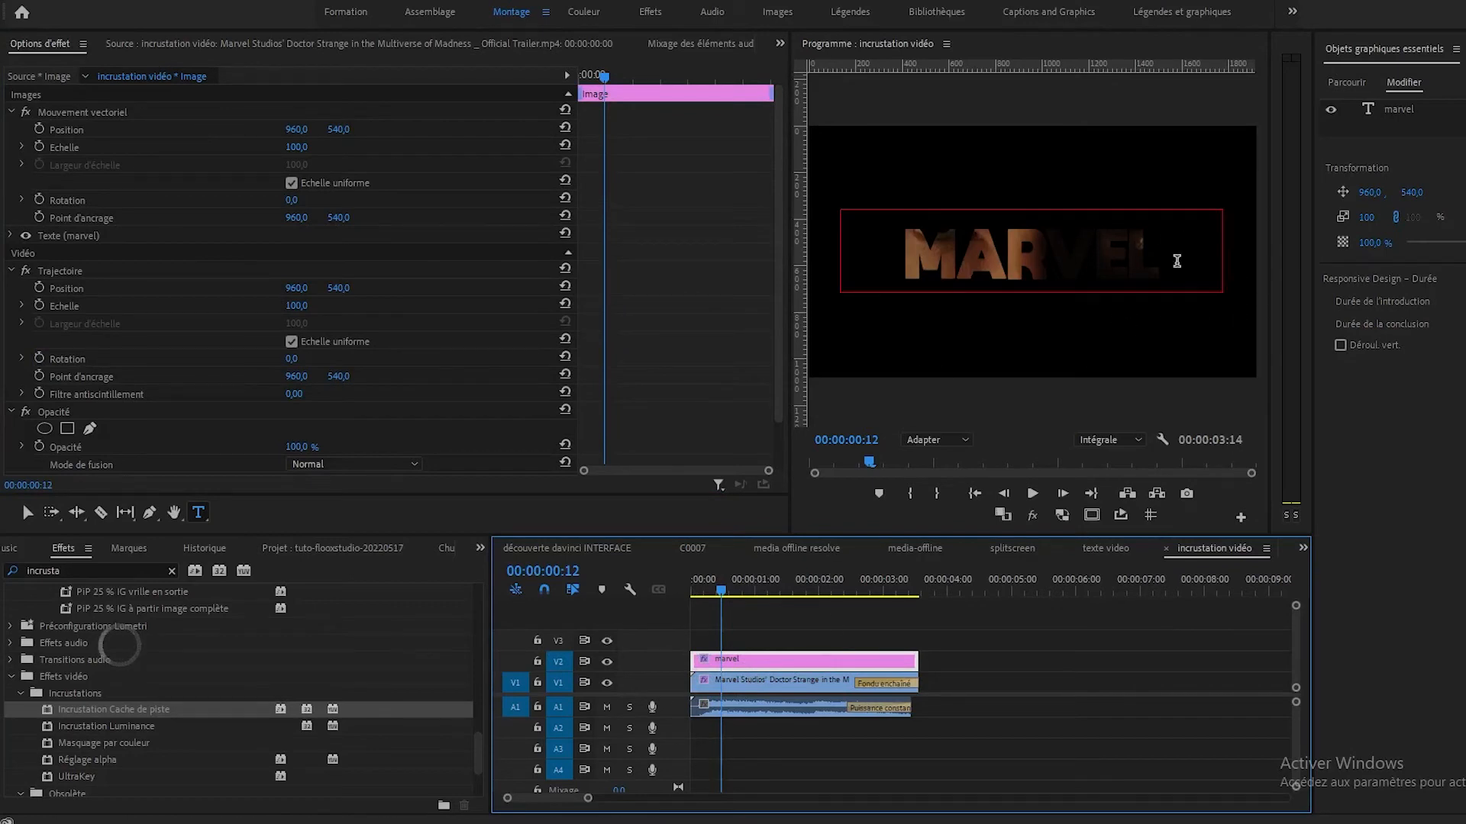
drag(721, 589, 671, 603)
key(space)
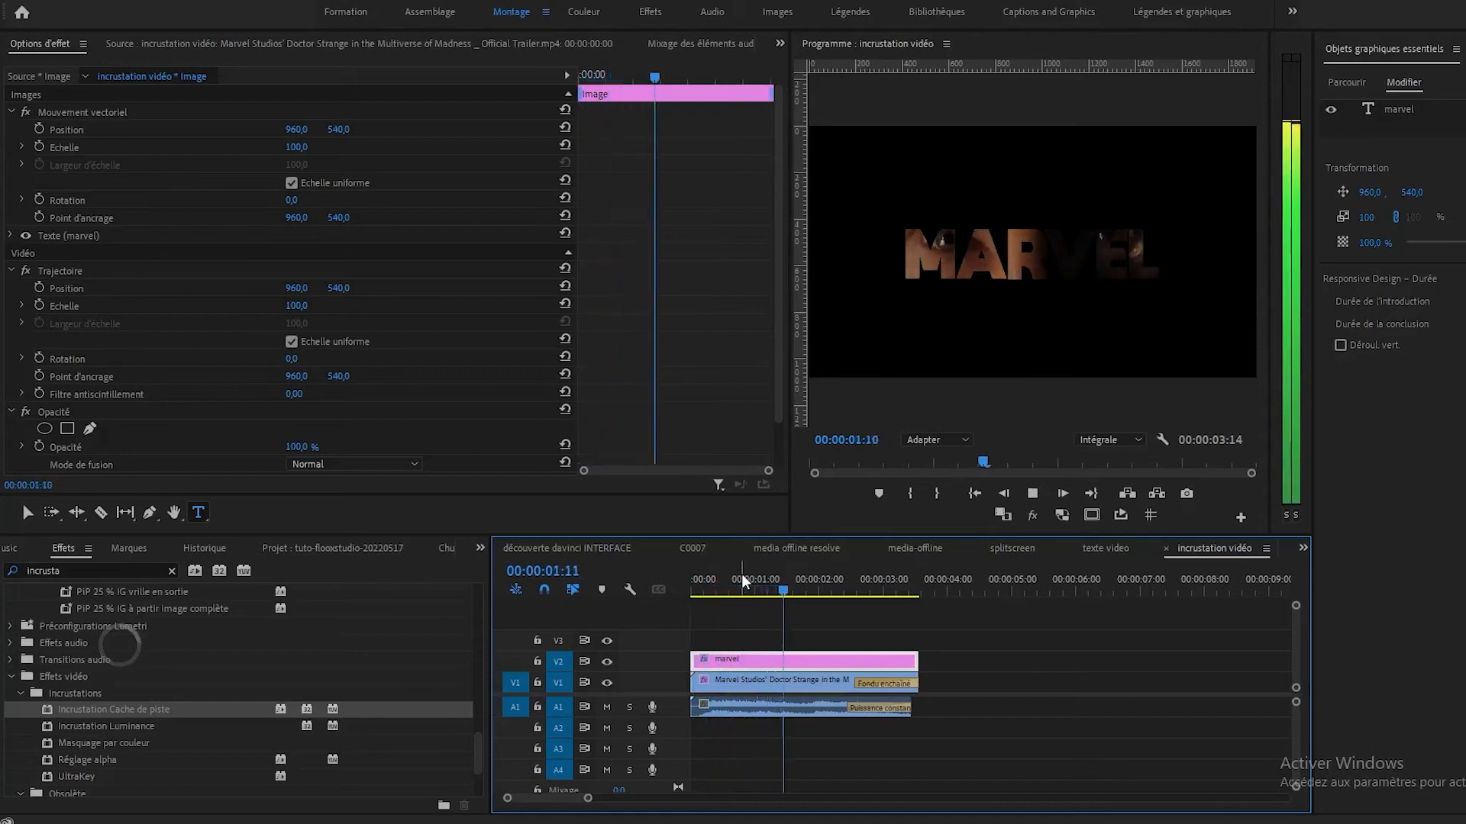
key(space)
click(693, 594)
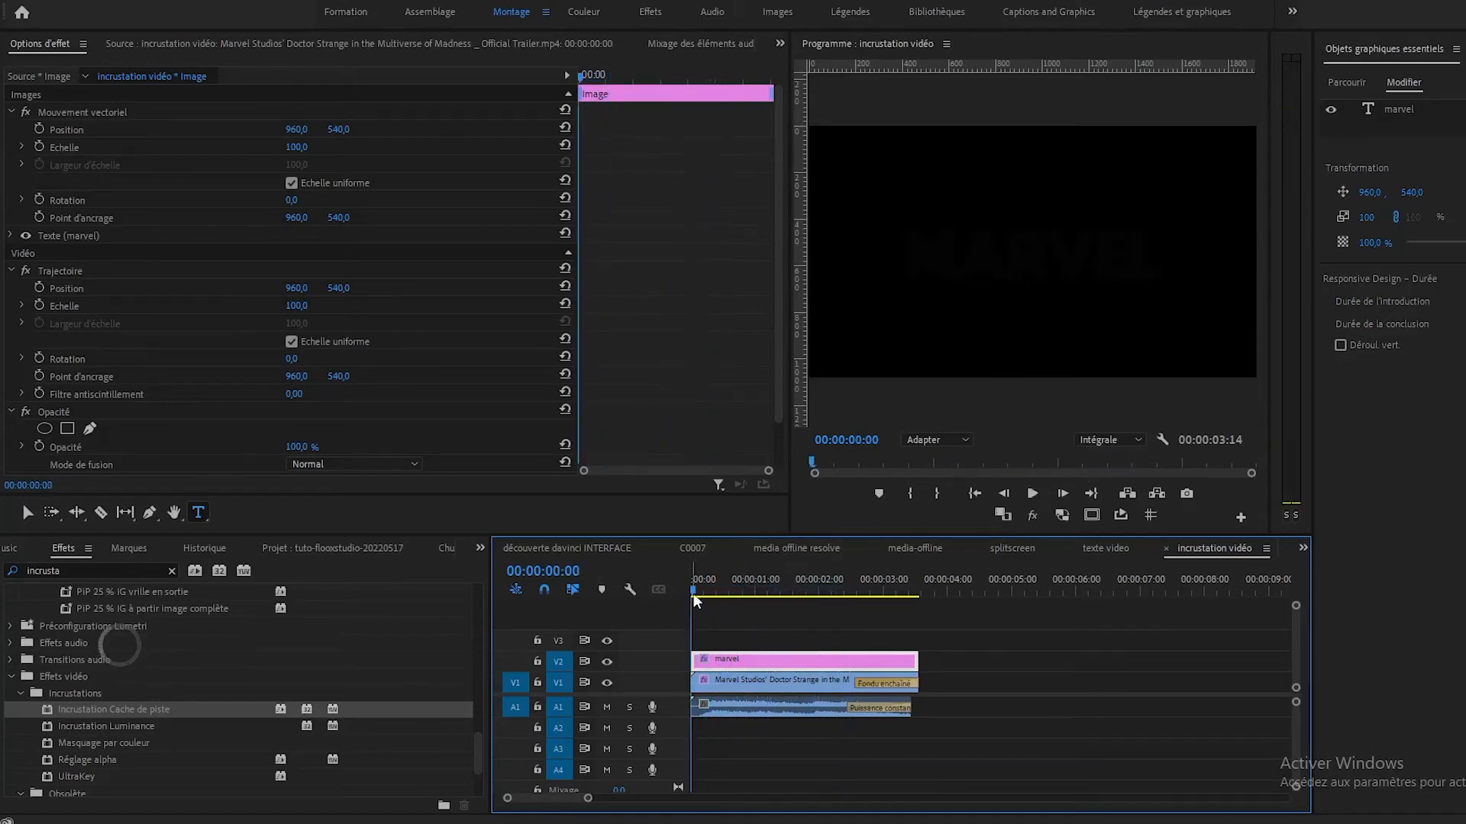
drag(691, 588, 721, 589)
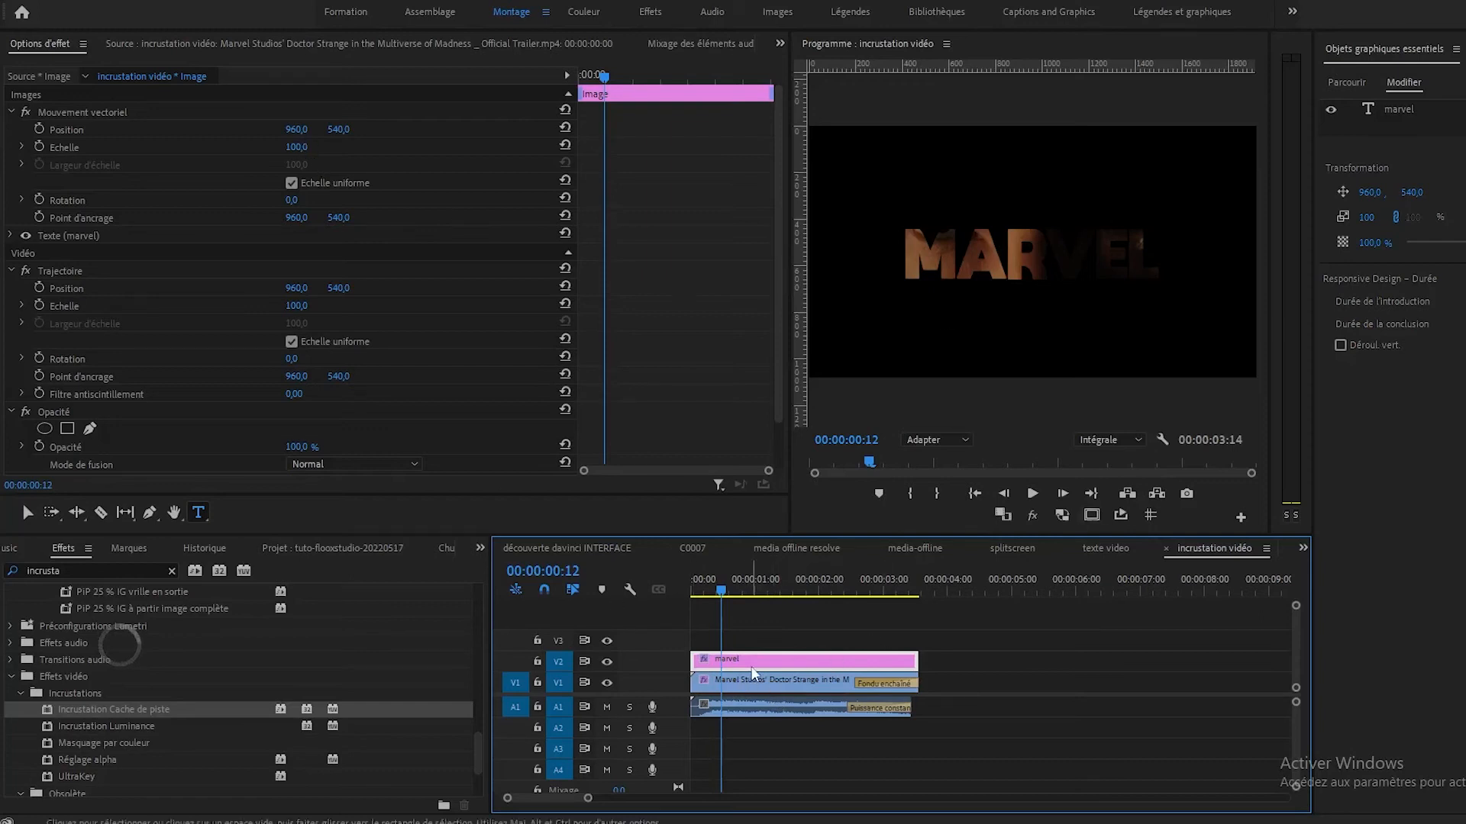
Try to enlarge the marvel title graphic by raising its vector motion scale.
click(297, 146)
text(150)
key(Return)
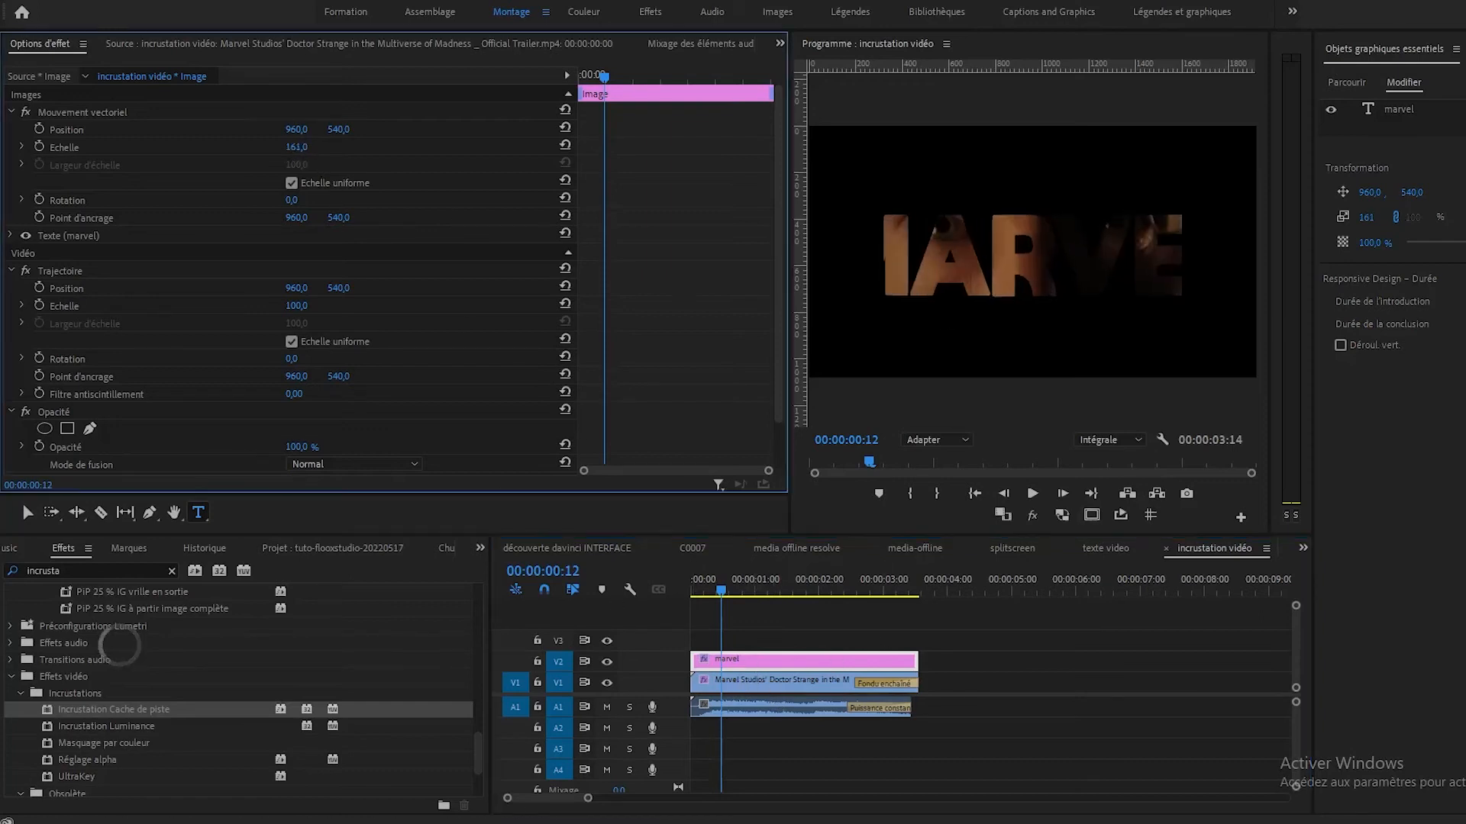
key(ctrl+z)
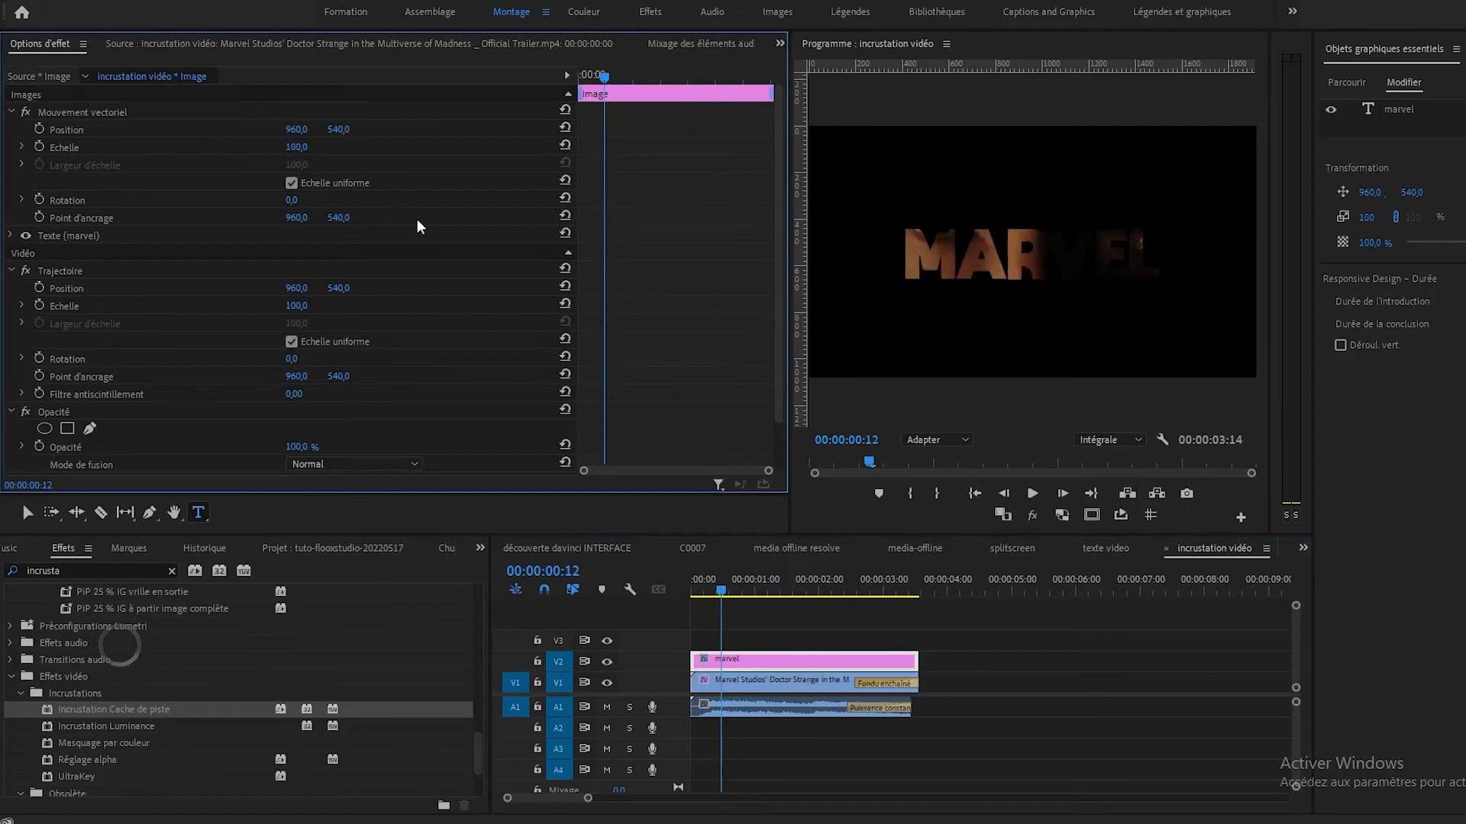
Increase the marvel text layer's font size to 413.
click(786, 666)
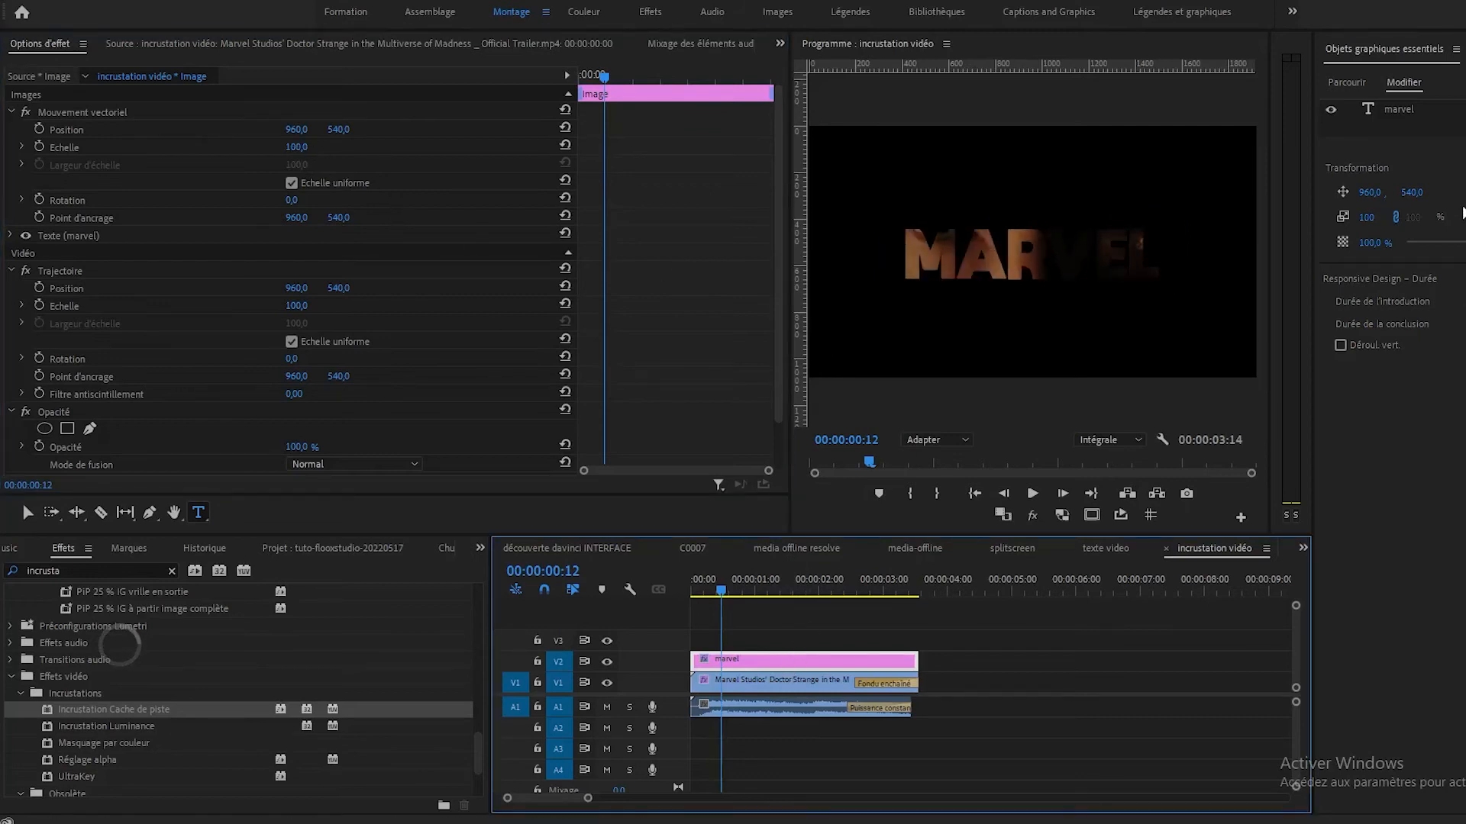
click(1395, 109)
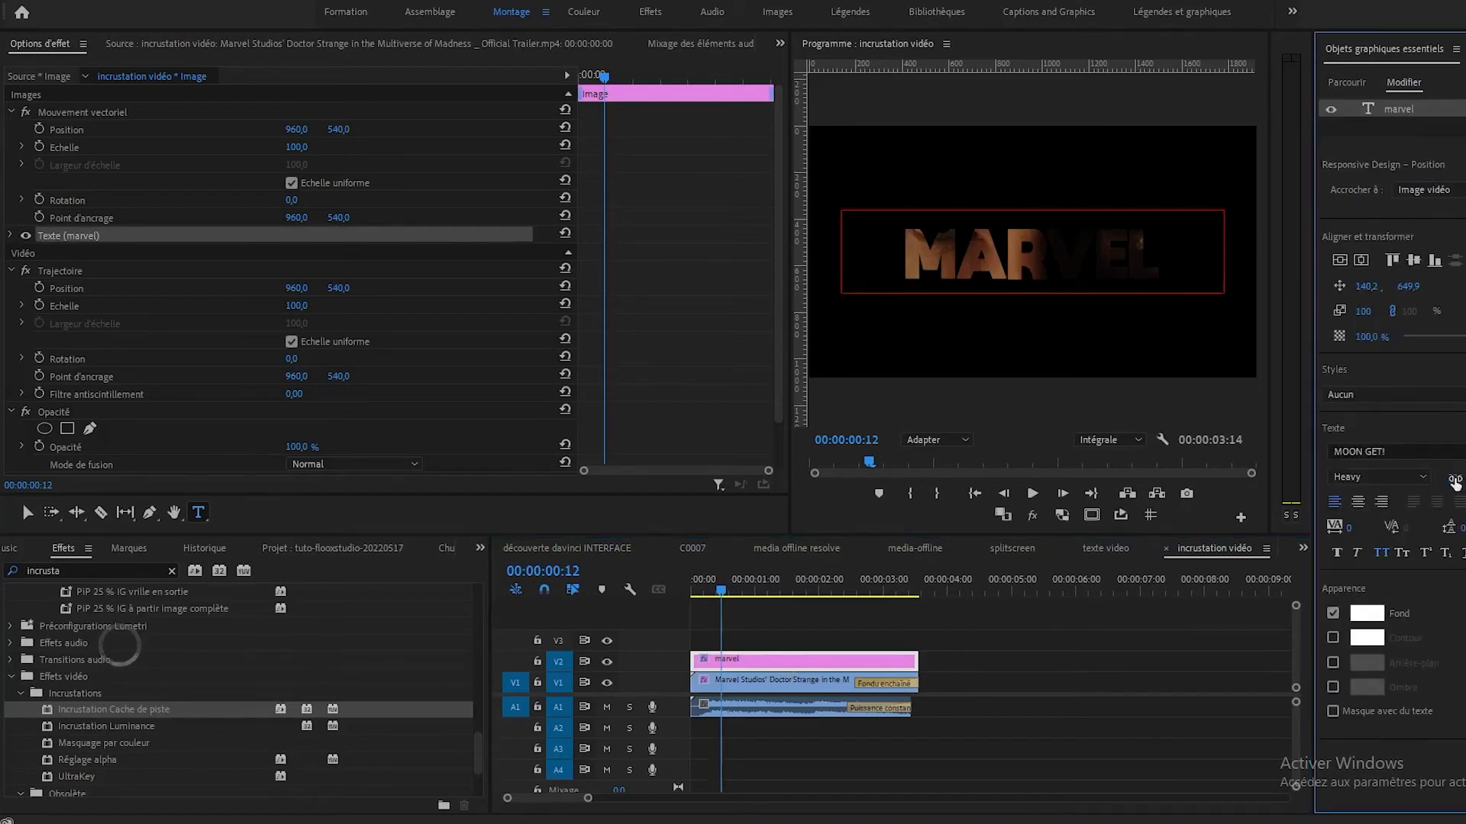
drag(1455, 477, 1464, 477)
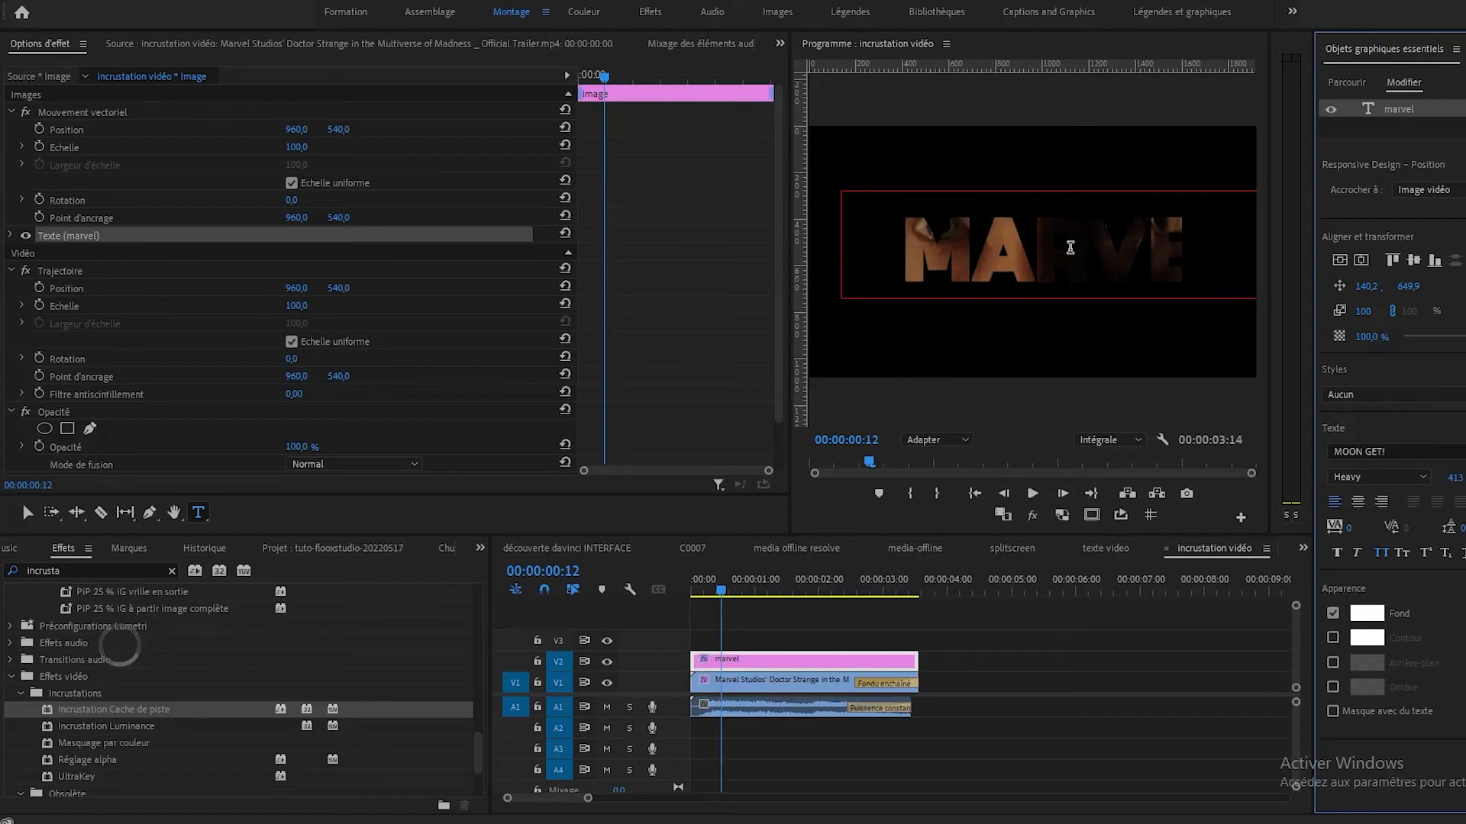
Set the trailer clip's scale to 142 so the footage fills more of the frame behind the text.
click(765, 679)
drag(308, 147, 340, 148)
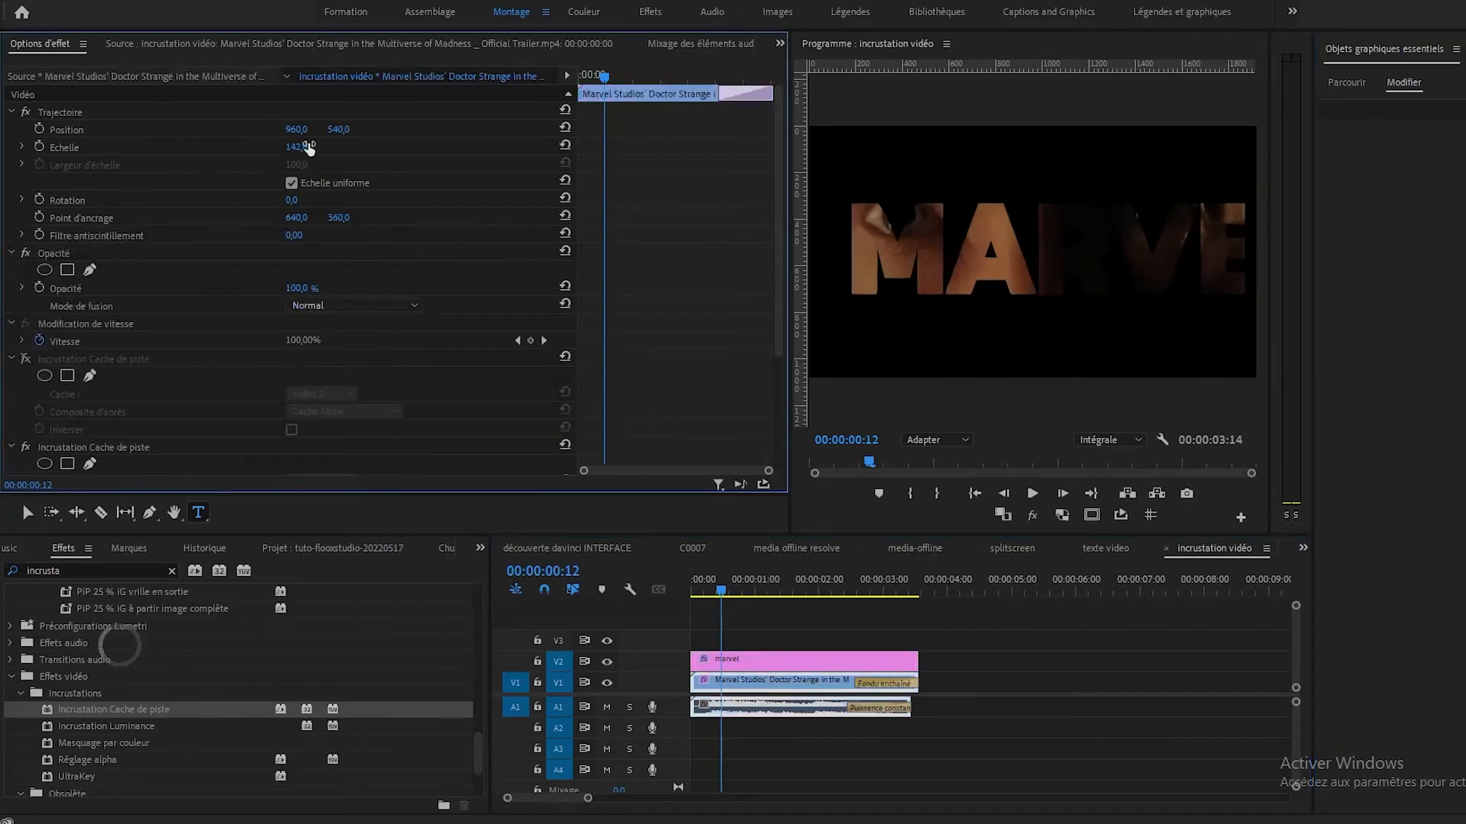
click(1333, 81)
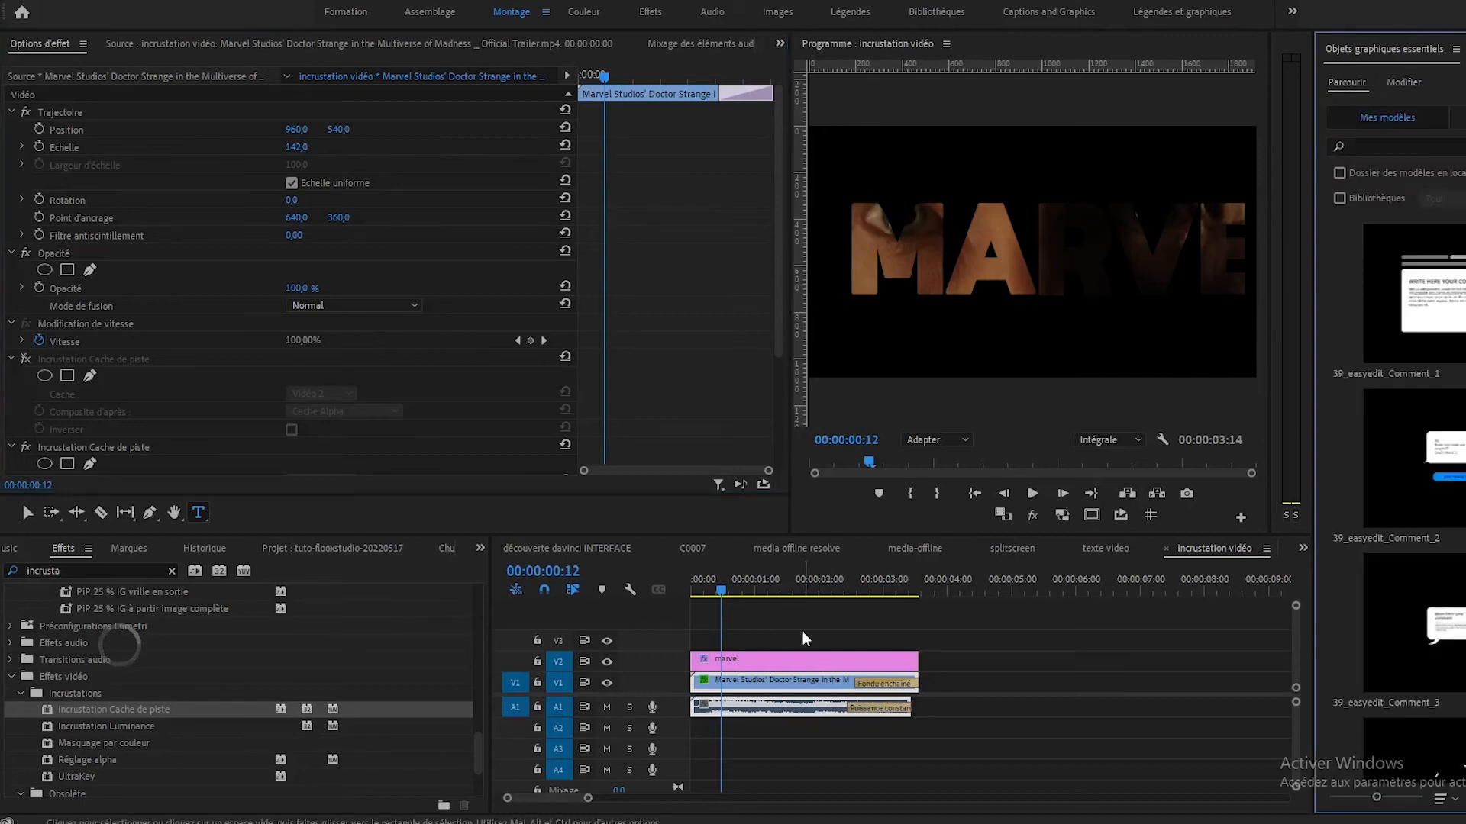
Set the marvel text layer's font size to 370 and centre it vertically and horizontally in the frame.
click(795, 658)
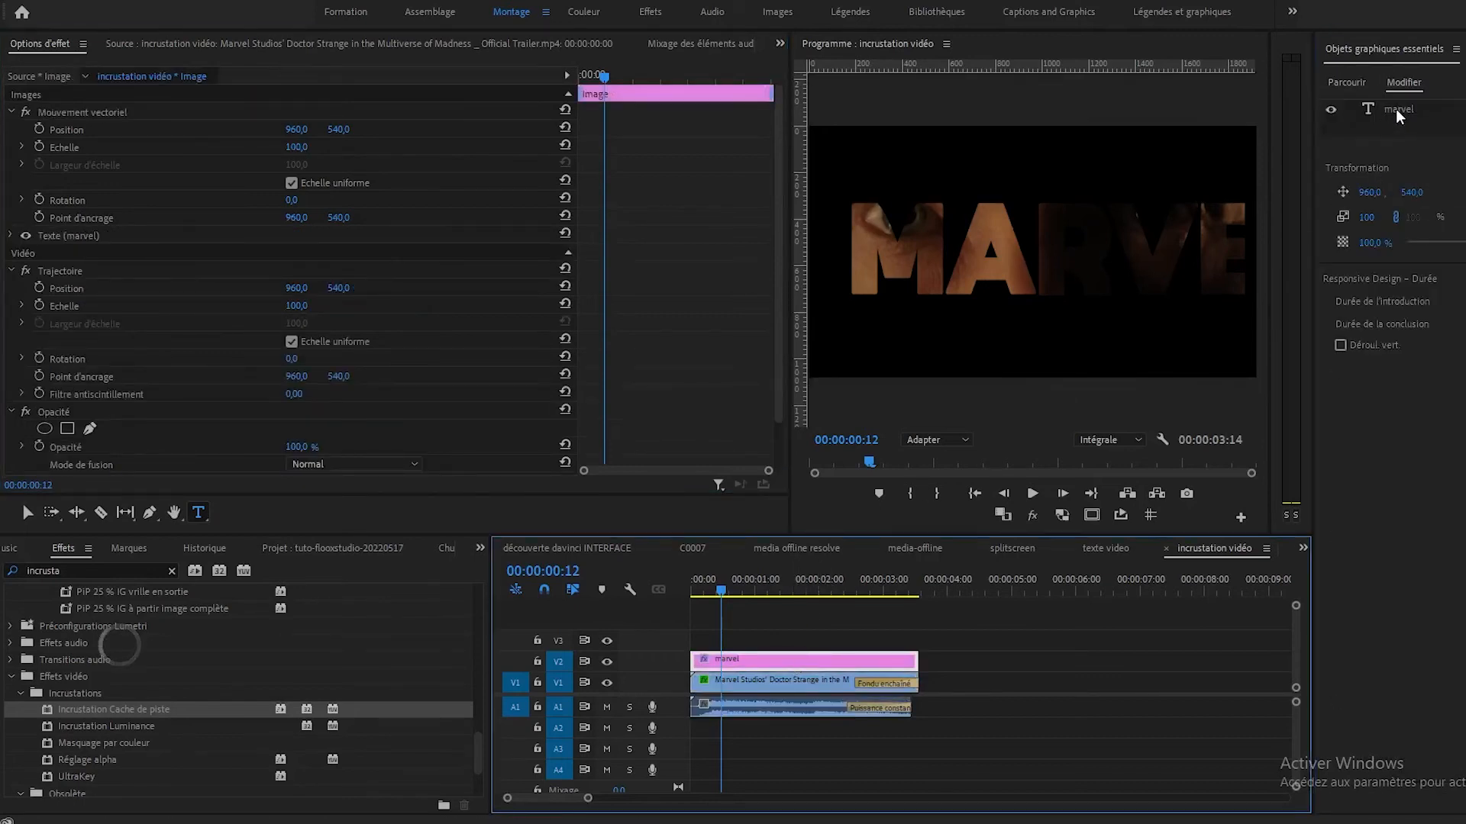
click(1396, 108)
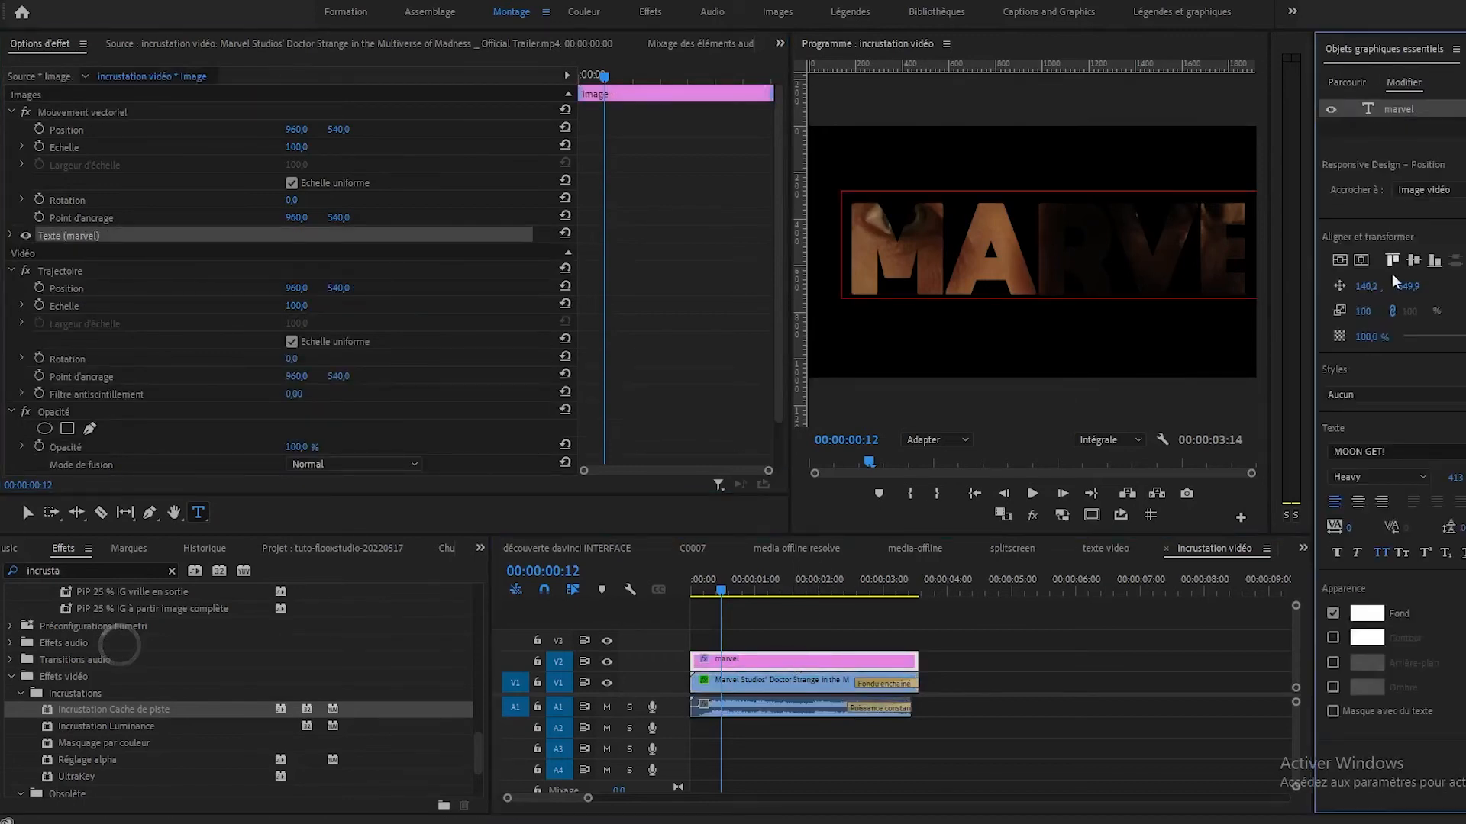
click(1338, 259)
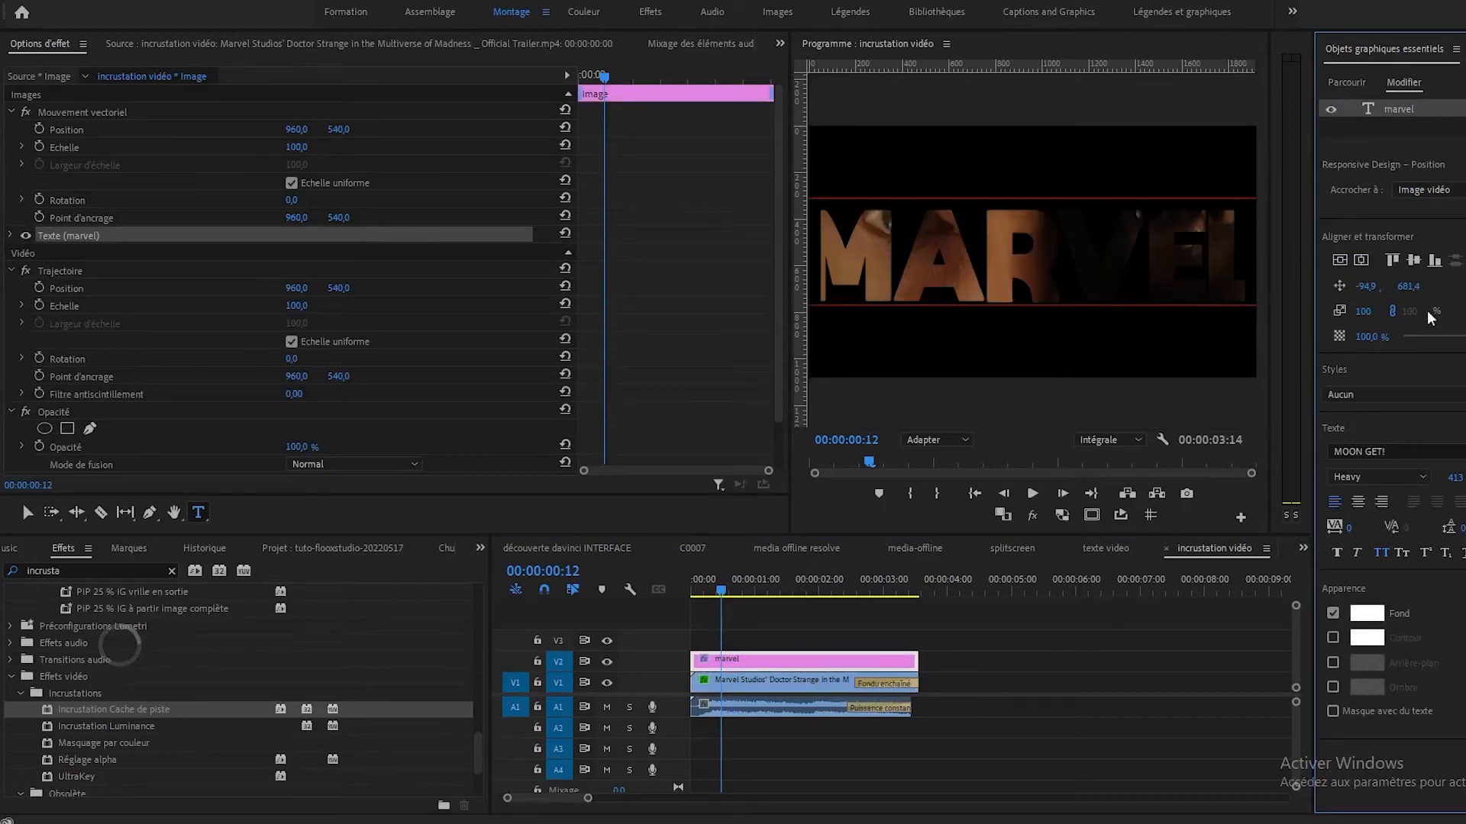
drag(1455, 477, 1422, 477)
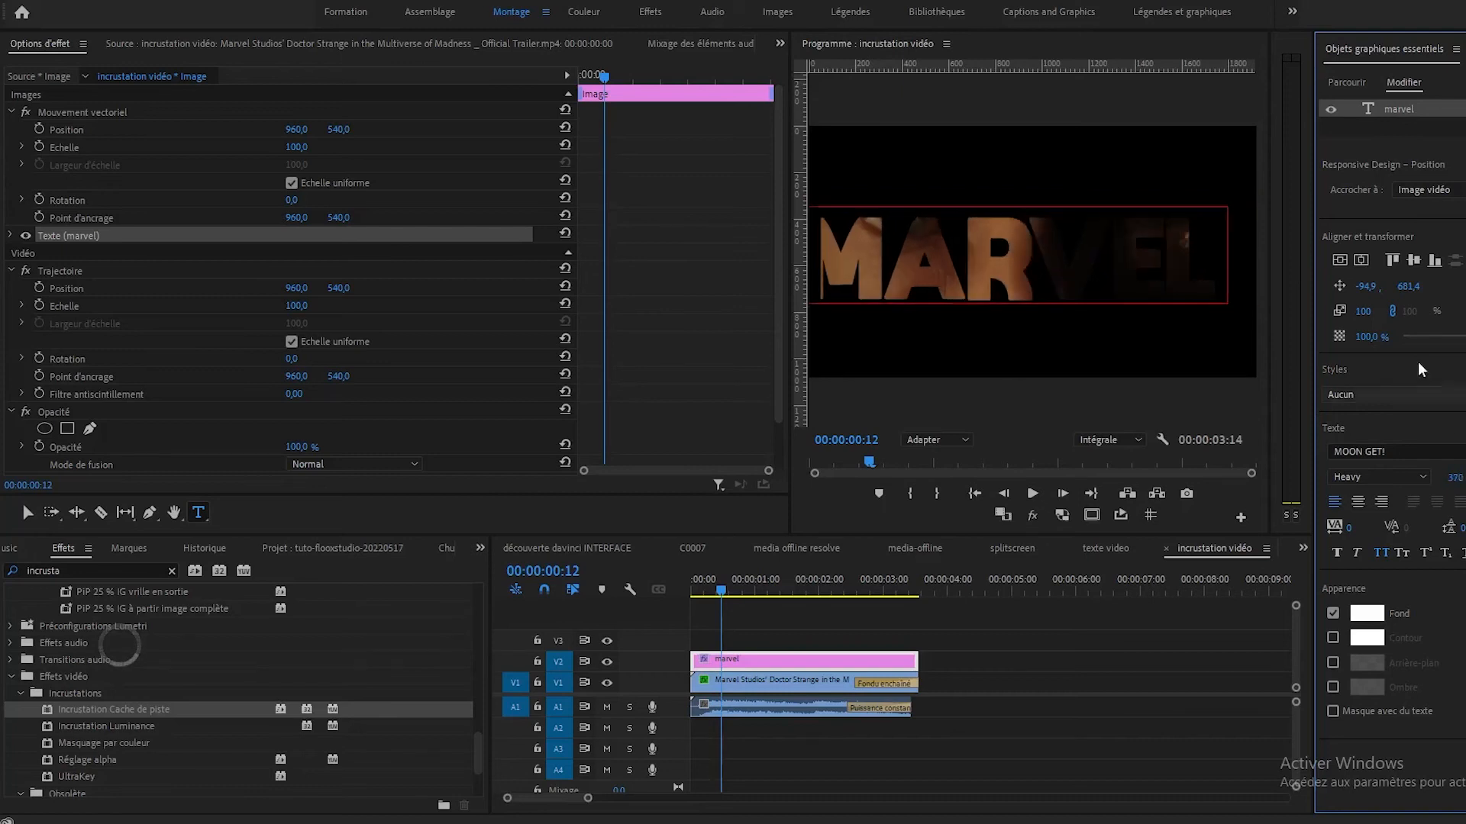
click(1340, 260)
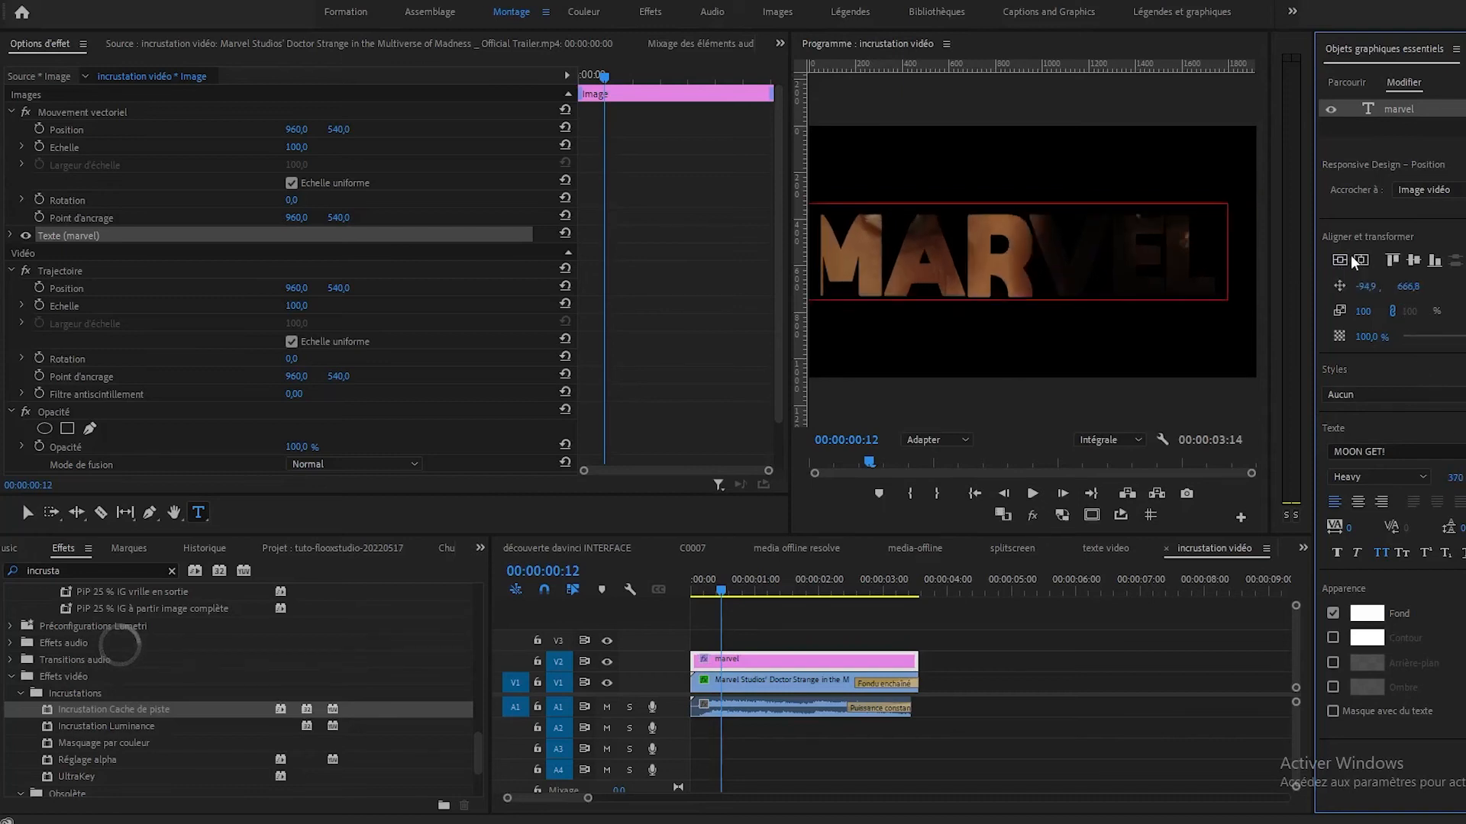
click(1363, 260)
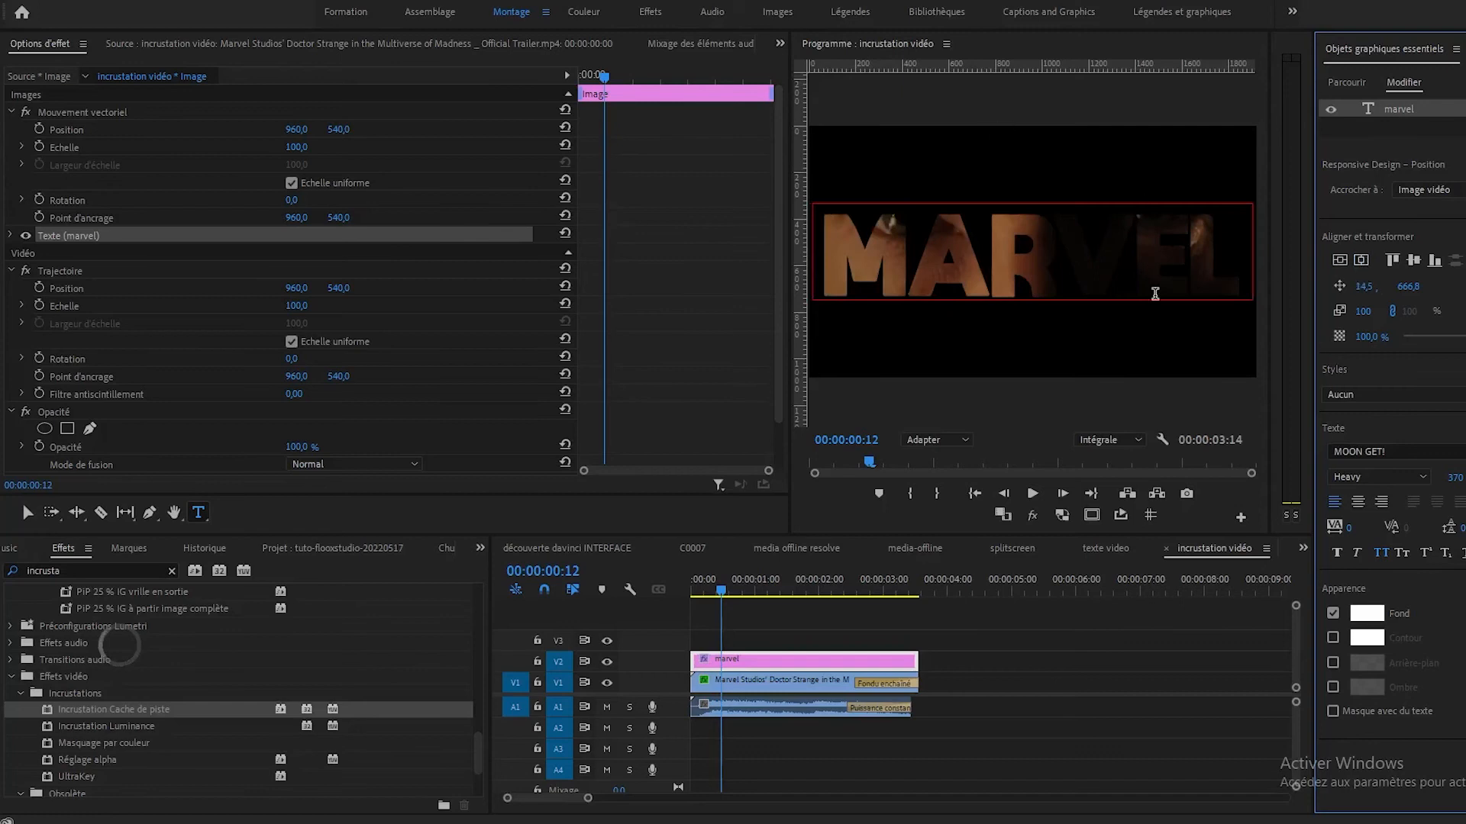
Display the safe margins over the program image and add a vertical guide at the frame's horizontal centre.
click(1092, 516)
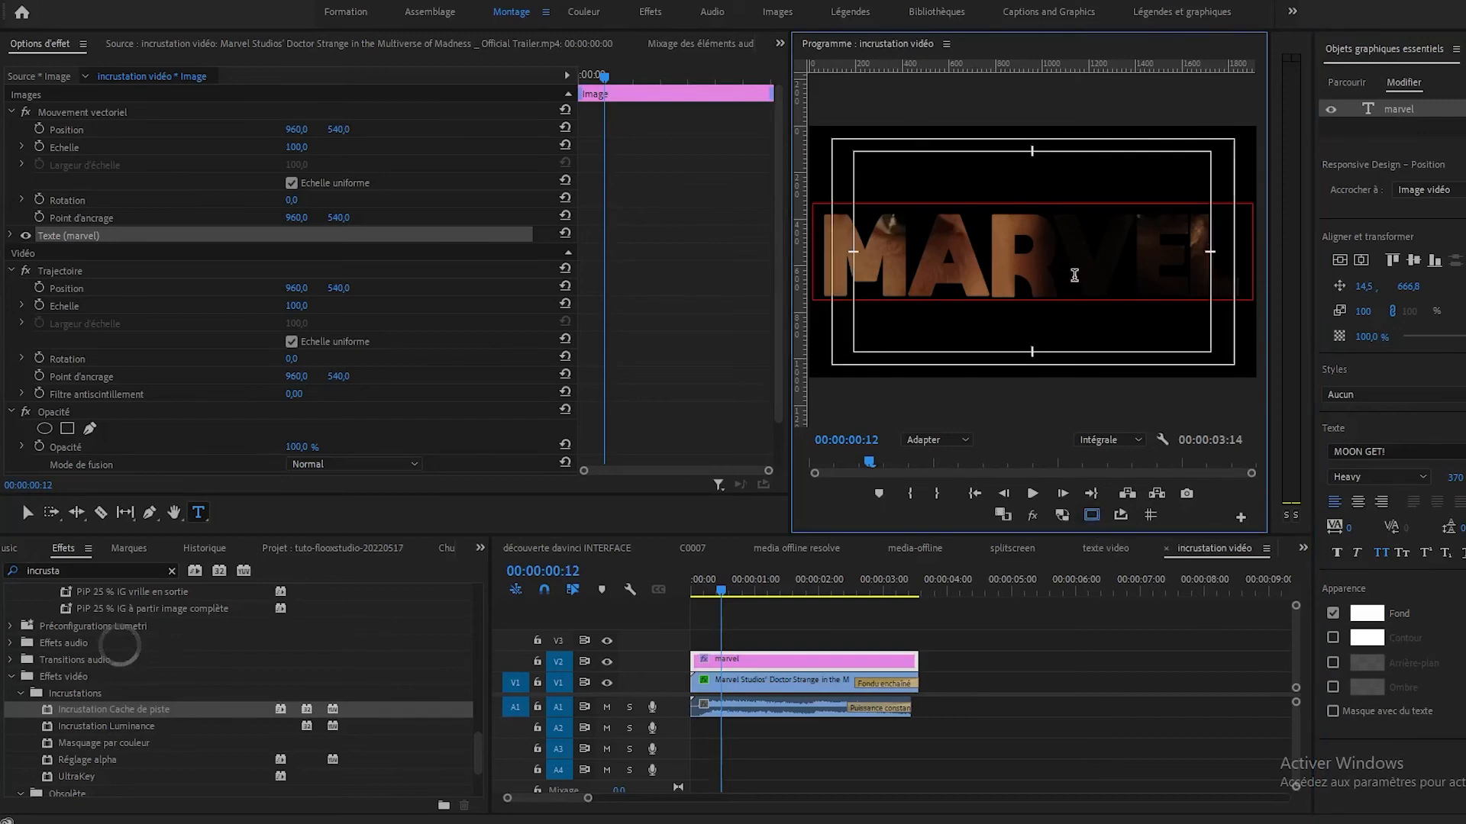
click(799, 255)
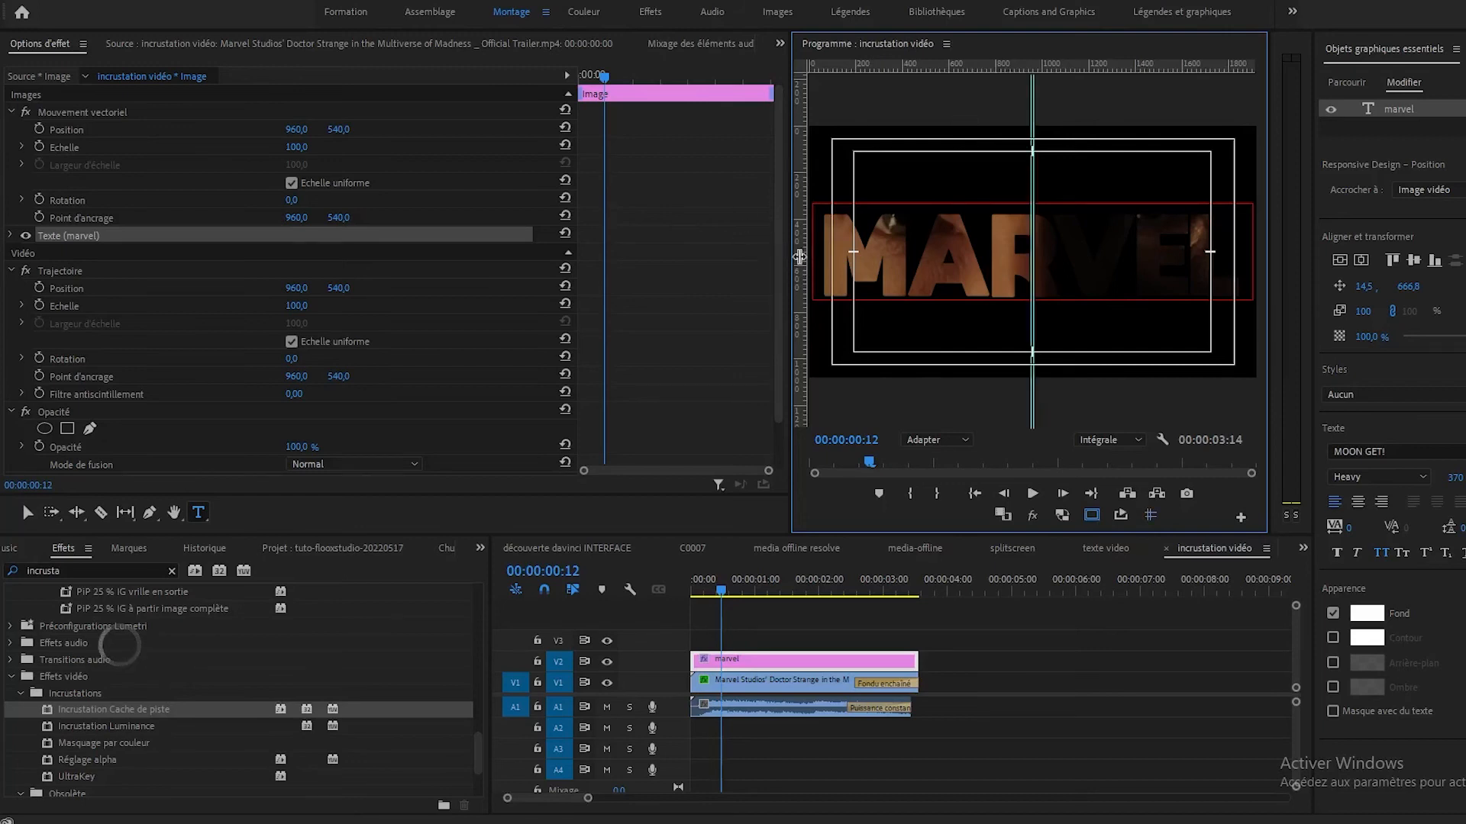
Add another vertical guide at the frame's horizontal centre and a horizontal guide at its vertical centre.
drag(798, 266, 1034, 275)
drag(1114, 67, 1126, 251)
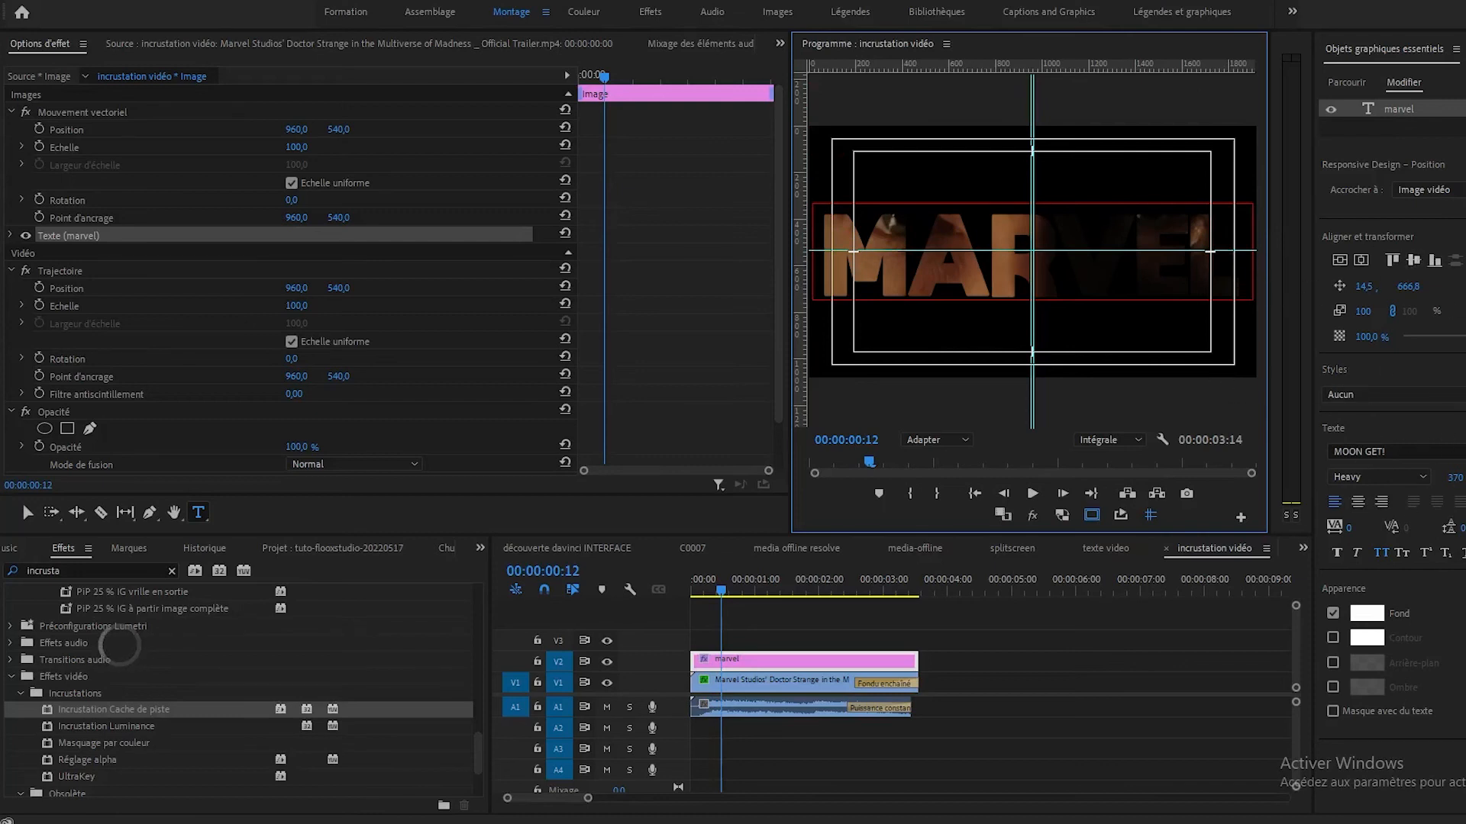
Set the marvel text layer's font size to 333 and centre it horizontally and vertically in the frame.
drag(1455, 477, 1428, 477)
click(1348, 258)
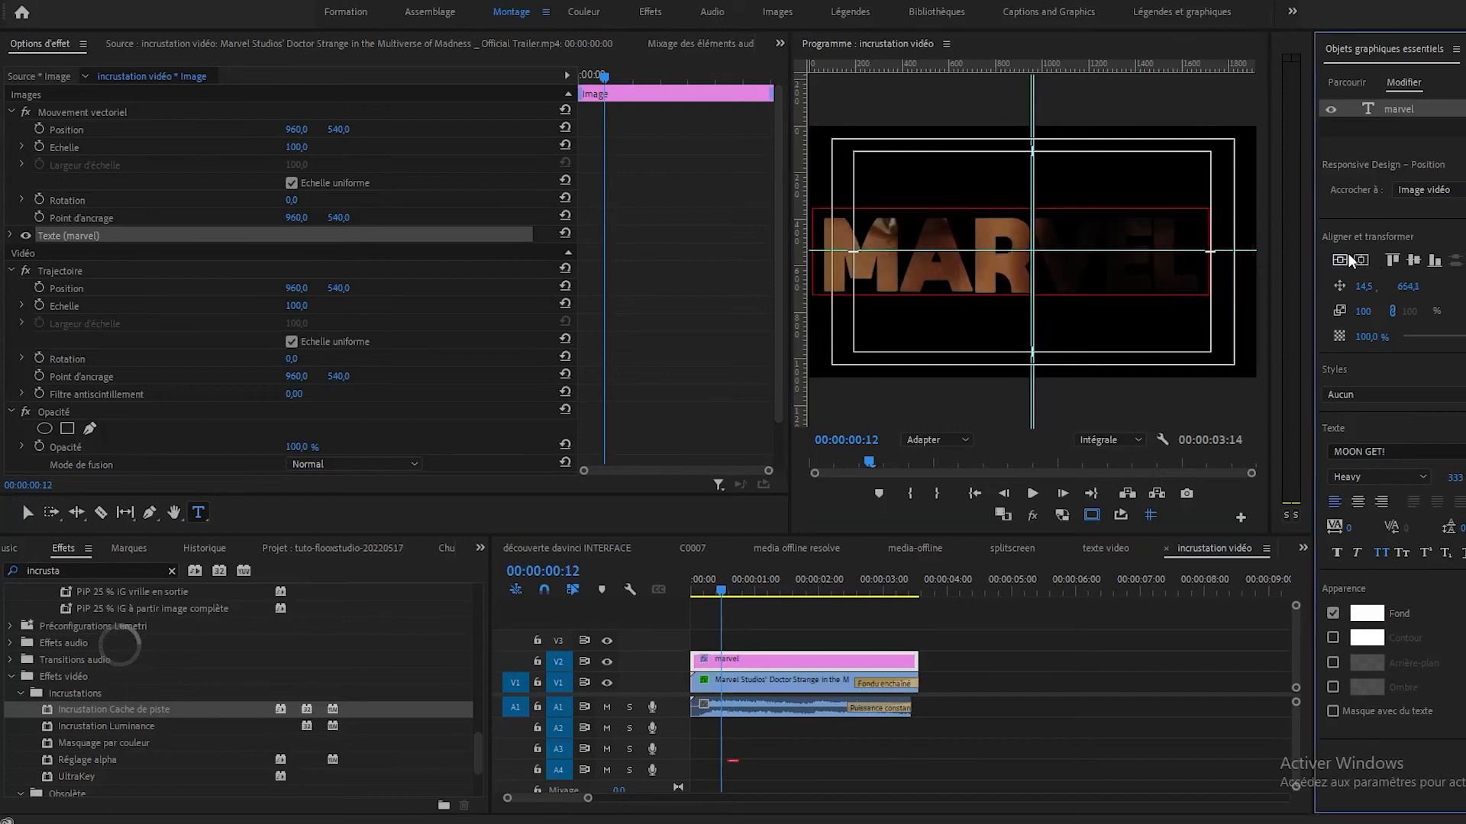
click(1365, 255)
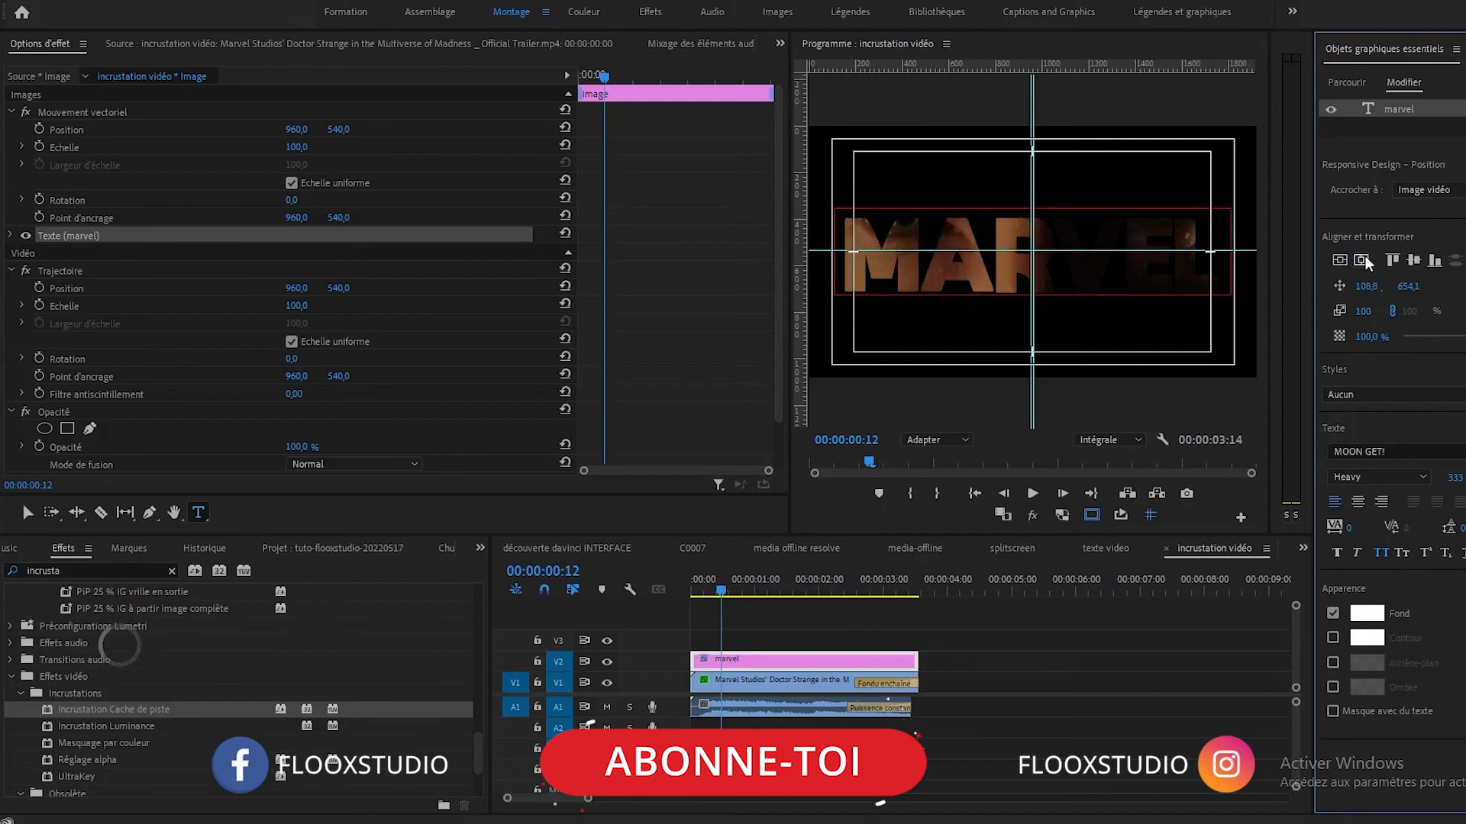
Hide the safe margins and guides over the program image, and play the sequence from its start.
click(1091, 518)
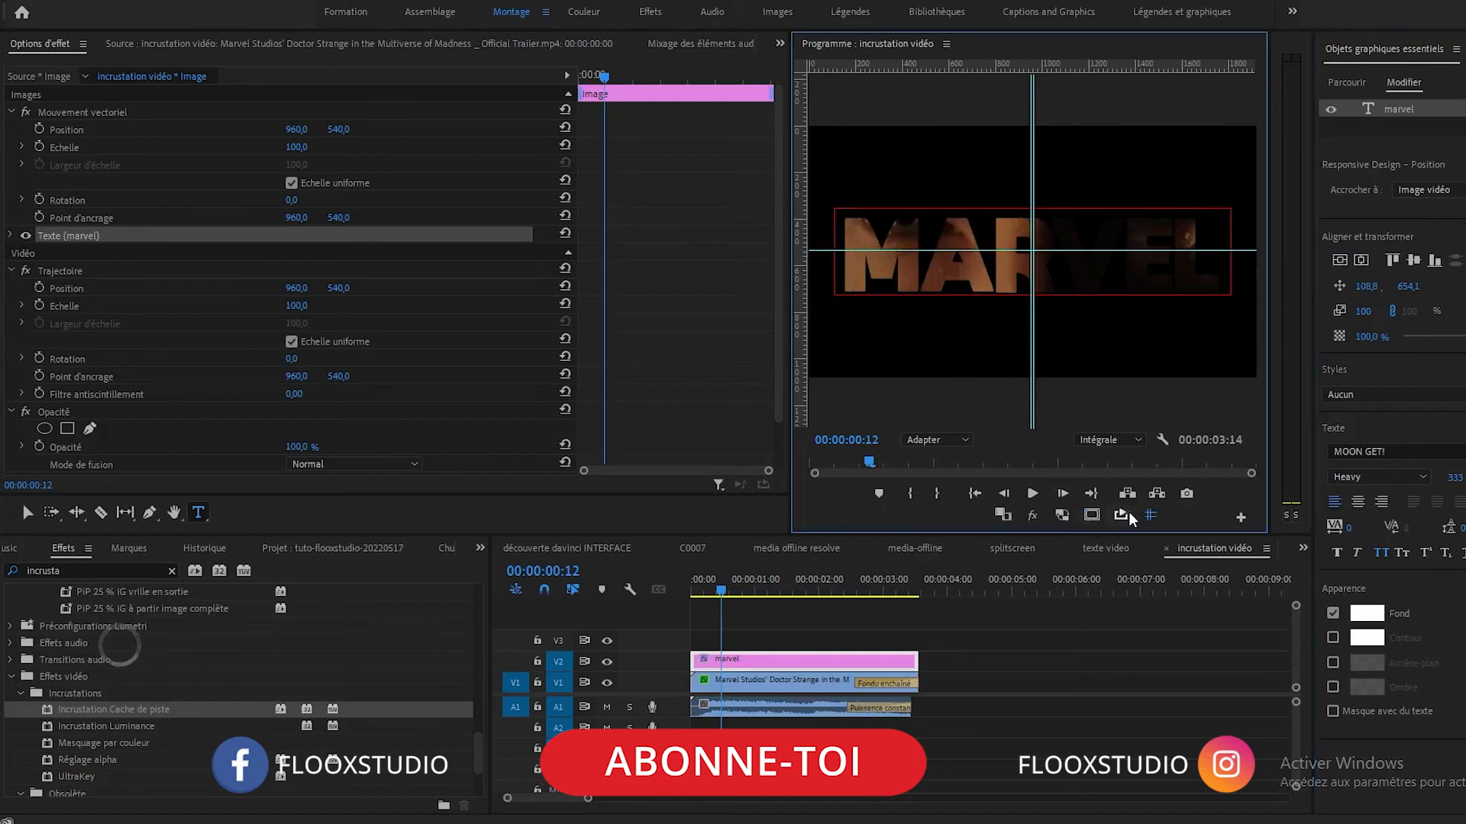
click(1152, 515)
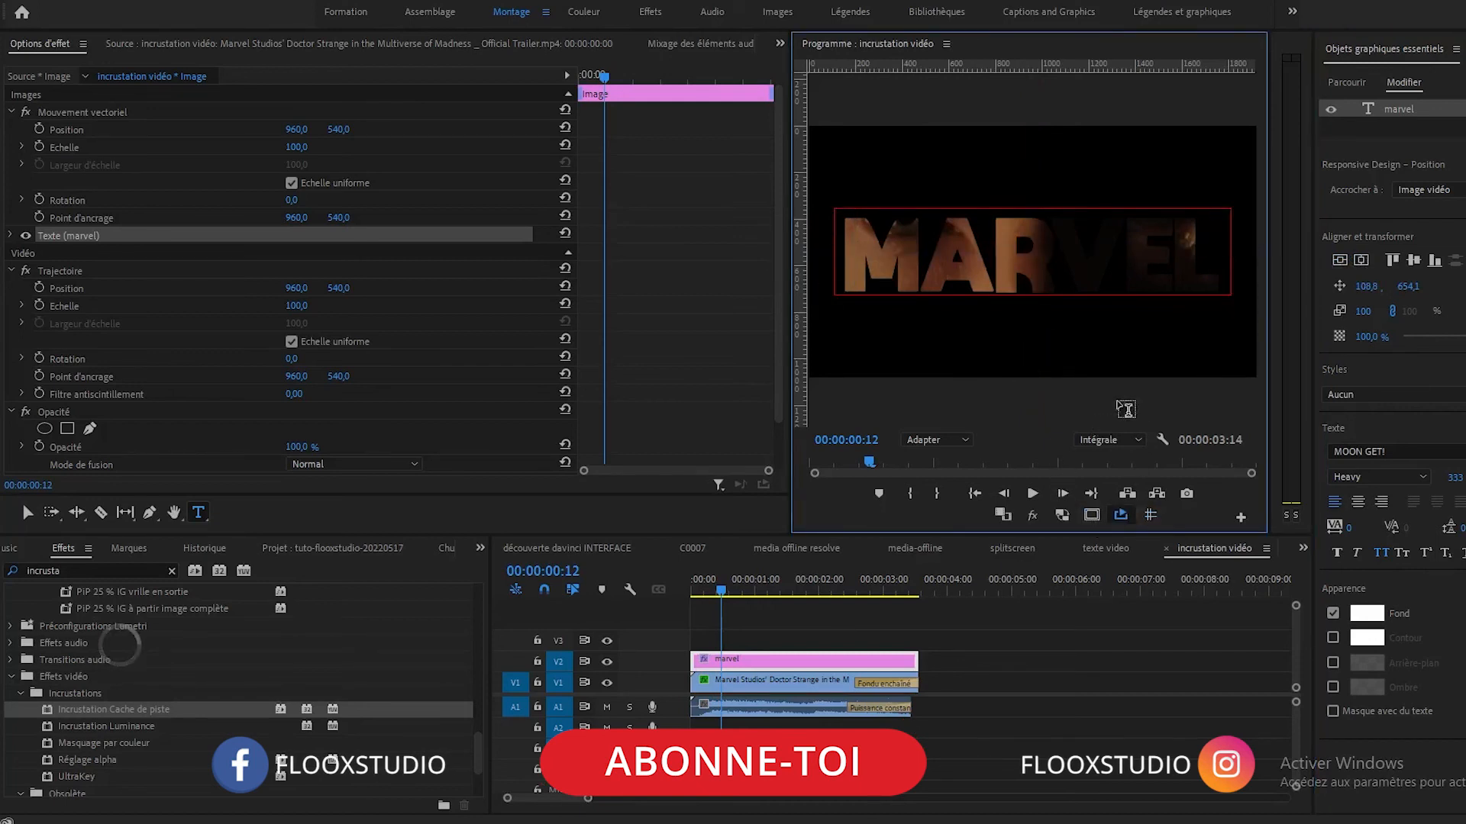
drag(717, 590, 612, 582)
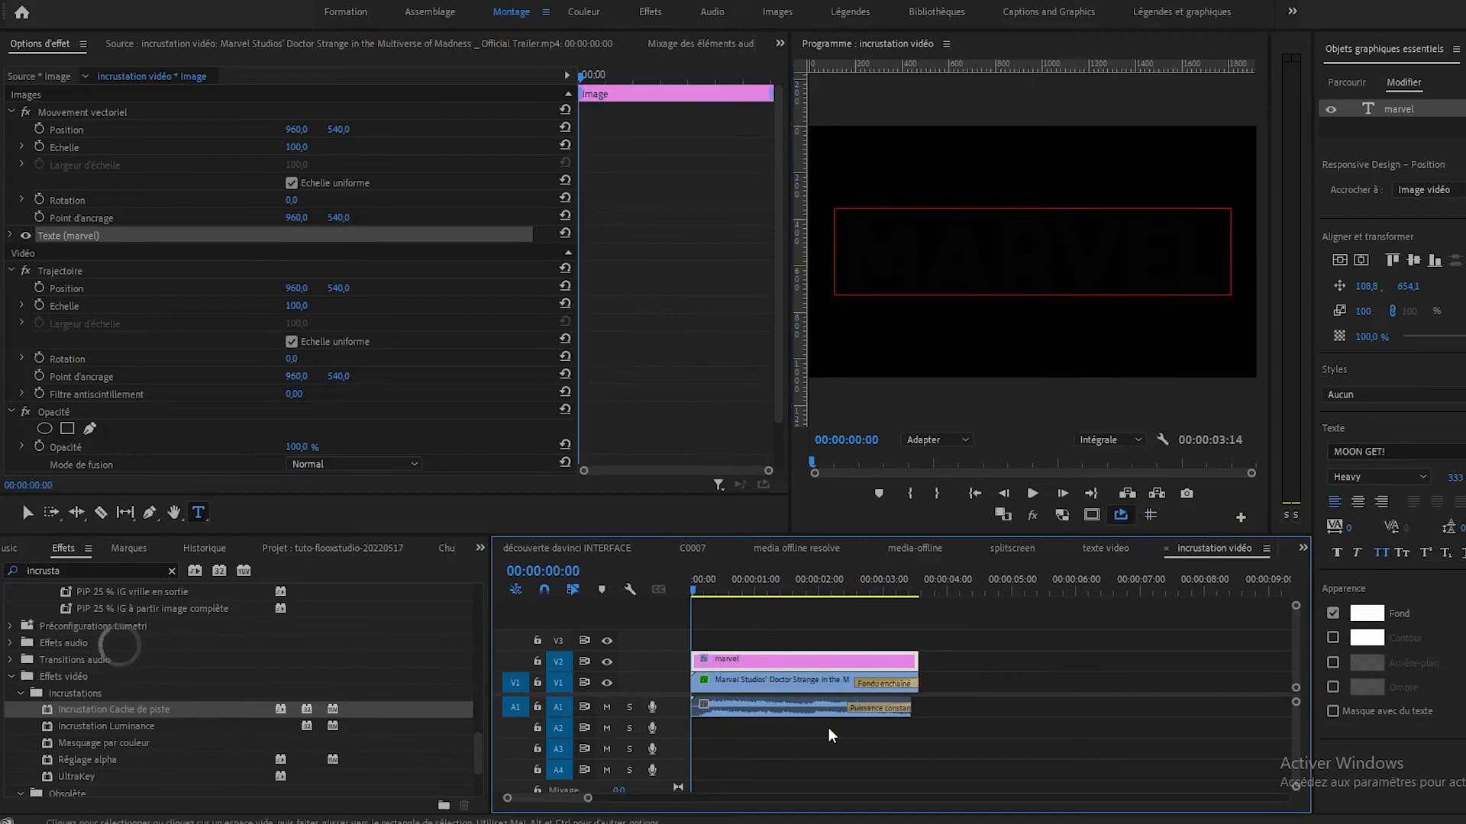
key(space)
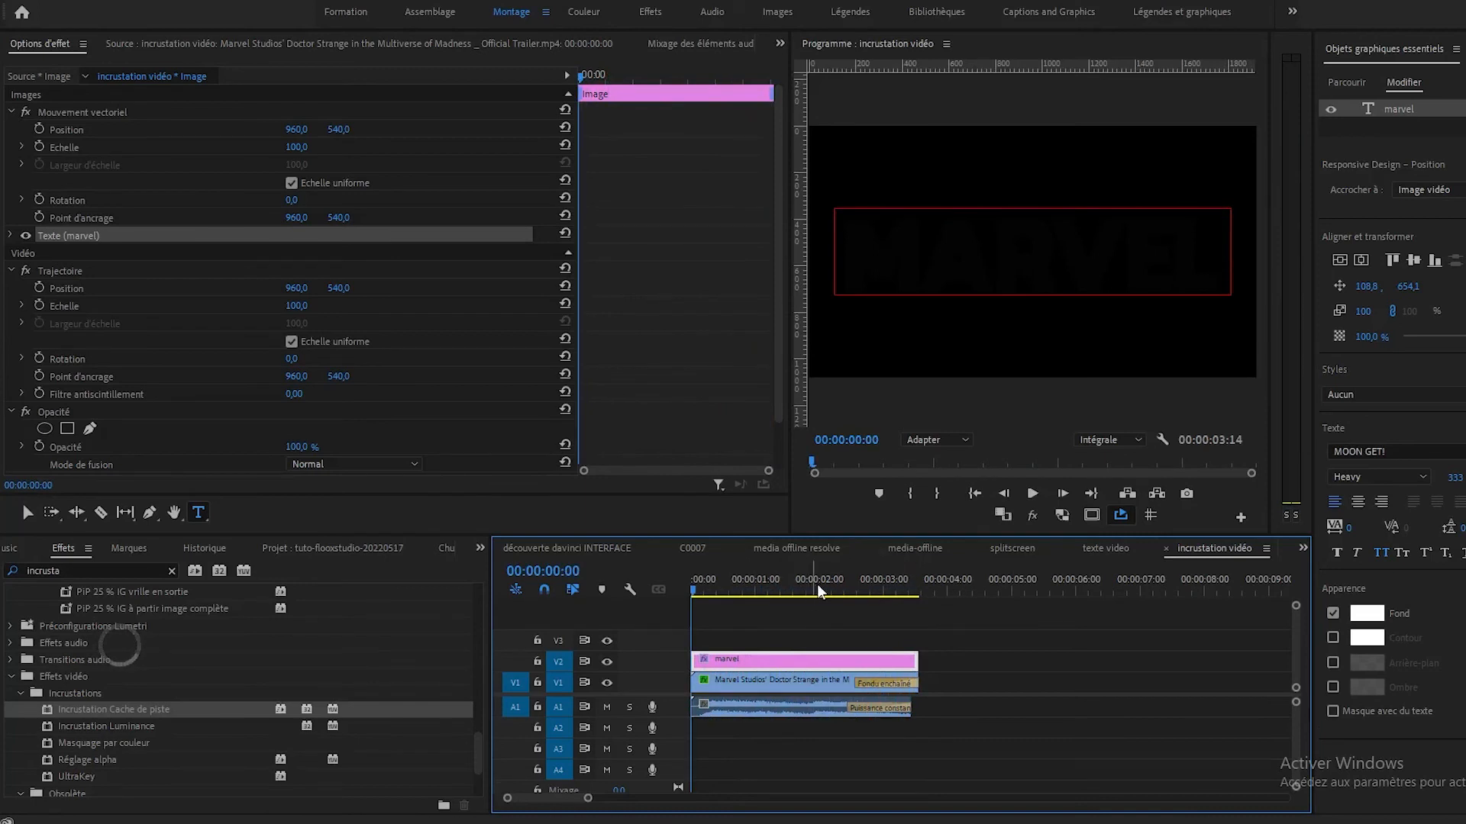
At 00:00:00:13, compare the effect settings of the trailer clip on V1 with those of the marvel text clip on V2.
click(723, 588)
click(769, 686)
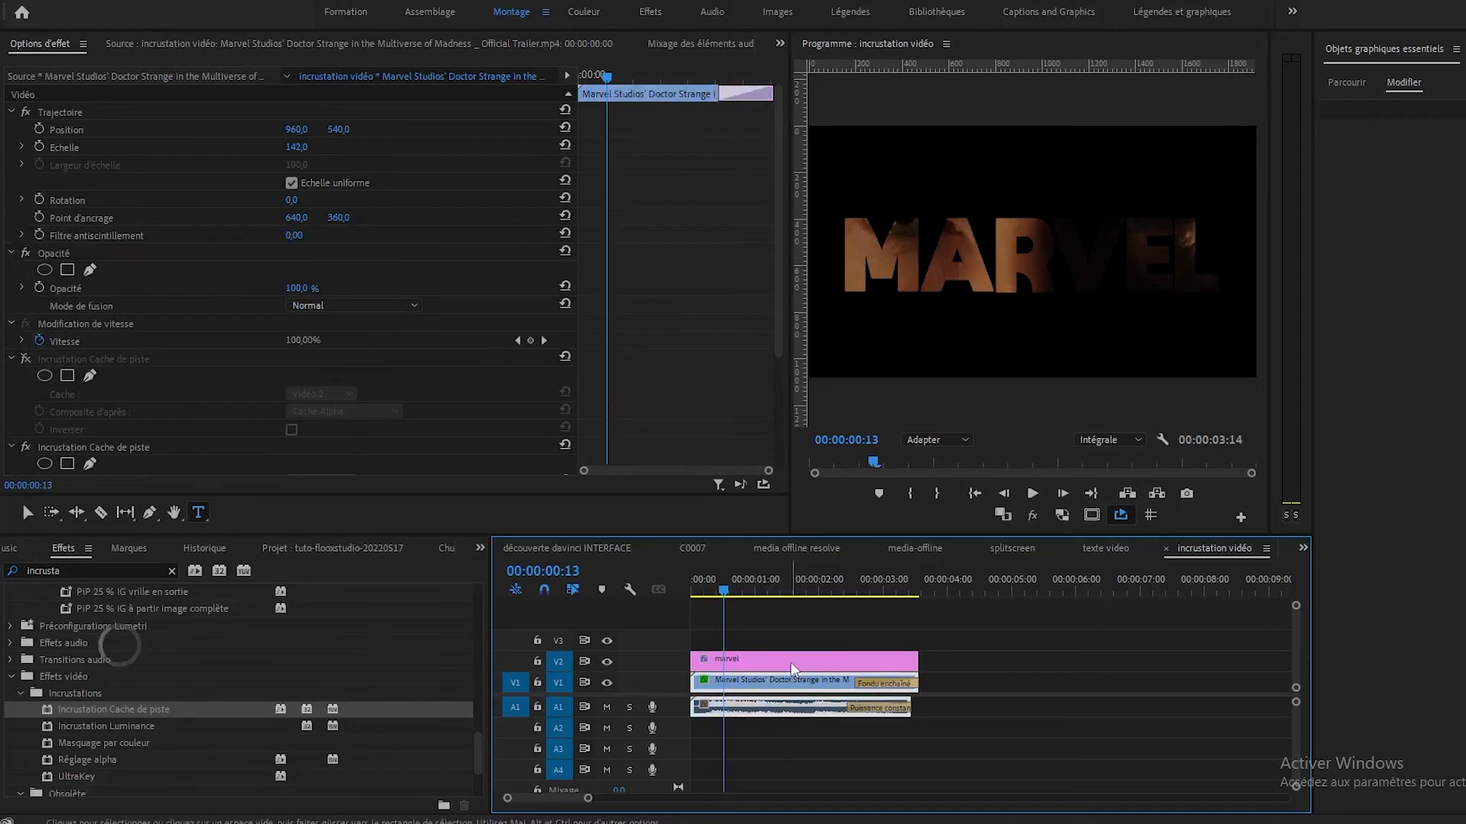
click(753, 659)
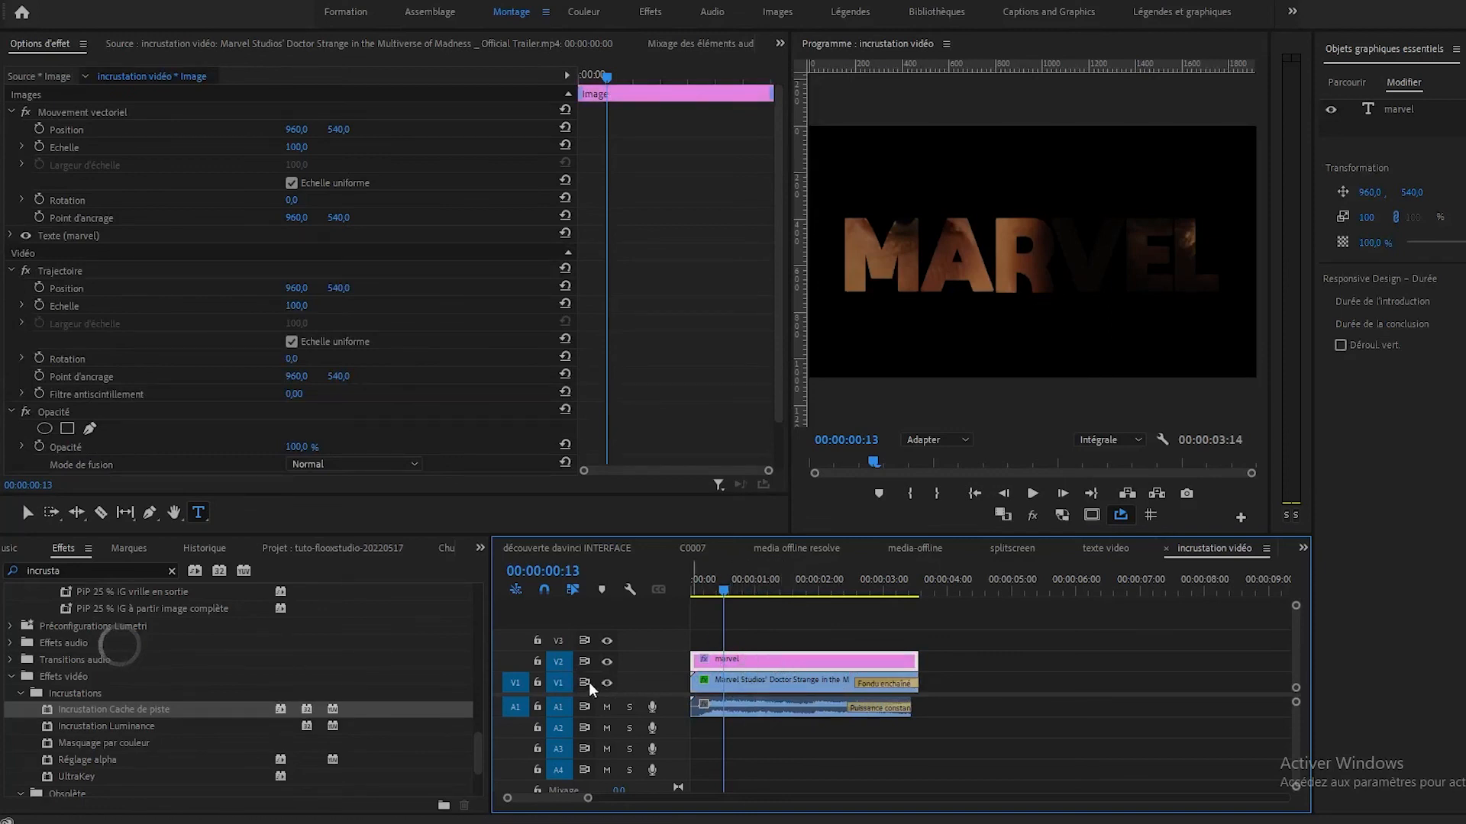
click(757, 684)
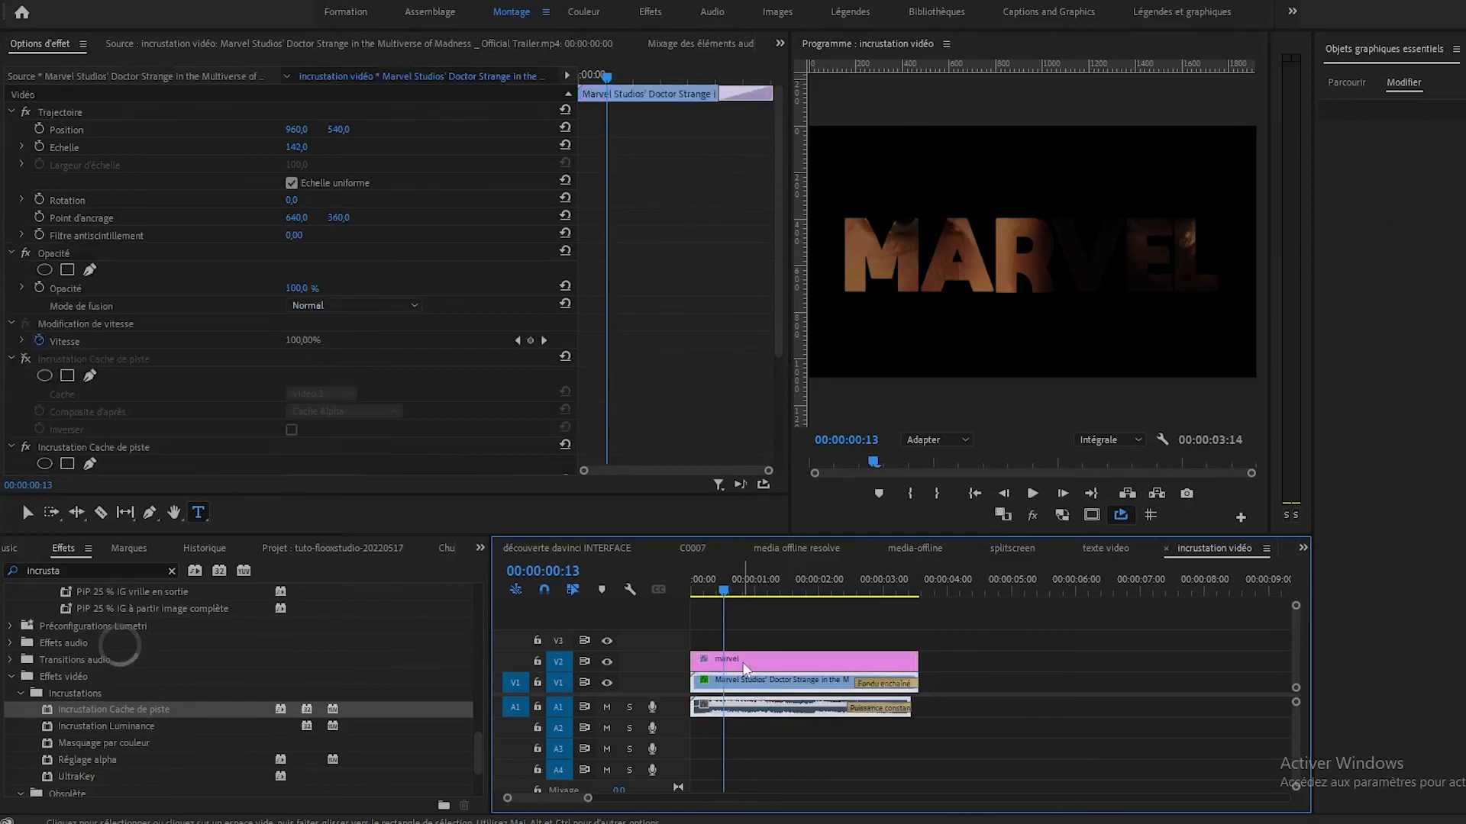
click(716, 672)
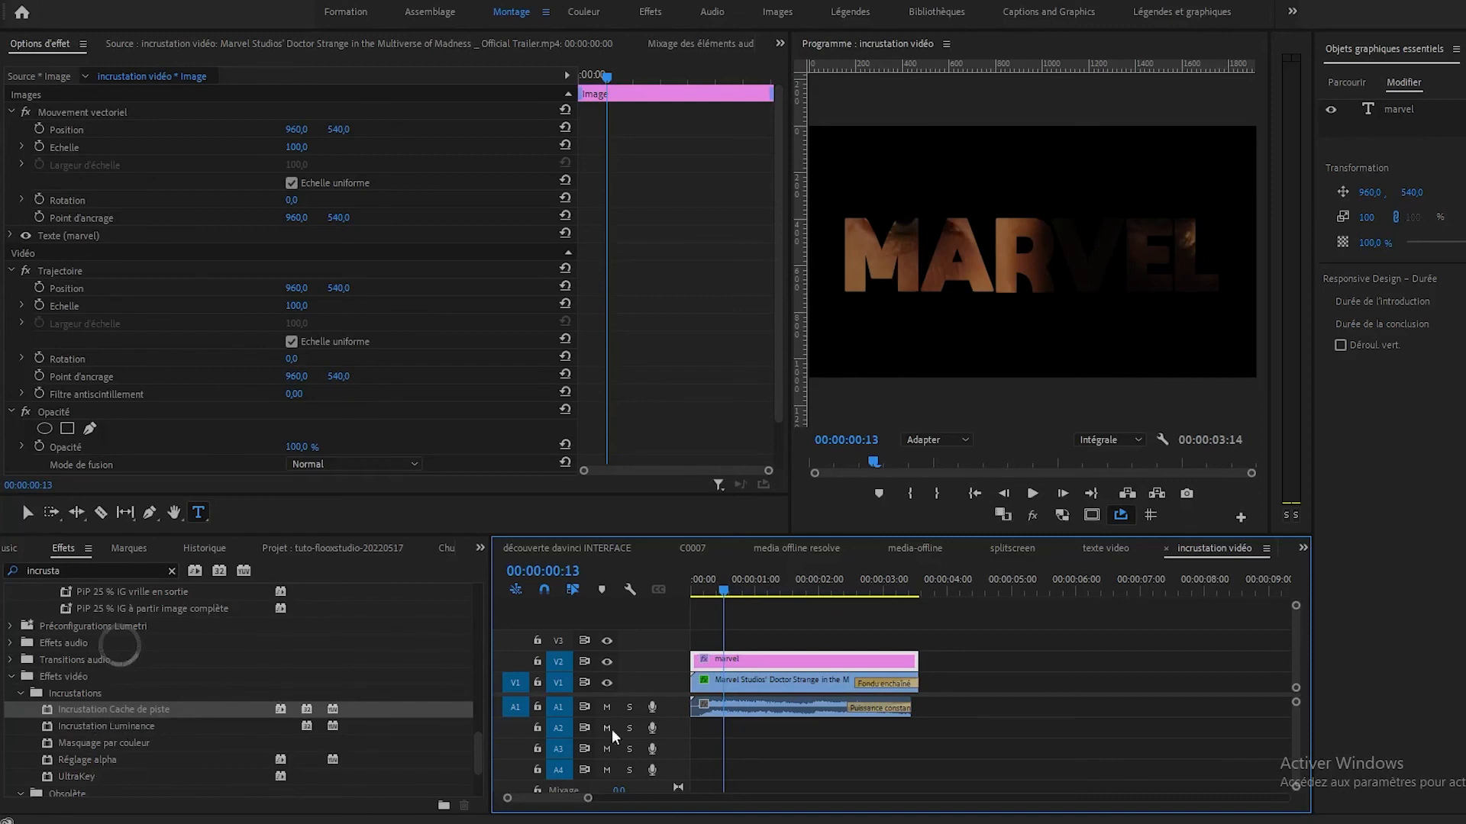
Check the trailer clip's active Incrustation Cache de piste effect, keeping Vidéo 2 as its matte track.
click(794, 684)
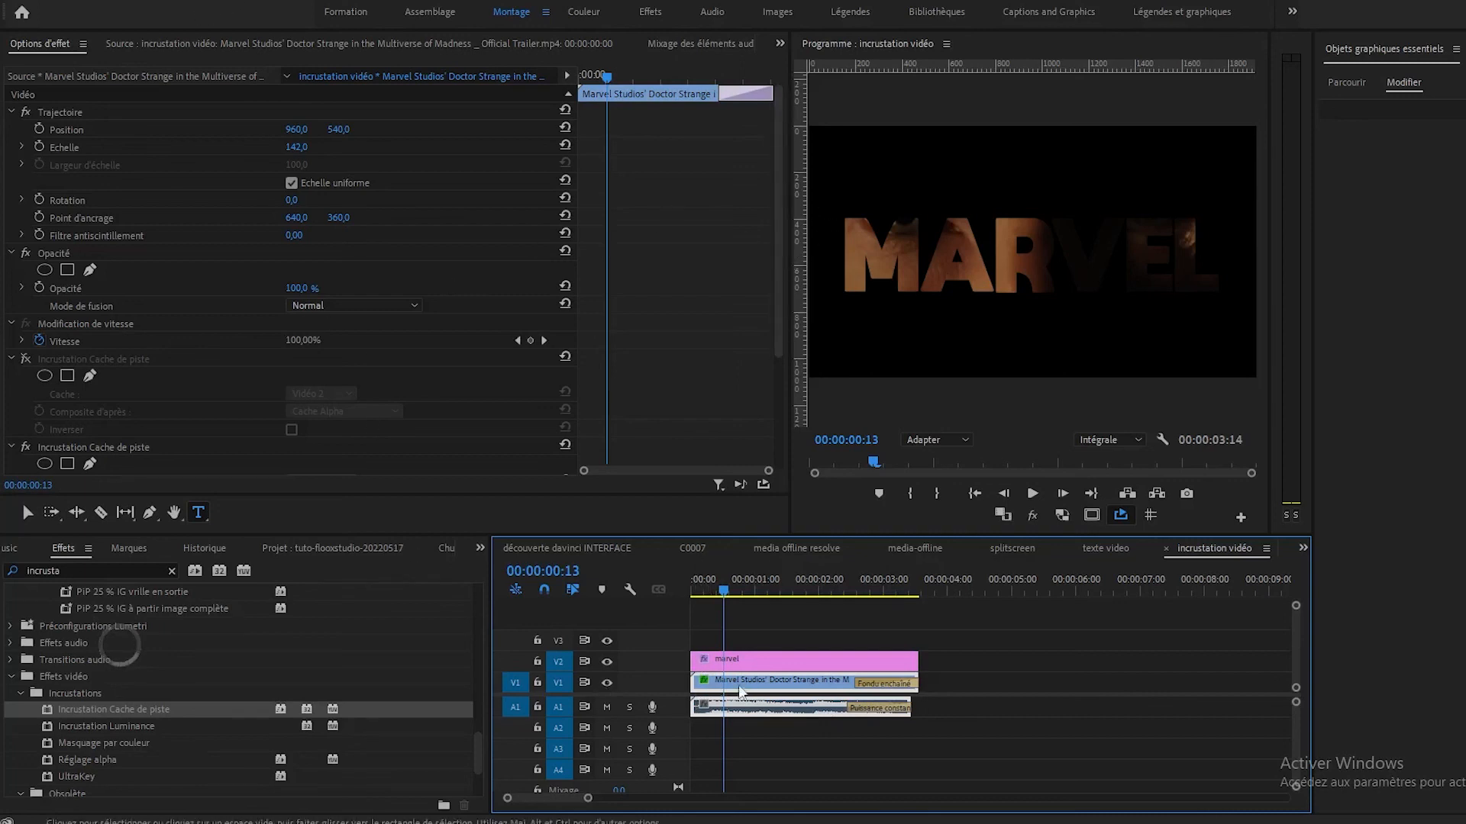
drag(778, 341, 779, 452)
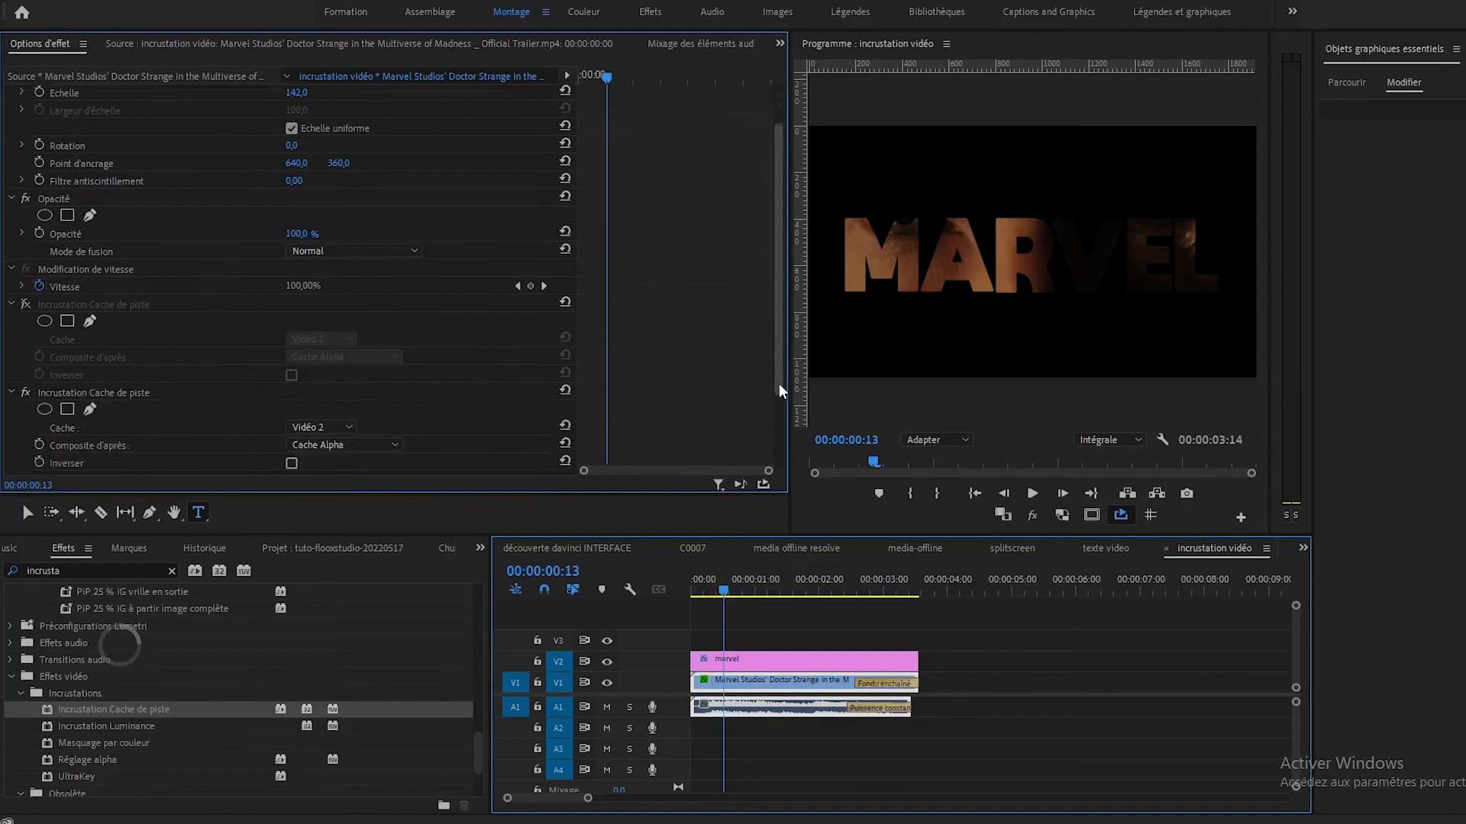
click(79, 291)
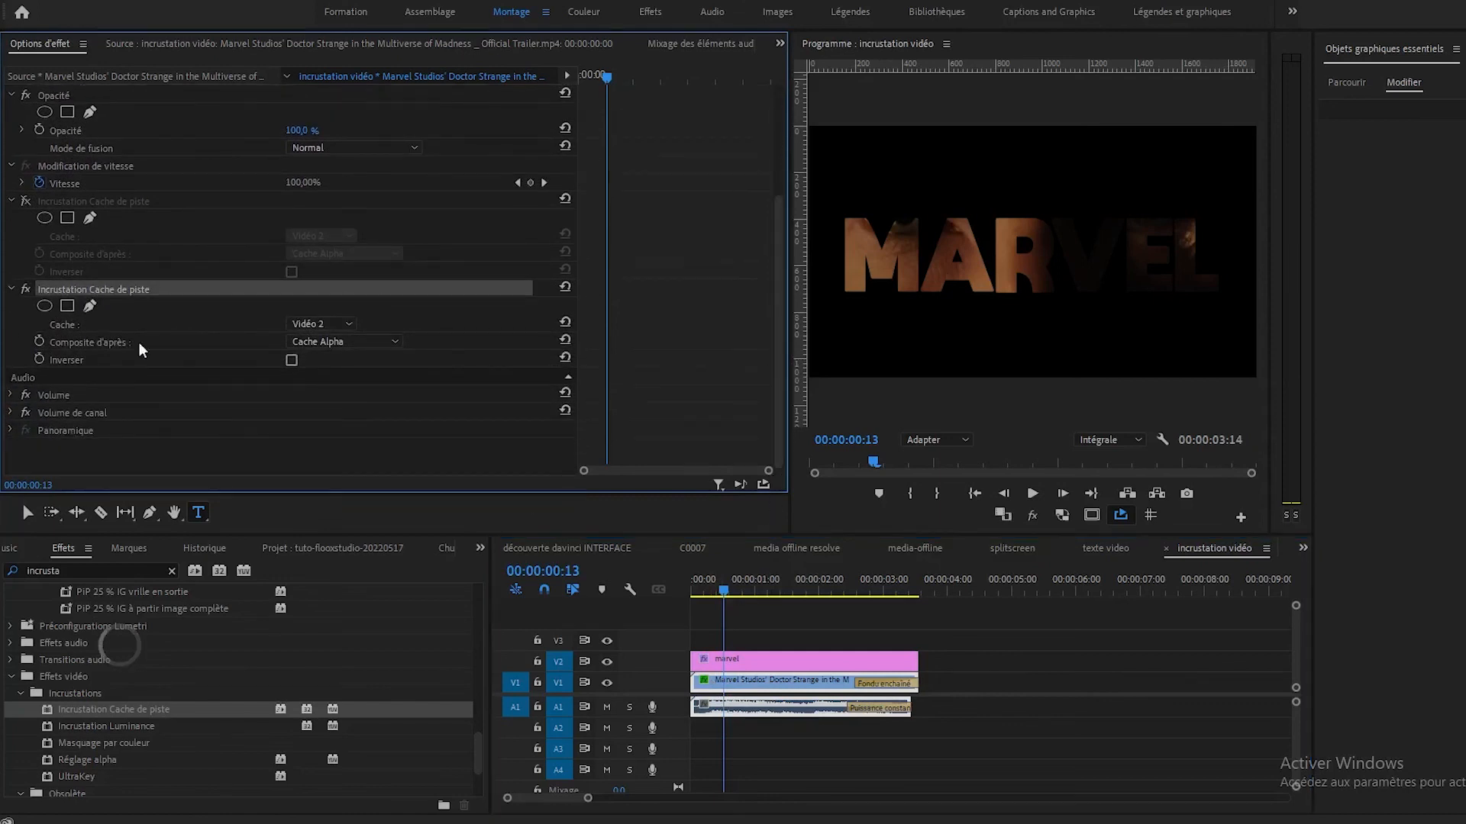
click(348, 323)
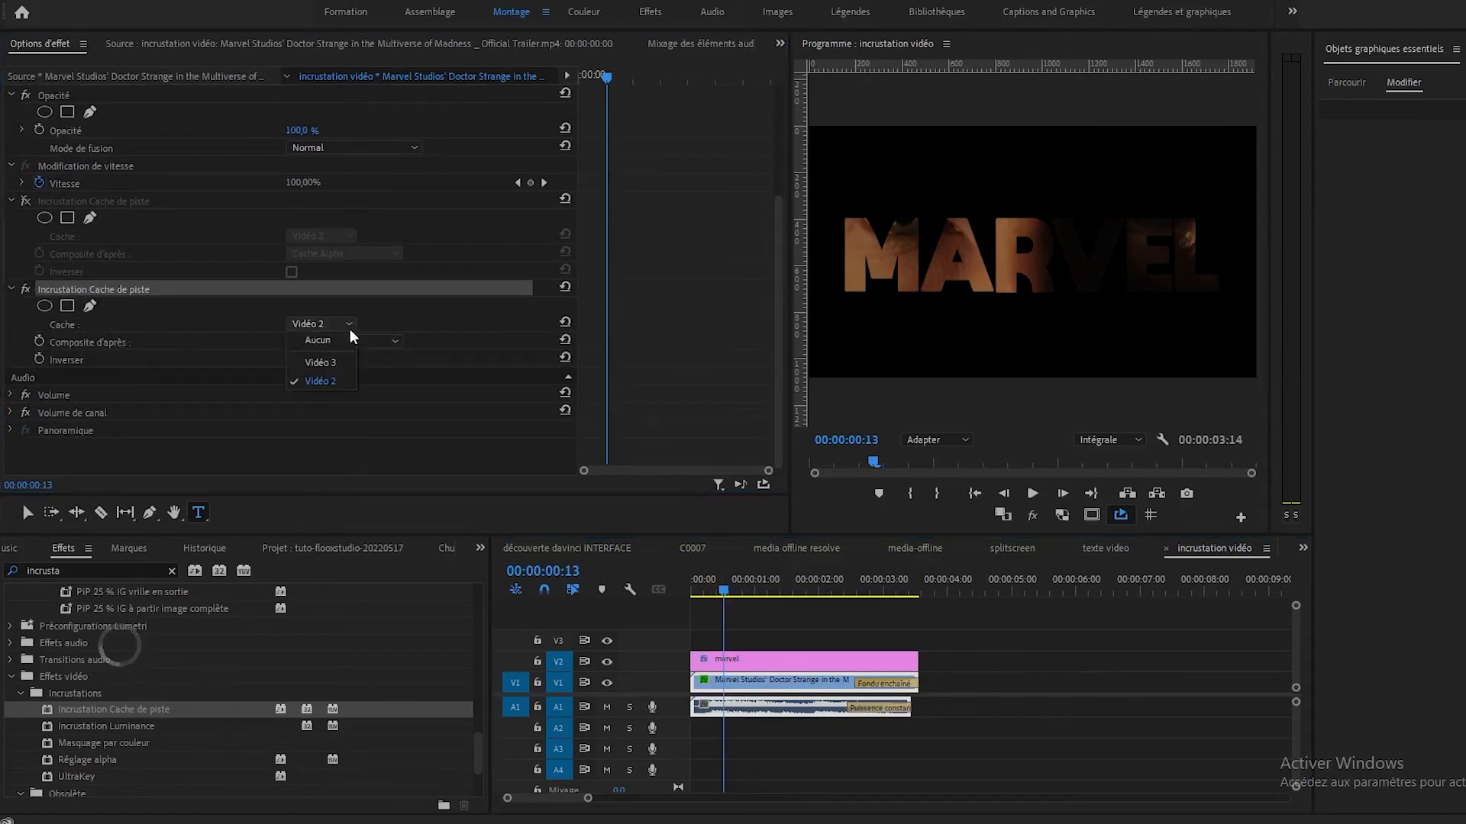
click(325, 385)
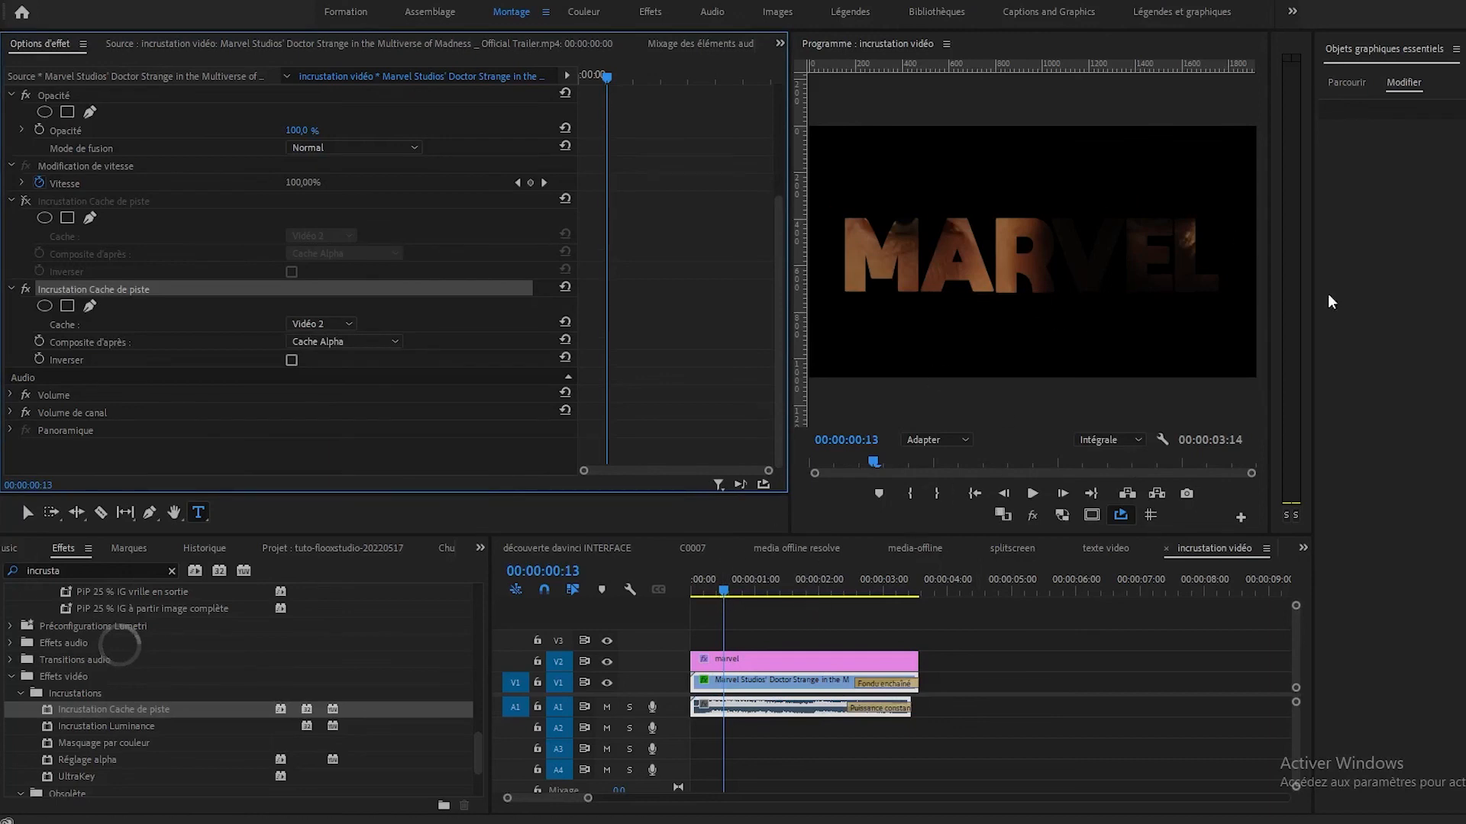
Preview the sequence in full screen from its start and return to the editing workspace.
drag(720, 601, 548, 595)
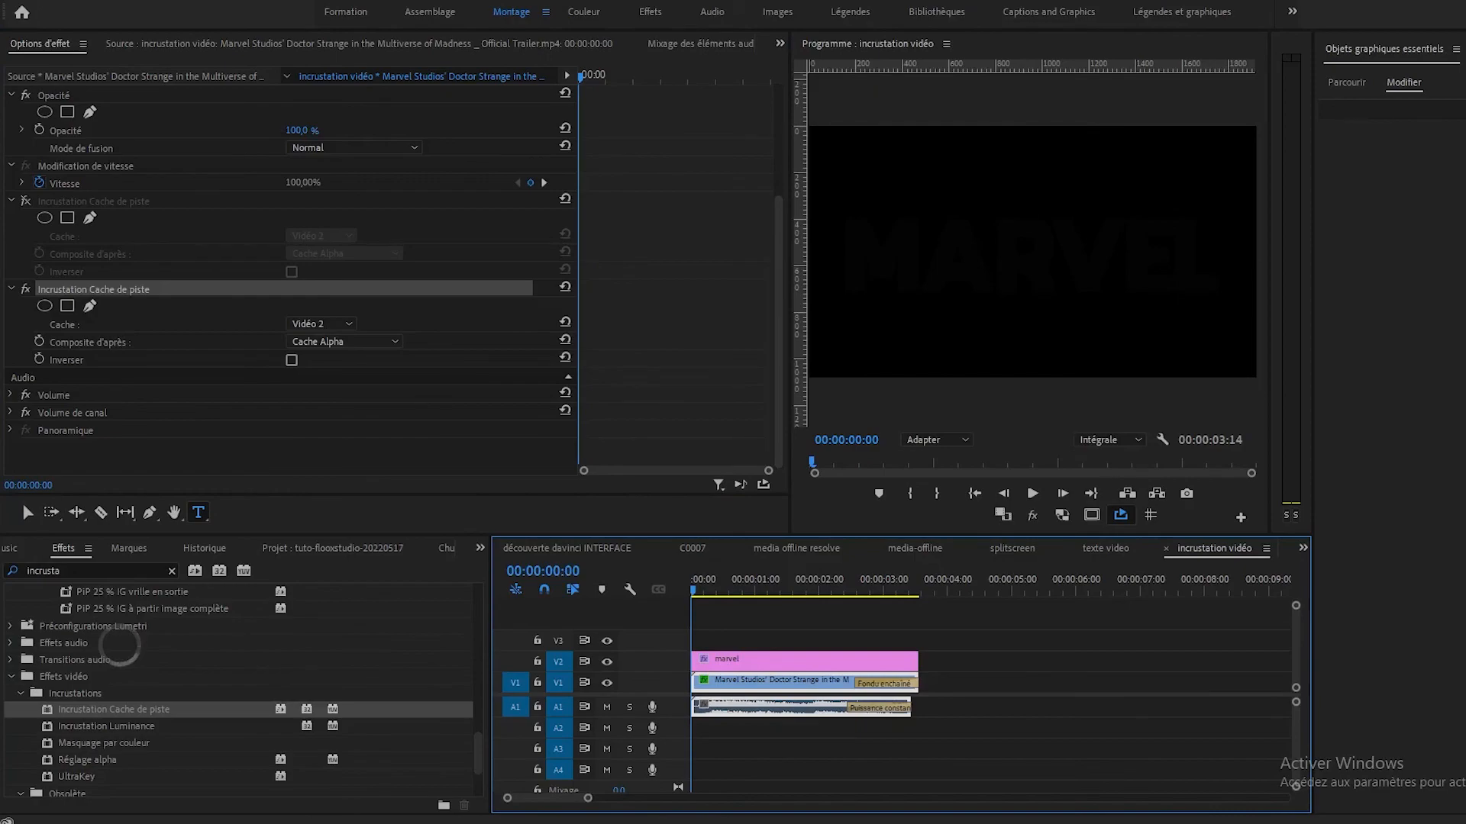
key(ctrl+grave)
key(space)
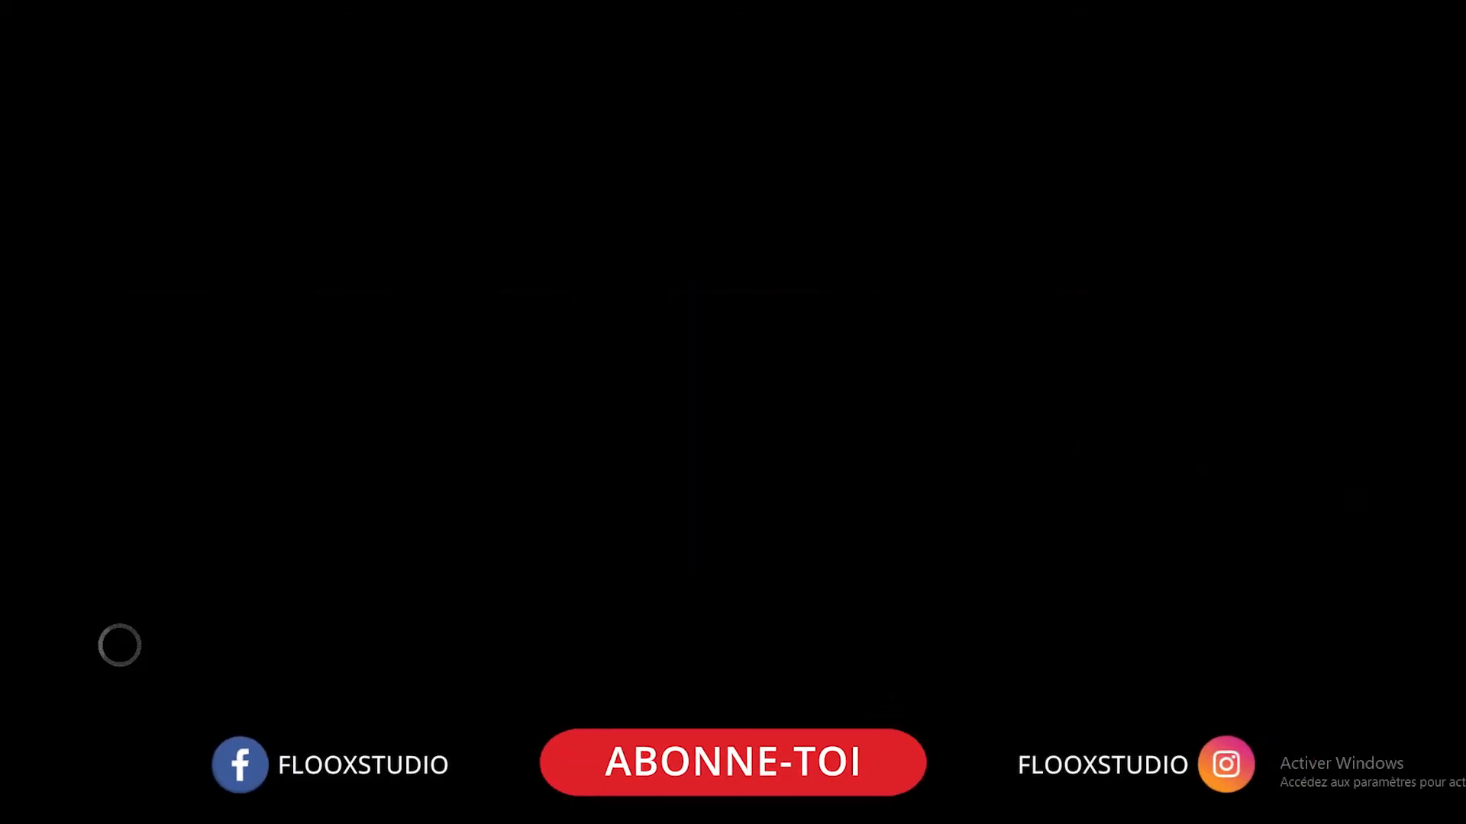
key(Escape)
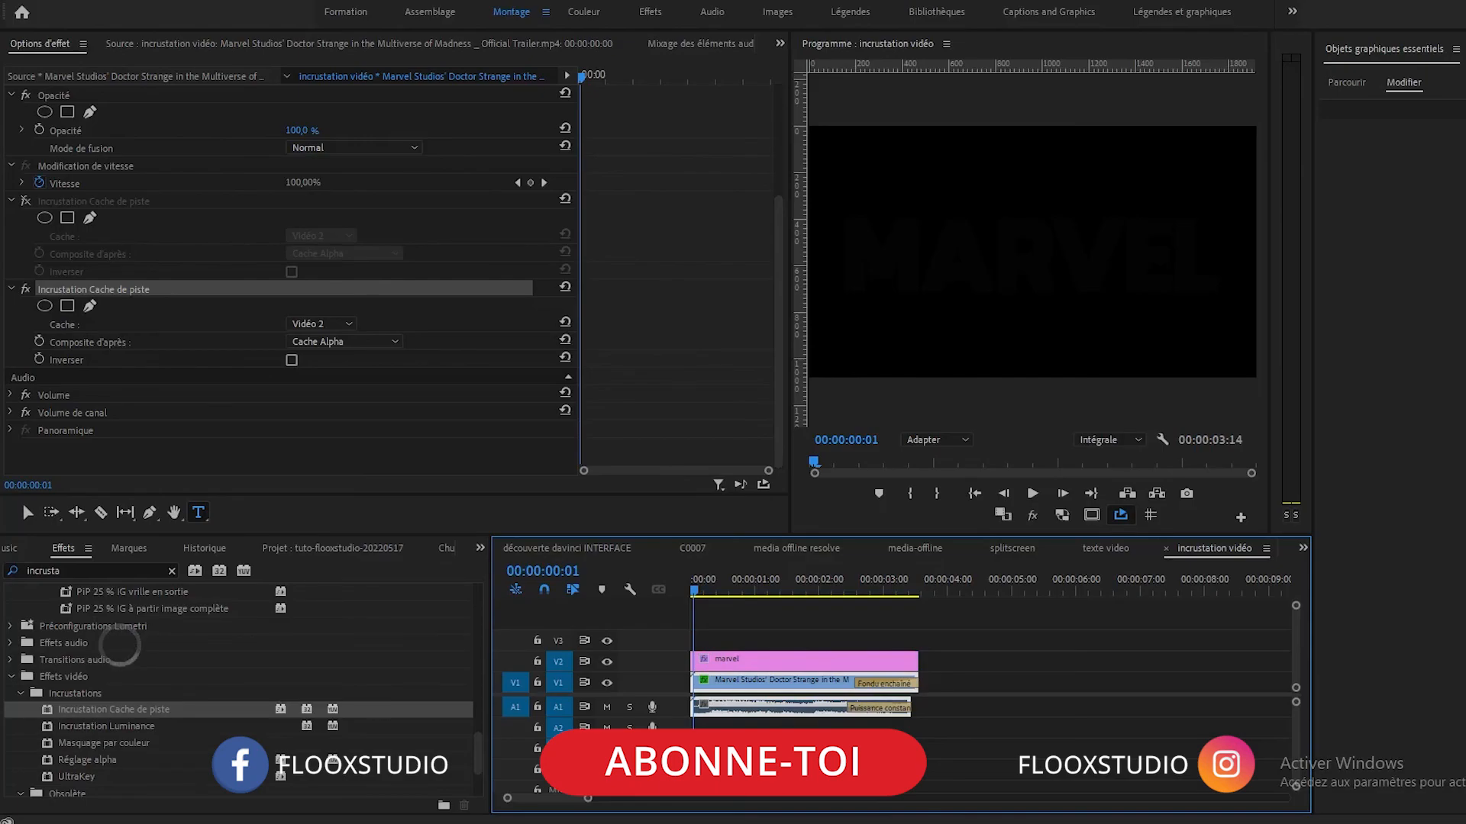